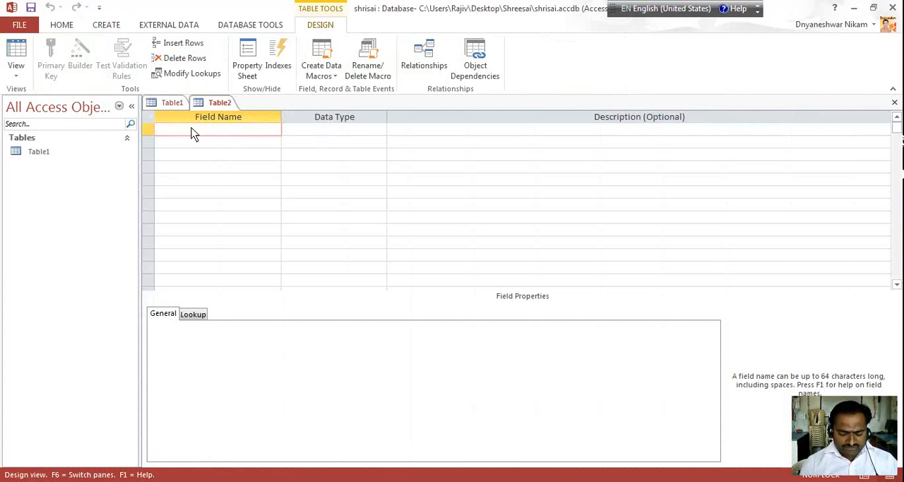
Add a field named "Candidate Name" in the first row of the table design and set its data type to Long Text
{"action": "type", "text": "Candi"}
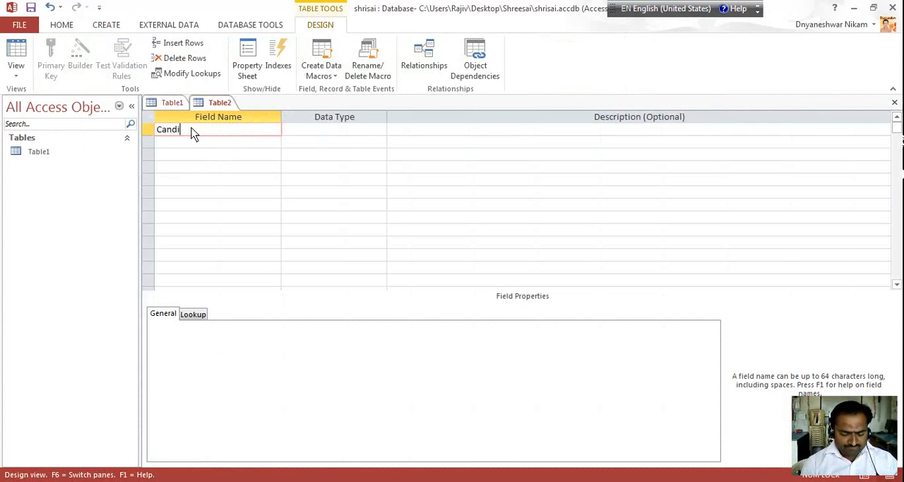
{"action": "type", "text": "date Name"}
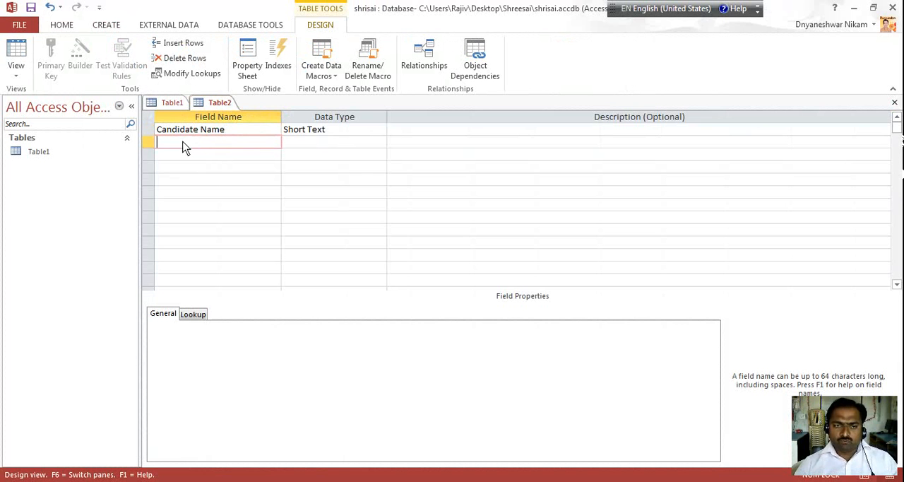
{"action": "left_click", "coordinate": [361, 130]}
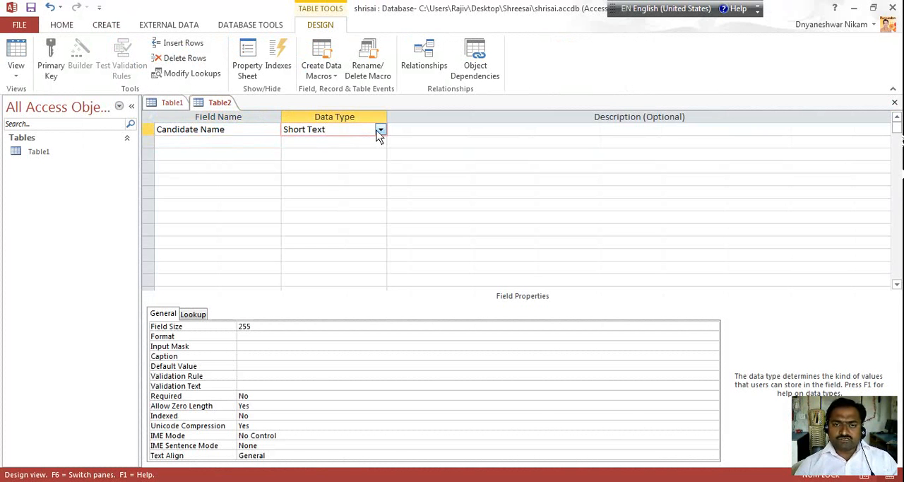
{"action": "left_click", "coordinate": [379, 130]}
{"action": "left_click", "coordinate": [330, 156]}
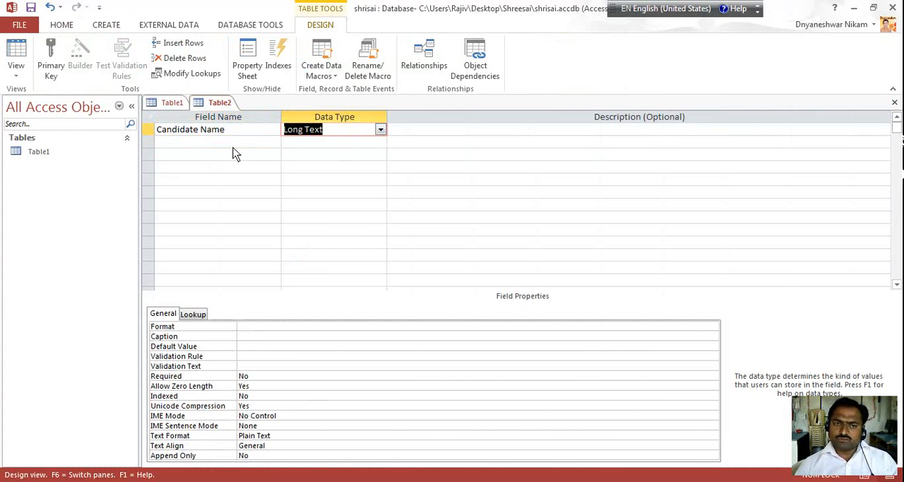
Add a field named "DOB" below Candidate Name and set its data type to Date/Time
{"action": "left_click", "coordinate": [216, 146]}
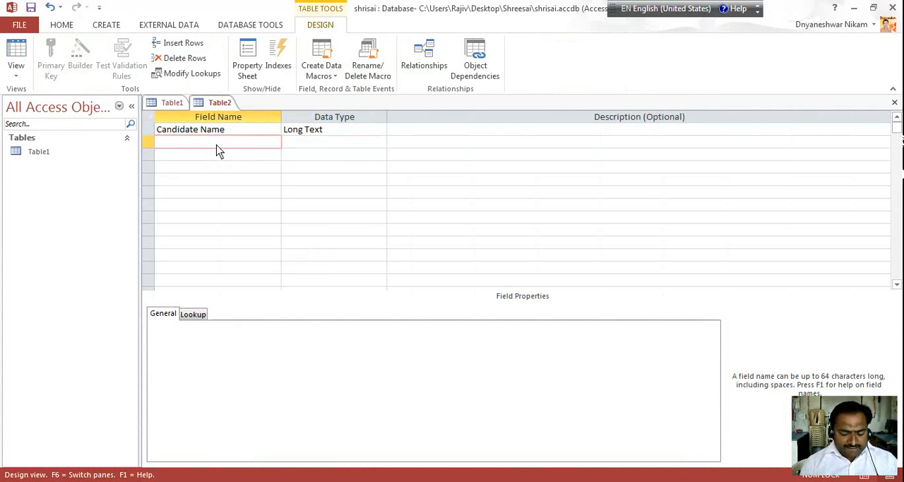
{"action": "type", "text": "DOB"}
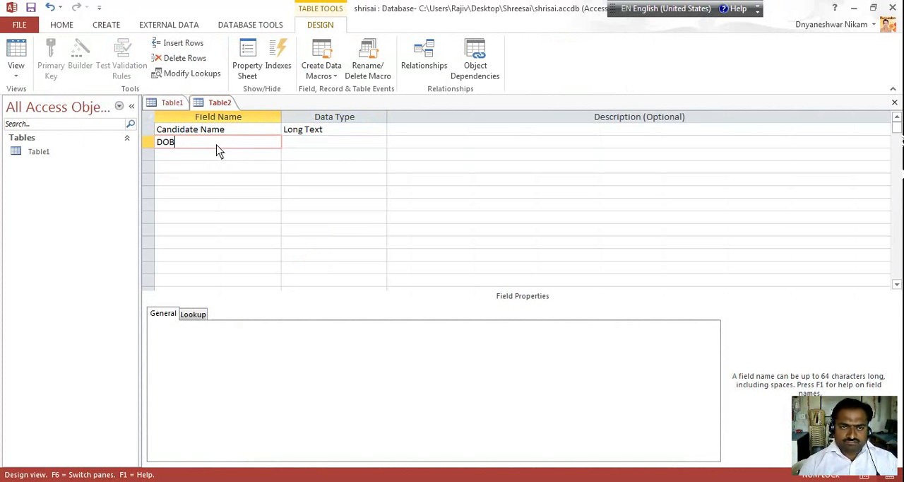
{"action": "left_click", "coordinate": [299, 145]}
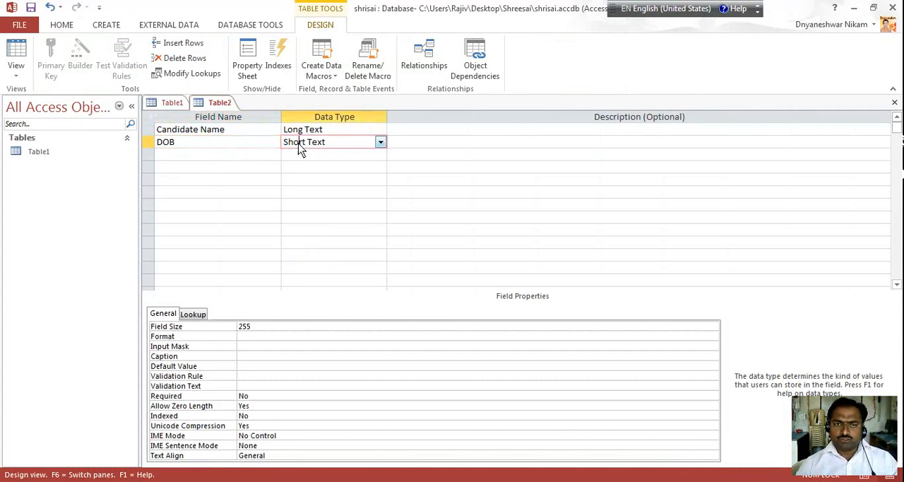
{"action": "left_click", "coordinate": [380, 142]}
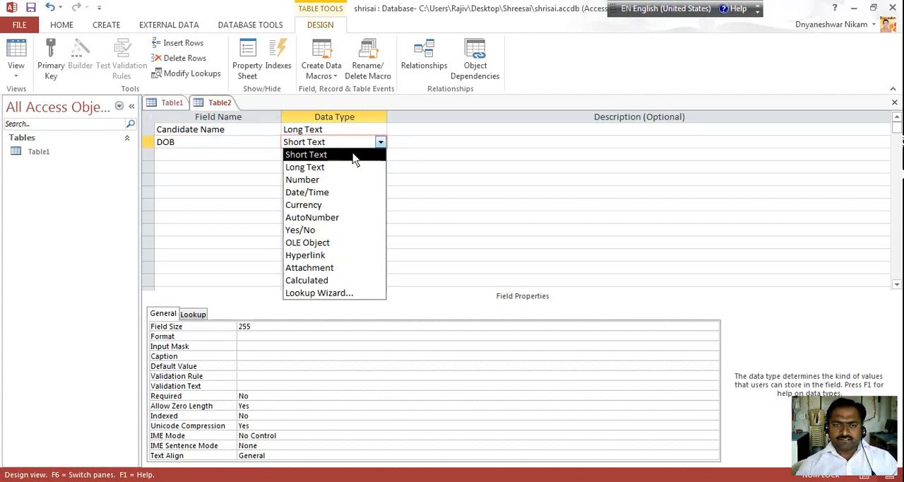
{"action": "left_click", "coordinate": [323, 190]}
Add four more fields named "Gender", "City", "Dist" and "Pin" below DOB, keeping the default data type
{"action": "left_click", "coordinate": [189, 155]}
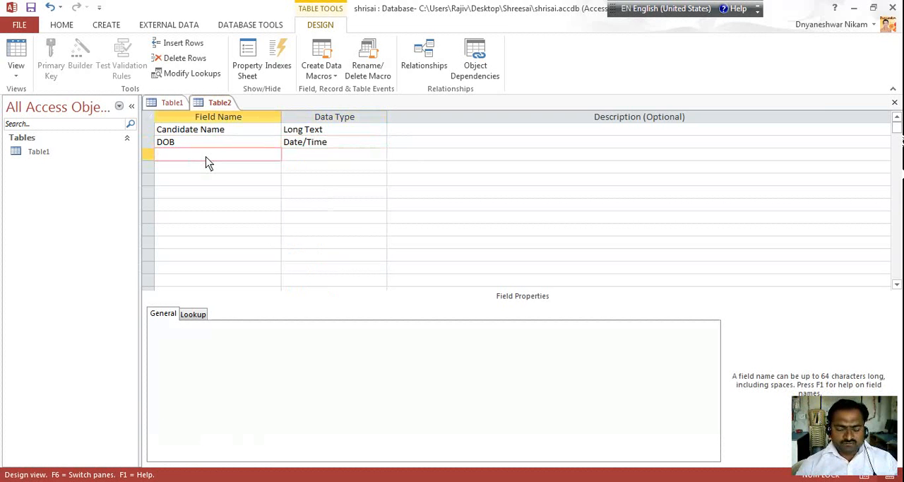
{"action": "type", "text": "Gender"}
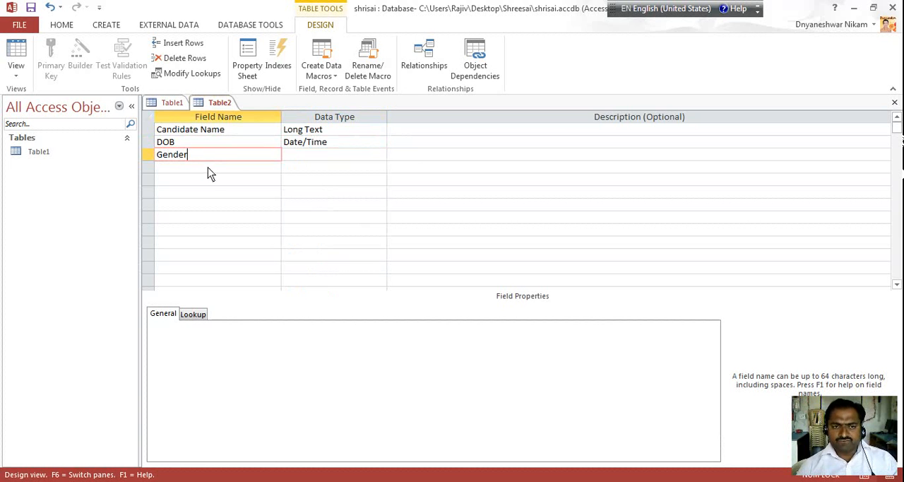
{"action": "left_click", "coordinate": [208, 167]}
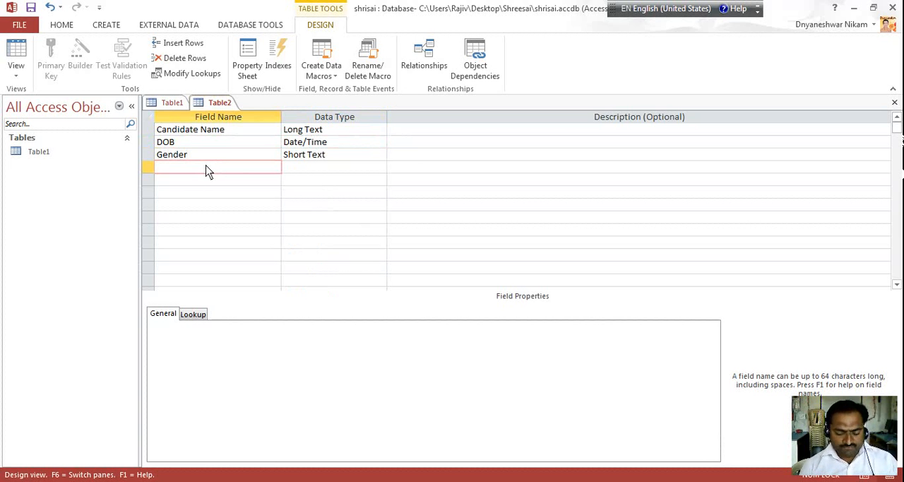
{"action": "type", "text": "City"}
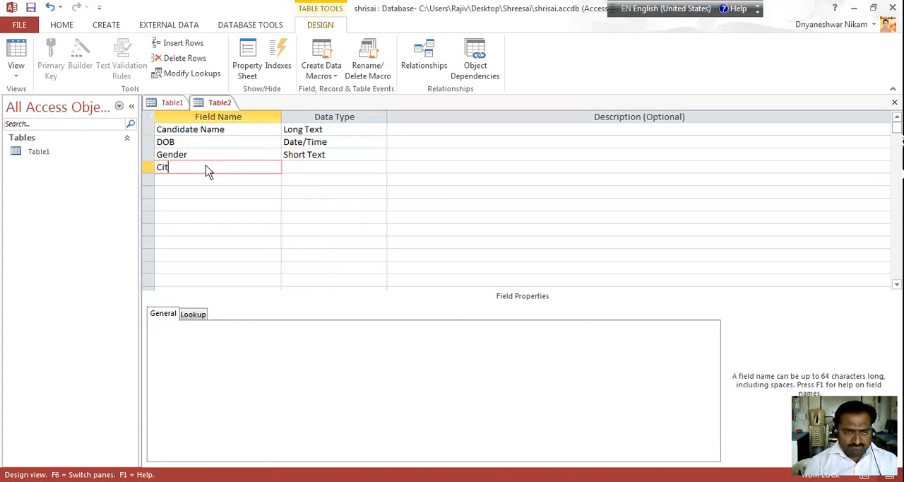
{"action": "left_click", "coordinate": [201, 184]}
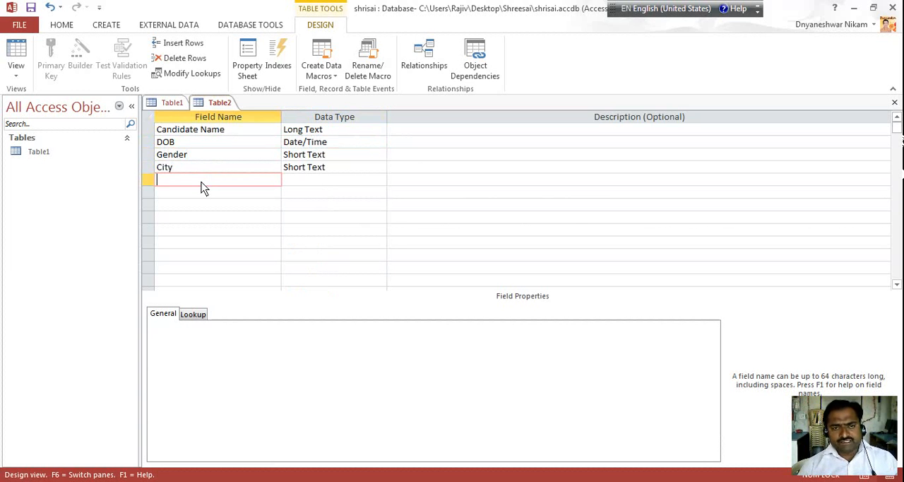
{"action": "type", "text": "Dist"}
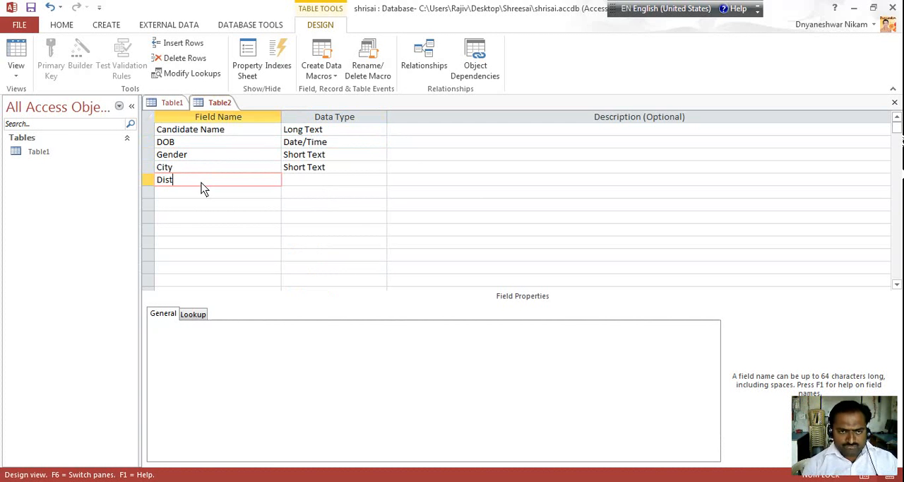
{"action": "left_click", "coordinate": [203, 196]}
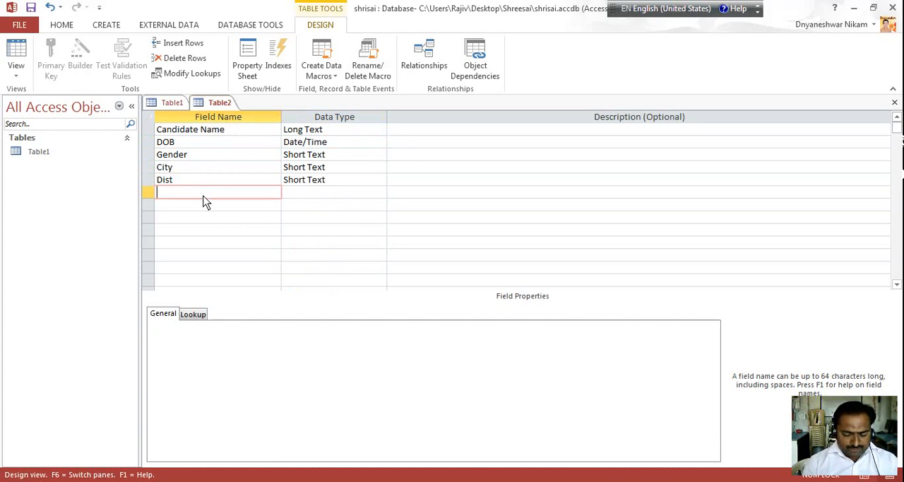
{"action": "type", "text": "Pin"}
Add a field named "Qulification" below Pin, keeping the Short Text data type
{"action": "left_click", "coordinate": [197, 209]}
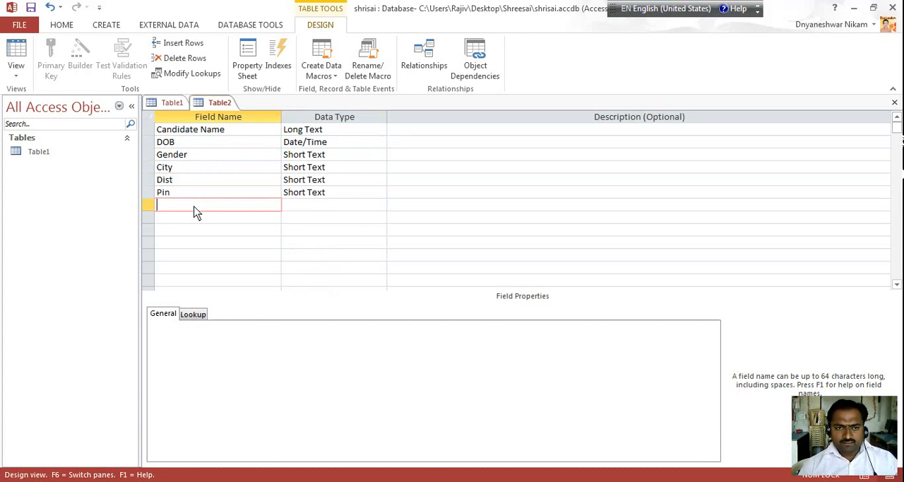
{"action": "type", "text": "Qul"}
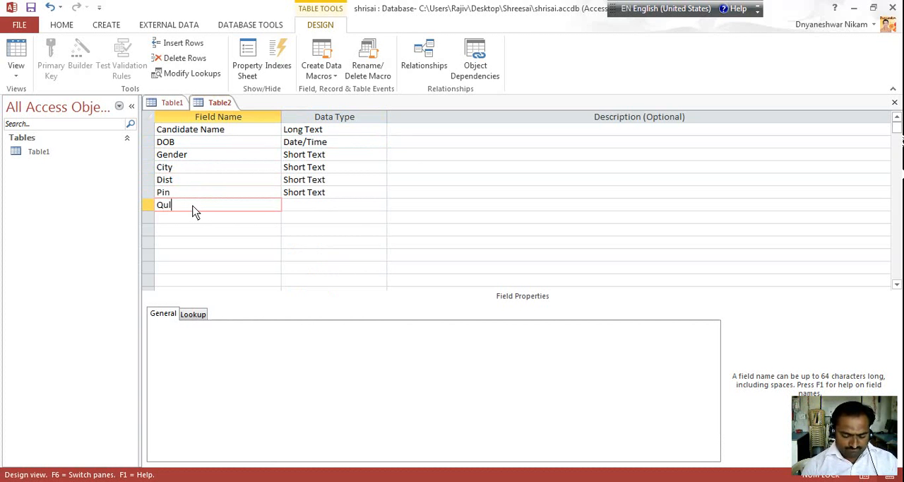
{"action": "type", "text": "ificatio"}
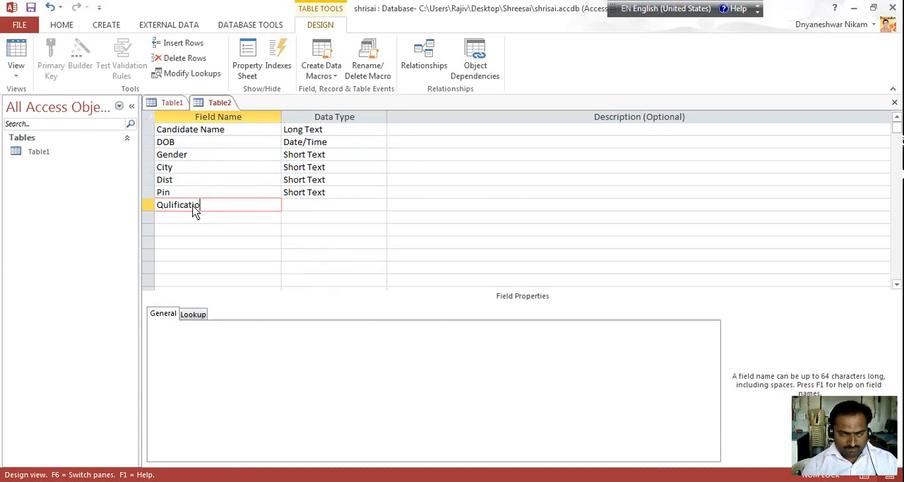
{"action": "type", "text": "n"}
{"action": "left_click", "coordinate": [301, 208]}
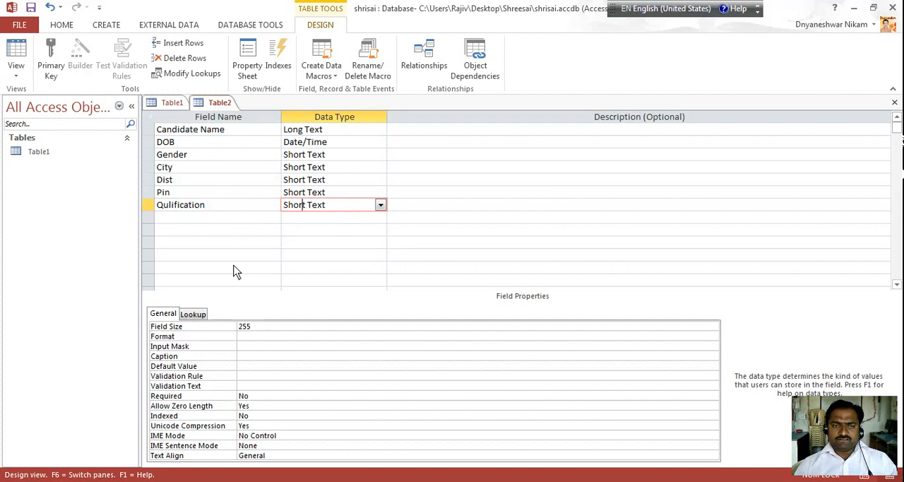
Save the table as Table2, let a primary key be created for it, and close the table
{"action": "left_click", "coordinate": [31, 8]}
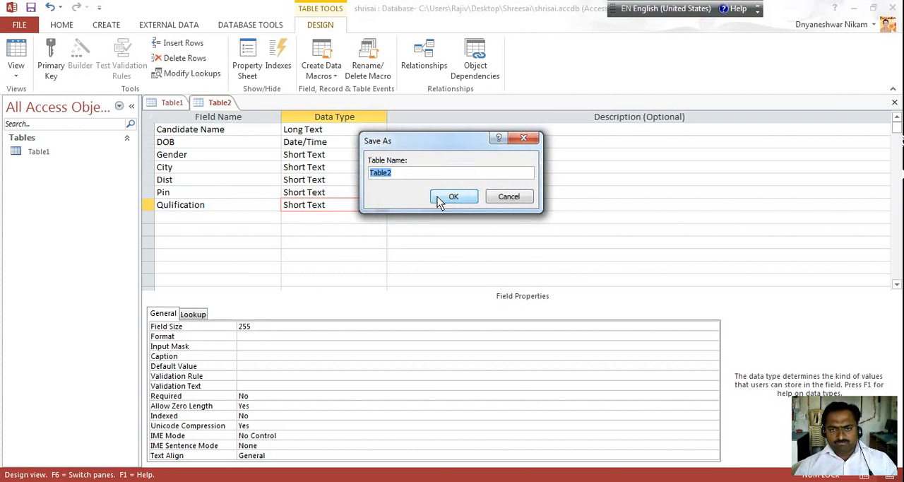
{"action": "left_click", "coordinate": [446, 195]}
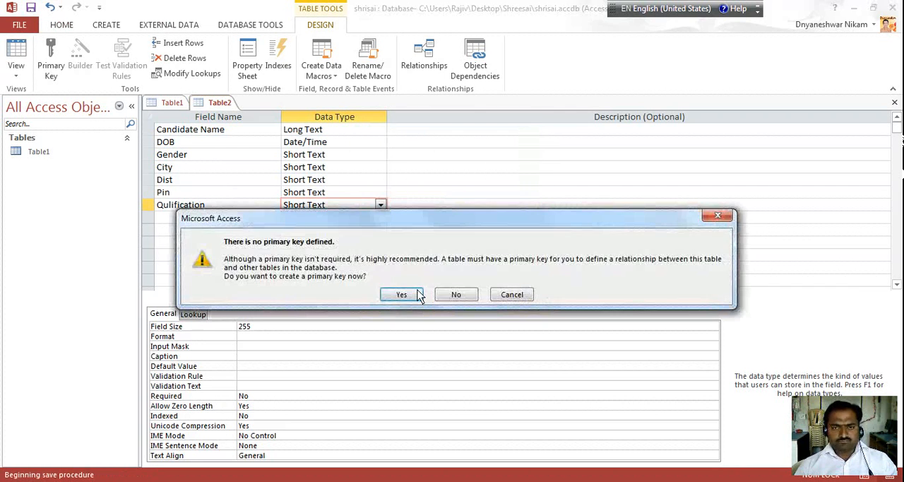
{"action": "left_click", "coordinate": [402, 295]}
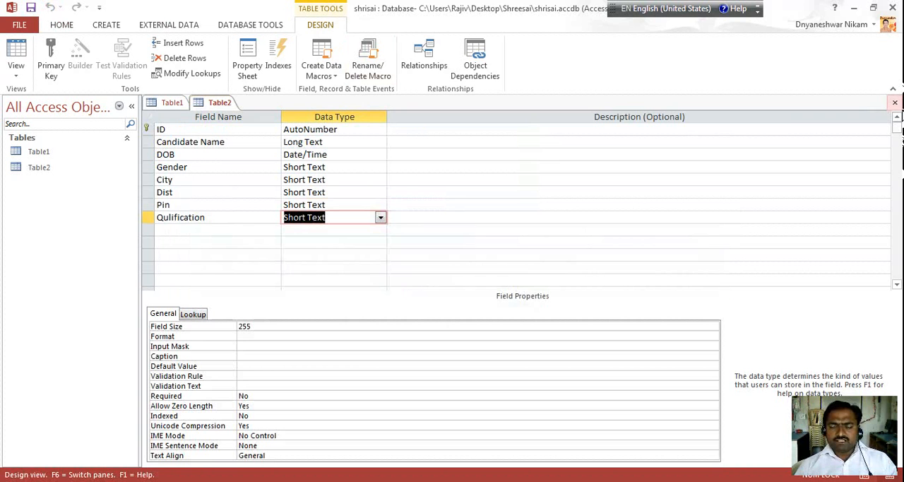
{"action": "left_click", "coordinate": [894, 104]}
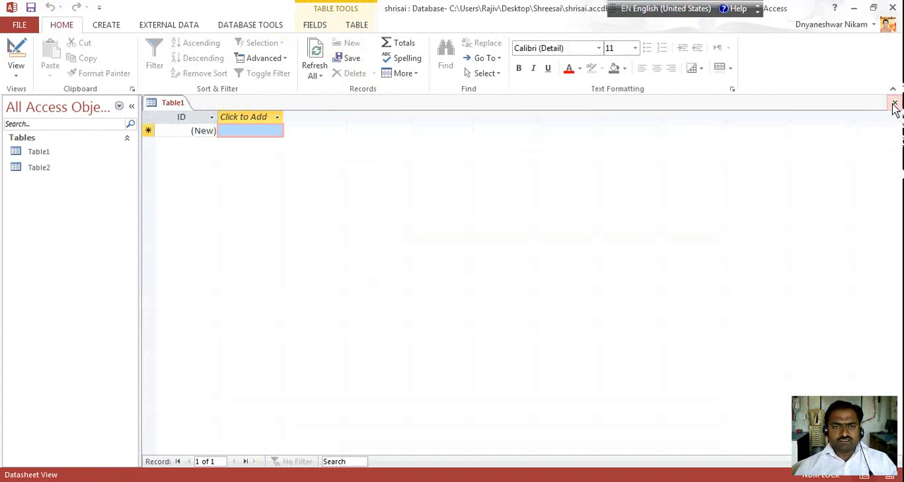
{"action": "left_click", "coordinate": [107, 27]}
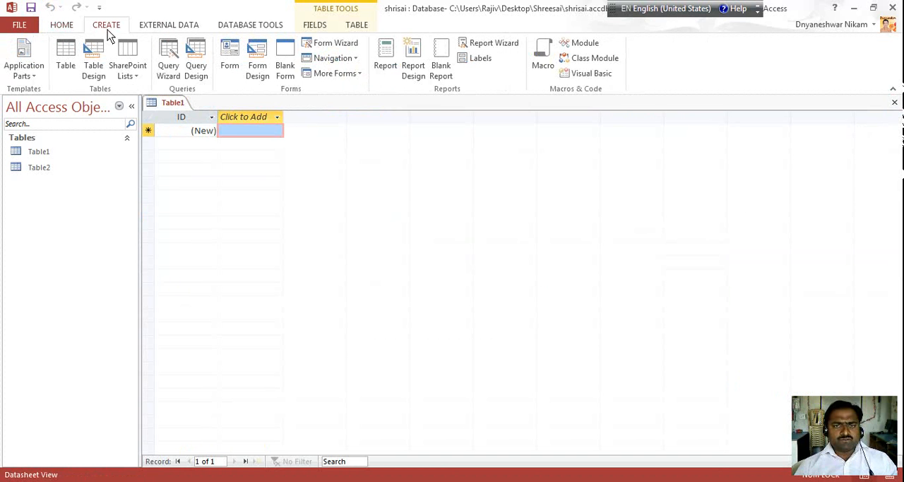
{"action": "left_click", "coordinate": [334, 47]}
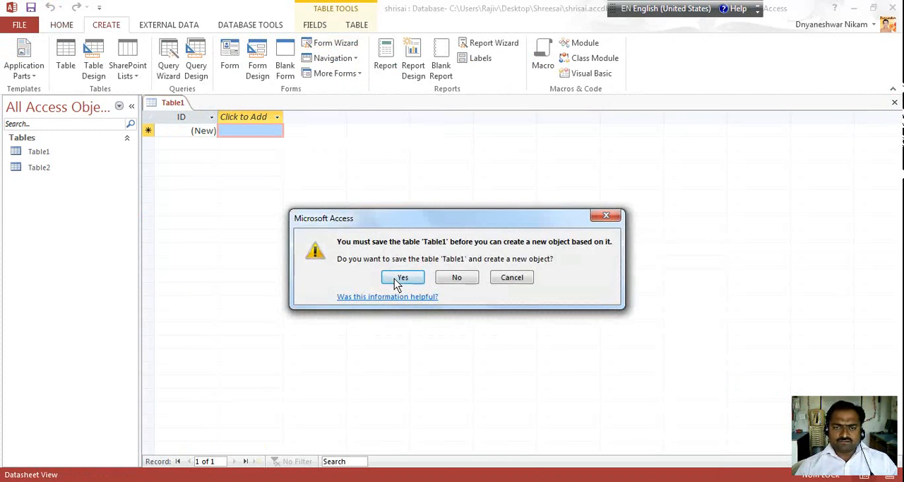
{"action": "left_click", "coordinate": [398, 279]}
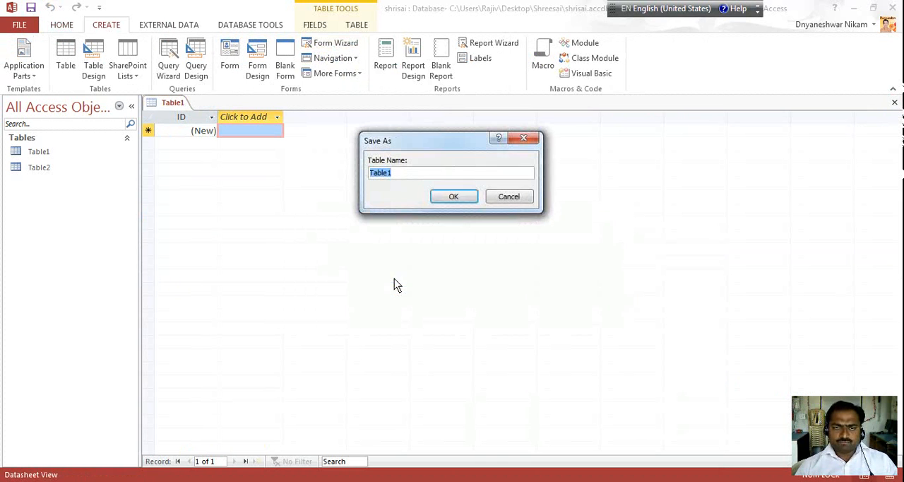
{"action": "left_click", "coordinate": [453, 197]}
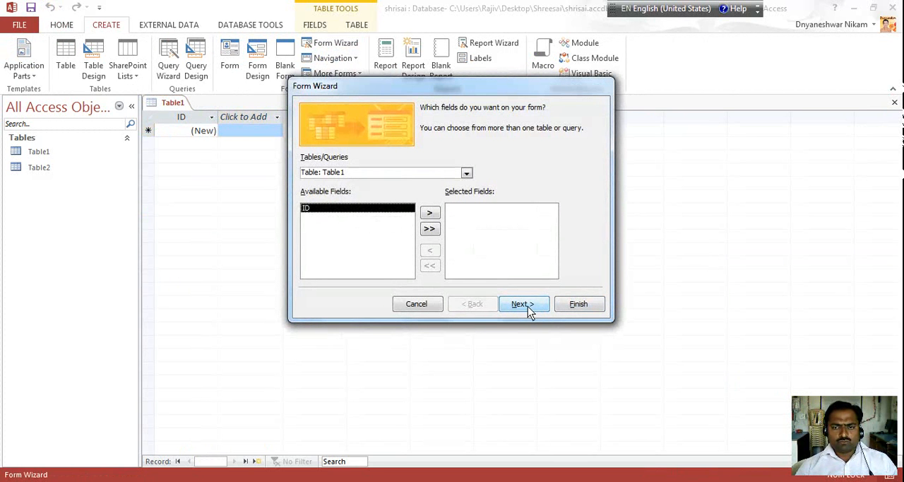
{"action": "left_click", "coordinate": [417, 308]}
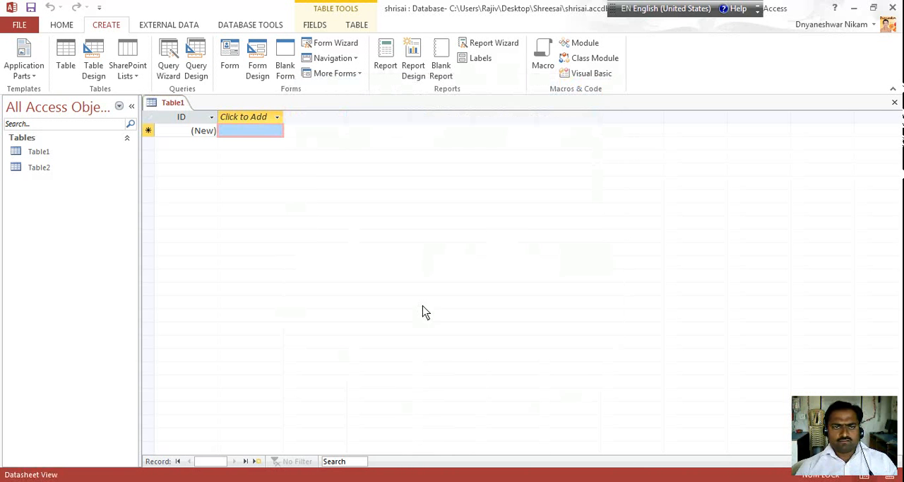
{"action": "left_click", "coordinate": [95, 72]}
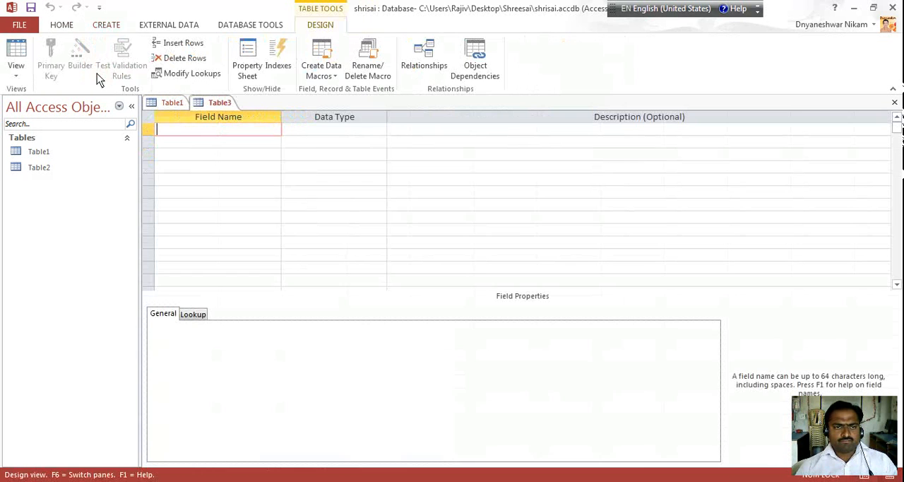
Start the Form Wizard based on Table2 and include all of its fields in the form
{"action": "left_click", "coordinate": [34, 170]}
{"action": "left_click", "coordinate": [42, 155]}
{"action": "left_click", "coordinate": [40, 167]}
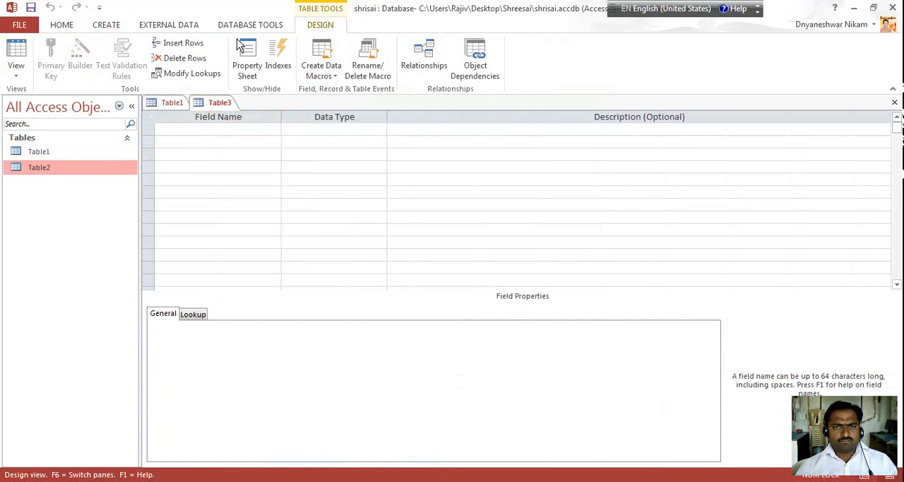
{"action": "left_click", "coordinate": [113, 26]}
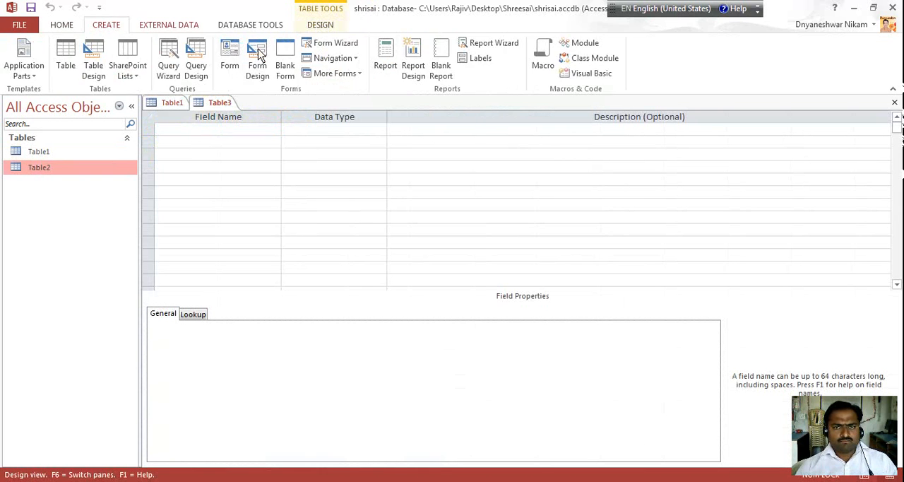
{"action": "left_click", "coordinate": [331, 42]}
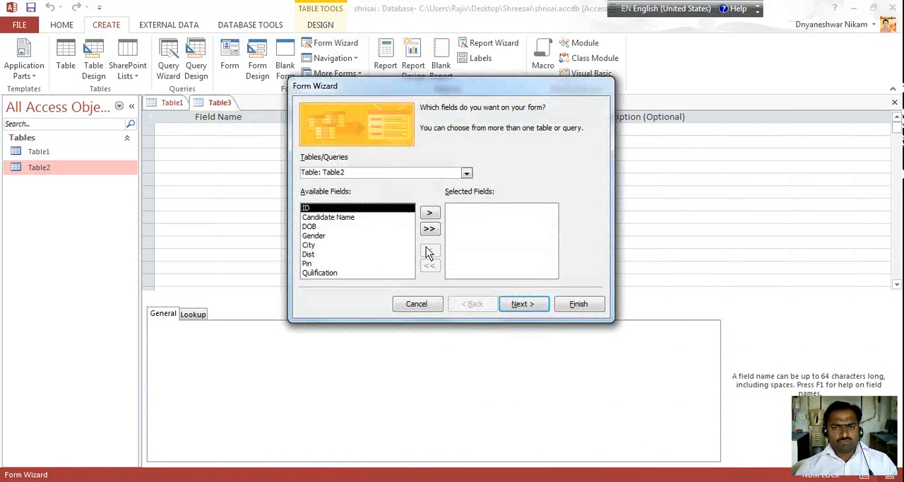
{"action": "left_click", "coordinate": [429, 229]}
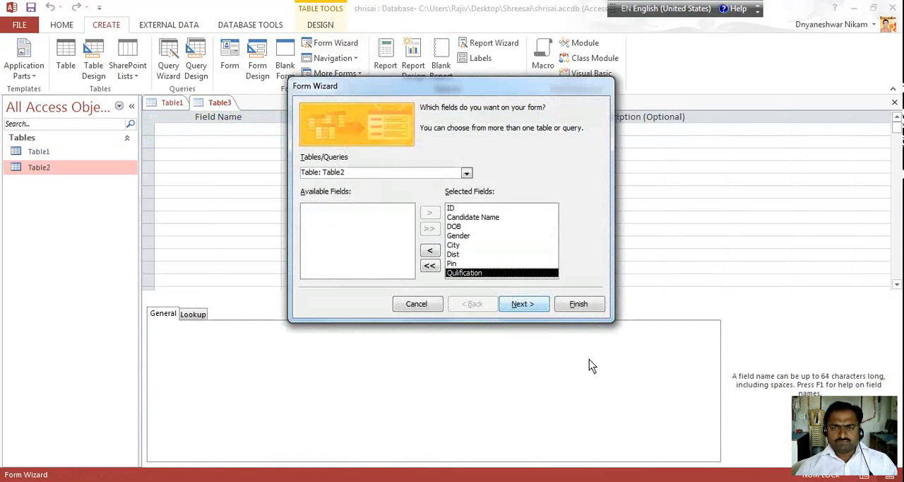
Finish the form with the wizard's default layout and the title Table2, opening it to view or enter information
{"action": "left_click", "coordinate": [518, 305]}
{"action": "left_click", "coordinate": [520, 305]}
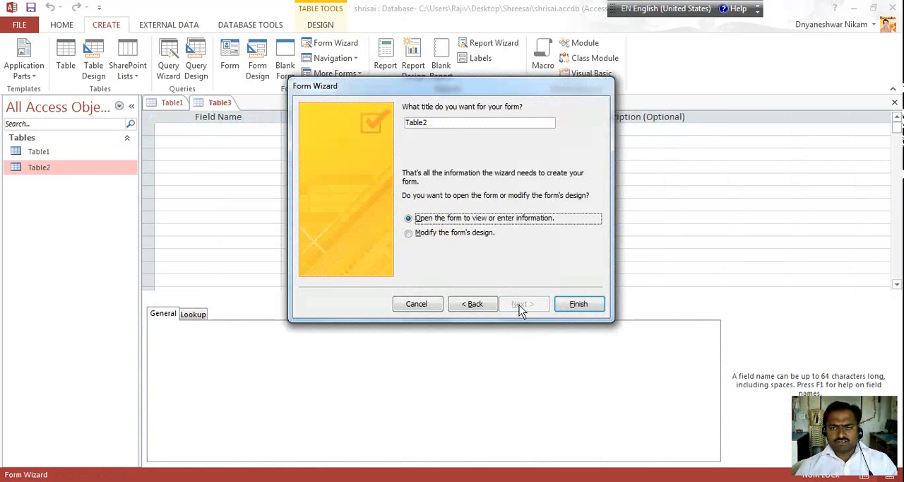
{"action": "left_click", "coordinate": [576, 304]}
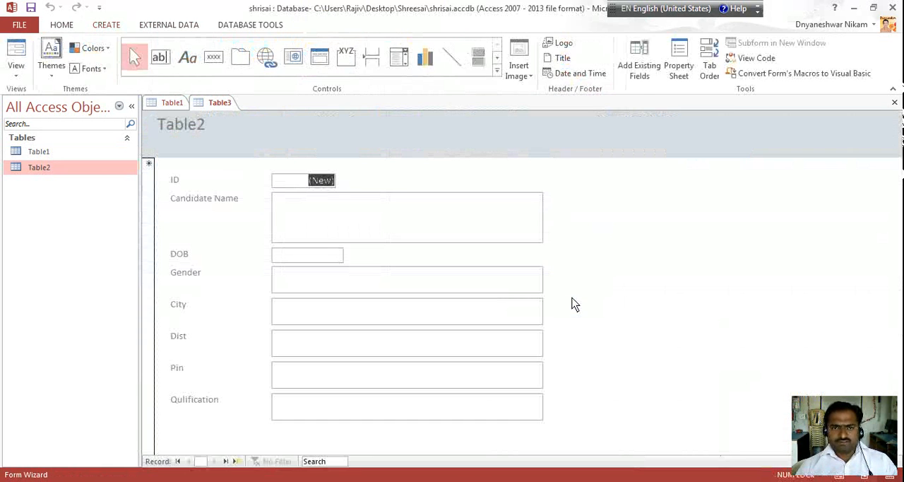
Enter the first candidate's full name in the Candidate Name field of the new record
{"action": "left_click", "coordinate": [303, 210]}
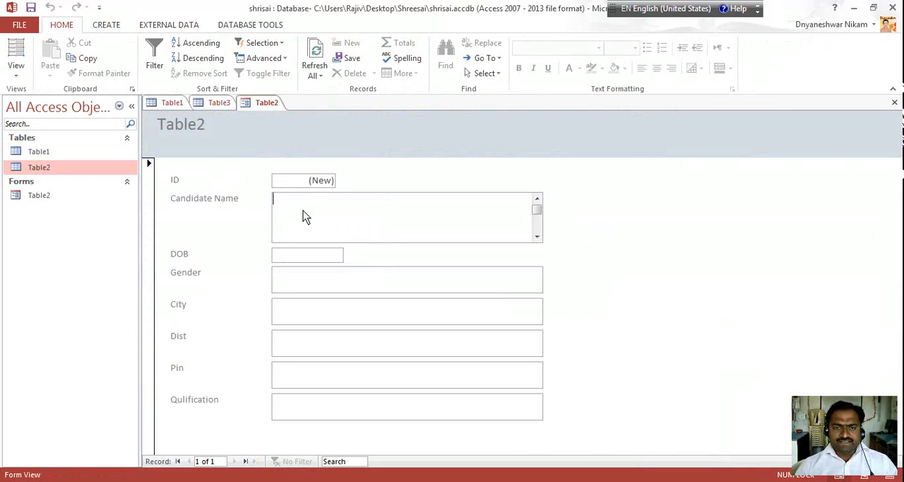
{"action": "type", "text": "Name"}
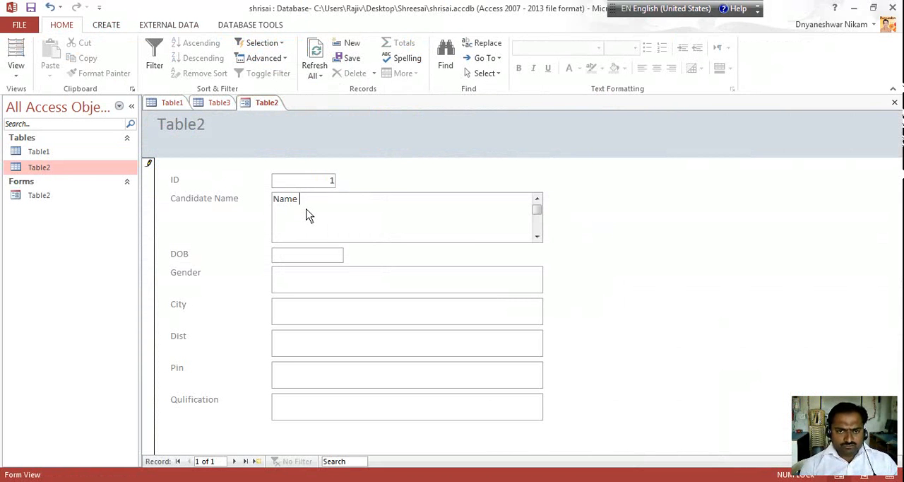
{"action": "key", "text": "BackSpace"}
{"action": "key", "text": "BackSpace"}
{"action": "key", "text": "BackSpace"}
{"action": "key", "text": "BackSpace"}
{"action": "key", "text": "BackSpace"}
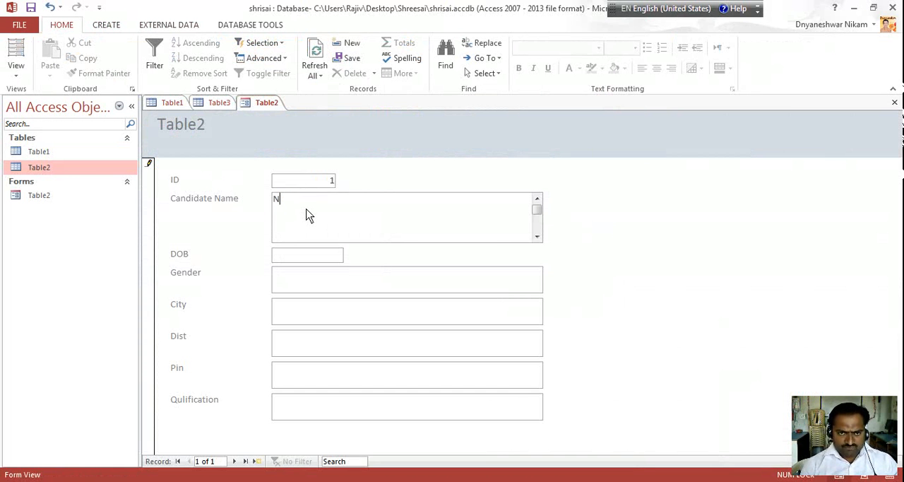
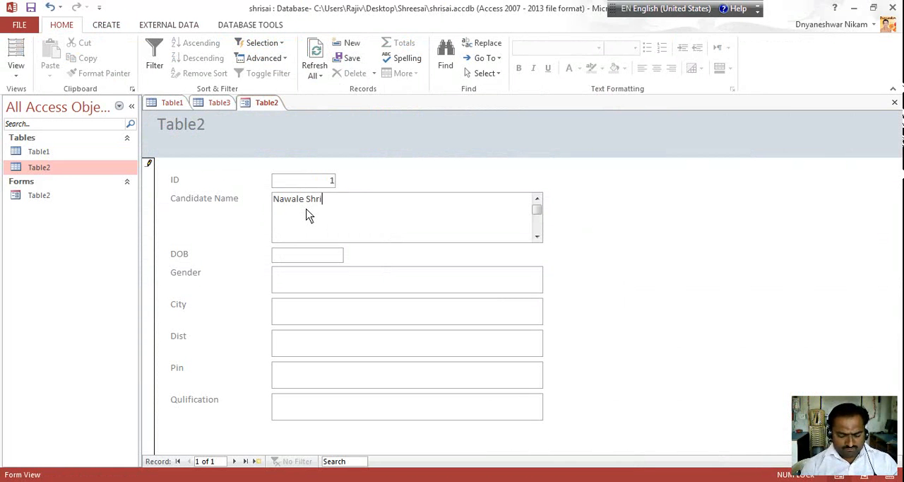
{"action": "key", "text": "Tab"}
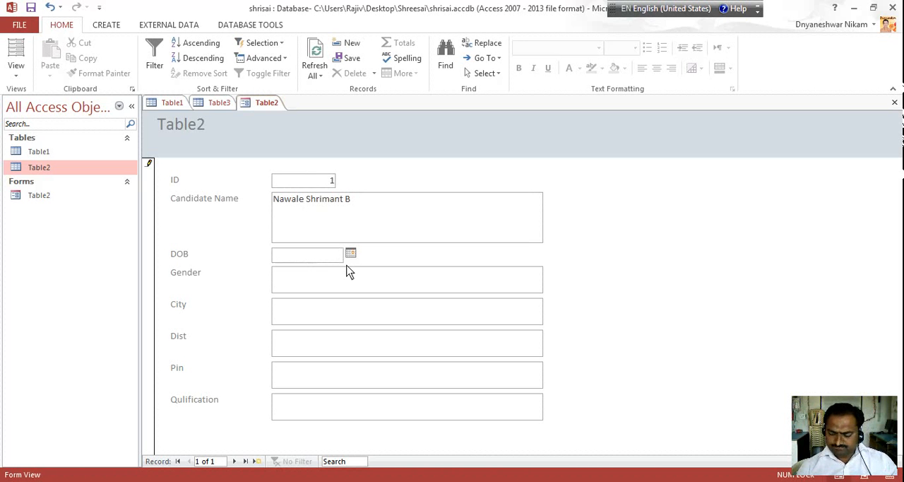
Fill in the first candidate's date of birth and set Gender to "Male"
{"action": "type", "text": "15/06/1978"}
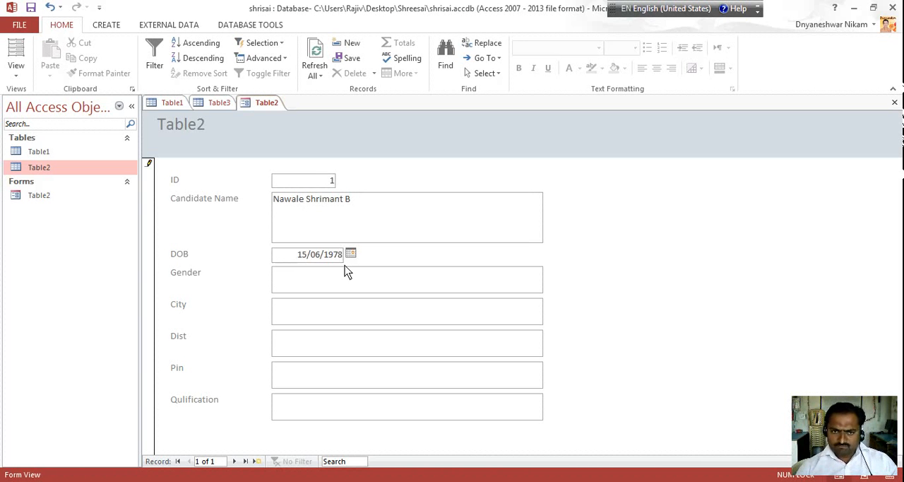
{"action": "key", "text": "Tab"}
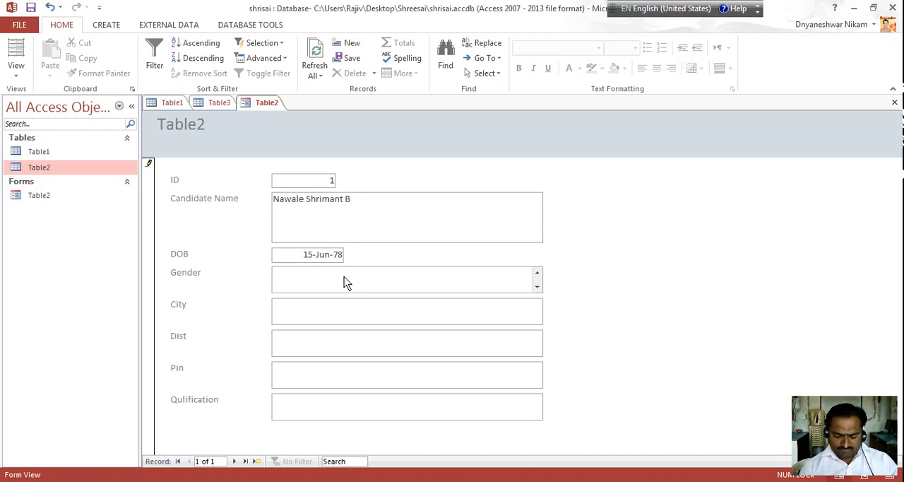
{"action": "type", "text": "Male"}
{"action": "key", "text": "Tab"}
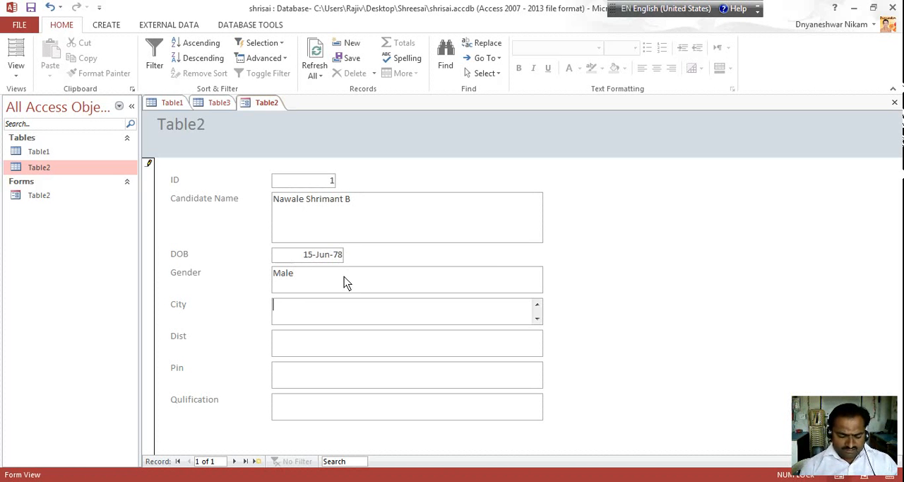
Complete the first record with the candidate's city, district, postal code and qualification "MCM", and advance to a new record
{"action": "type", "text": "Yedshi"}
{"action": "key", "text": "Tab"}
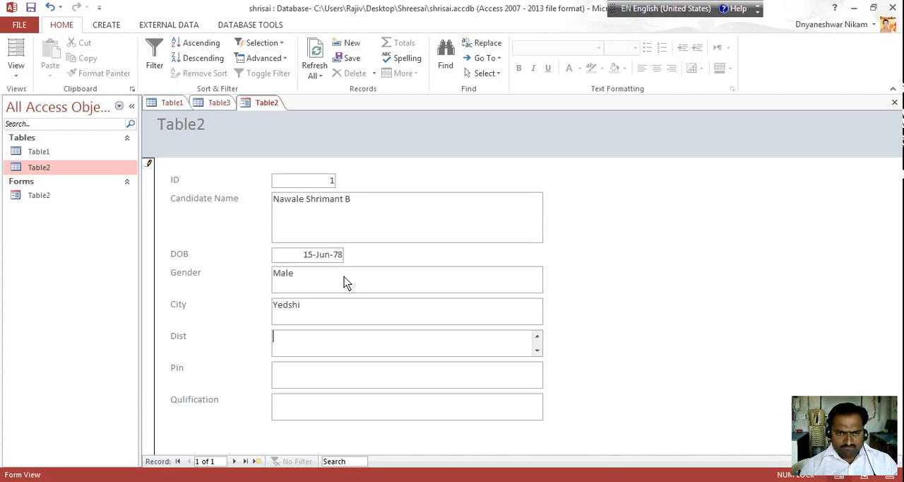
{"action": "type", "text": "Osmanabad"}
{"action": "key", "text": "Tab"}
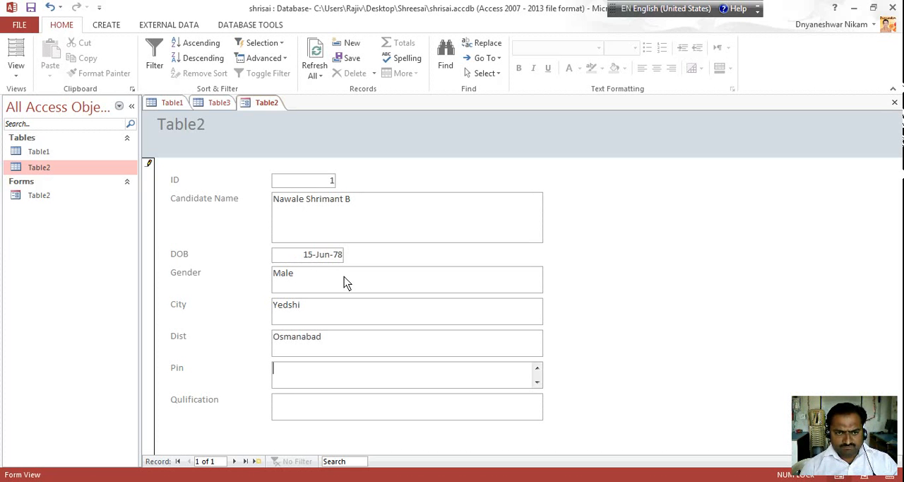
{"action": "type", "text": "413405"}
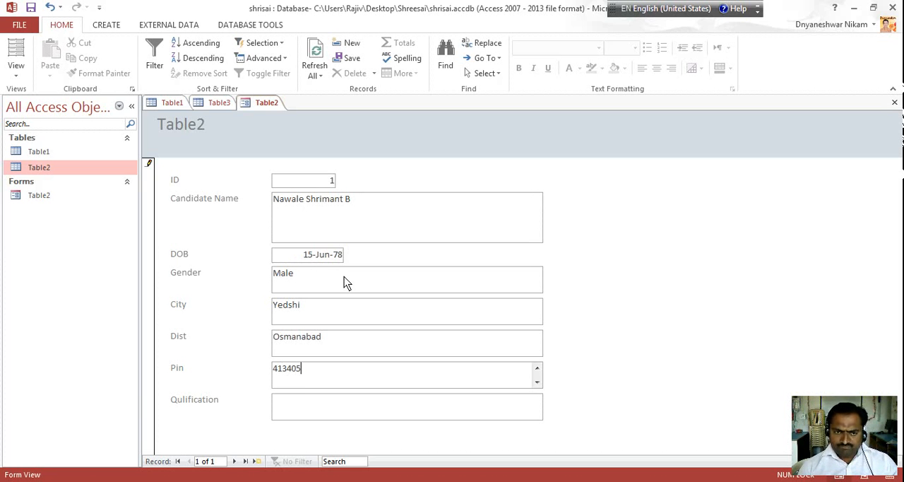
{"action": "key", "text": "Tab"}
{"action": "type", "text": "MCM<"}
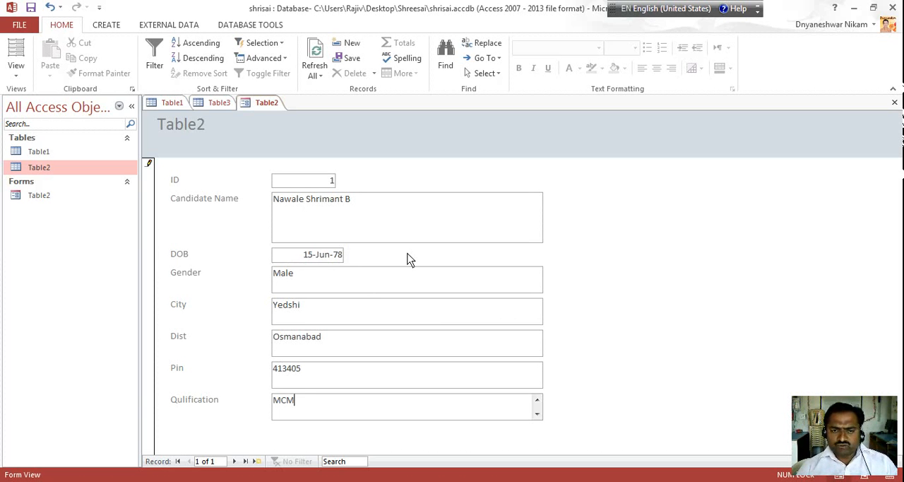
{"action": "key", "text": "Tab"}
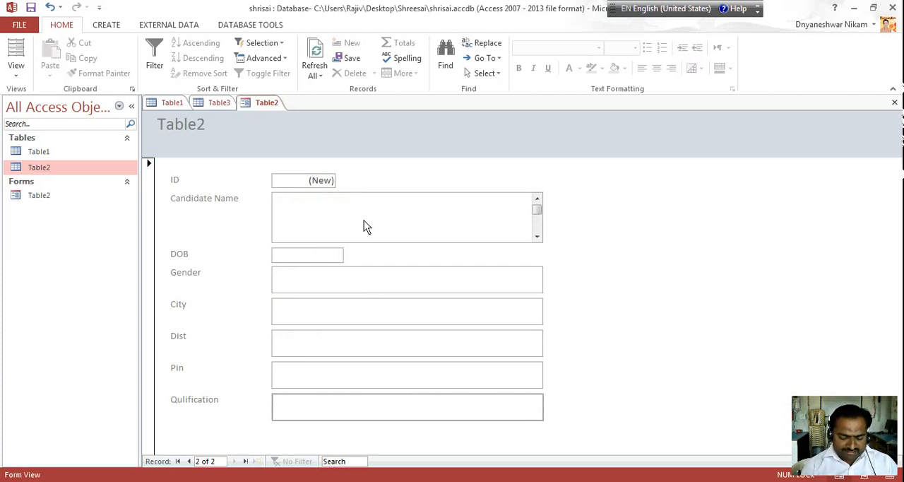
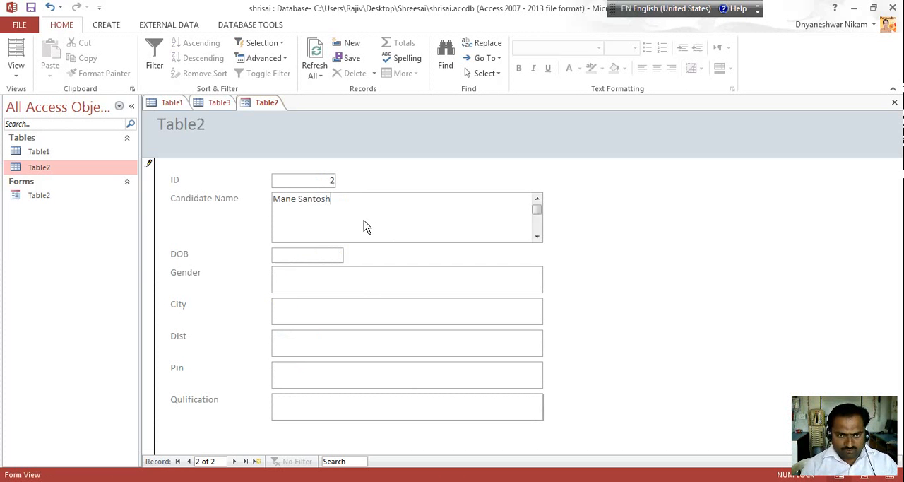
Enter the second candidate's name in the Candidate Name field of the second record
{"action": "key", "text": "Tab"}
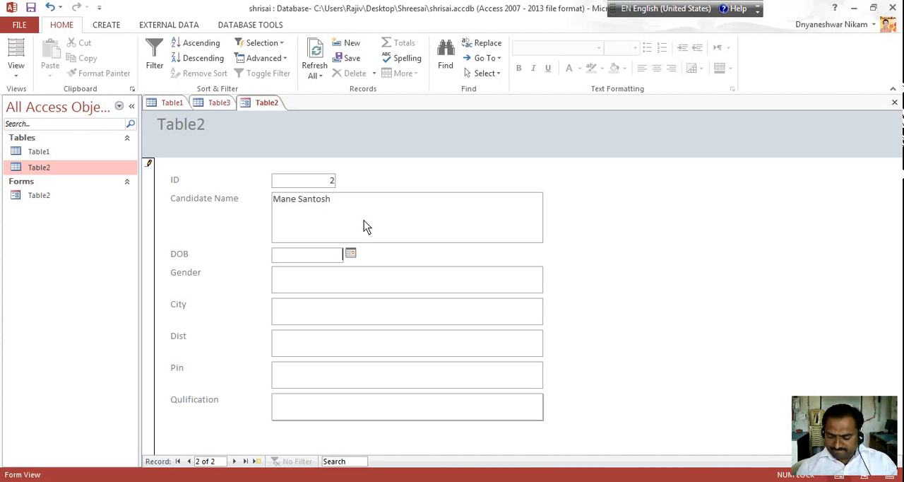
Fill in the second candidate's date of birth and set Gender to "Male"
{"action": "type", "text": "03"}
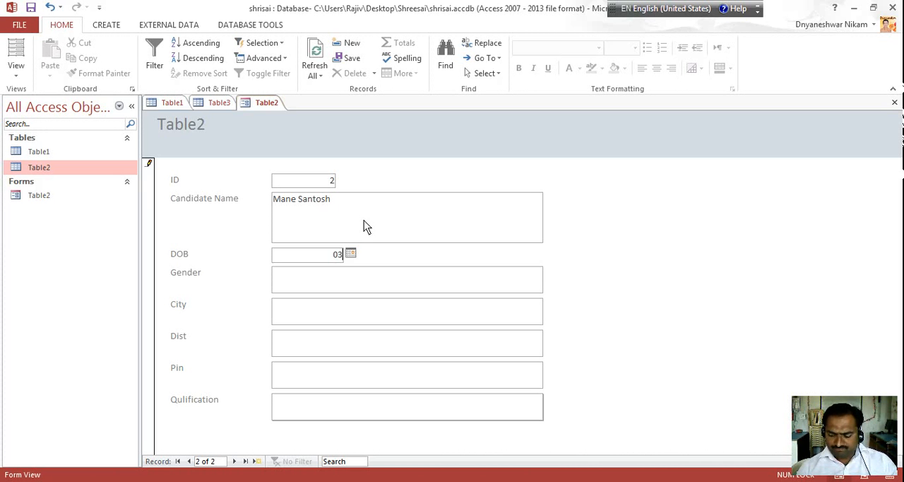
{"action": "type", "text": "/03/"}
{"action": "type", "text": "1977"}
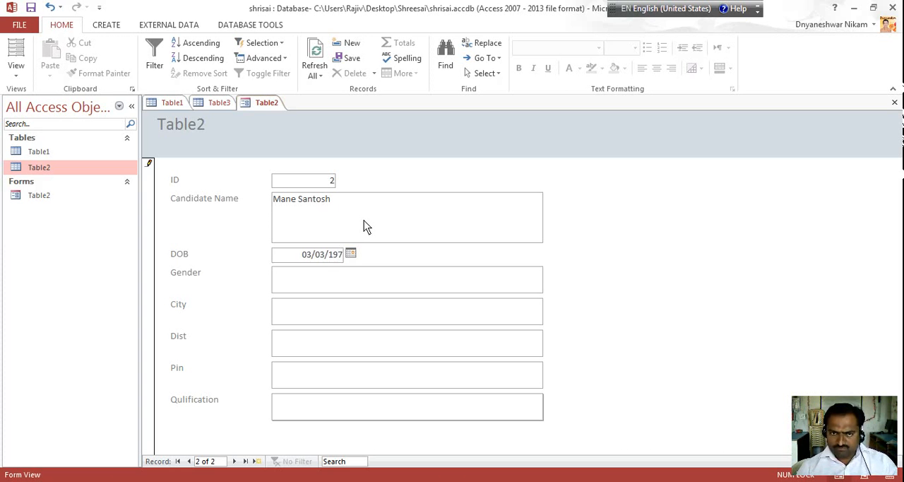
{"action": "key", "text": "Tab"}
{"action": "type", "text": "Male"}
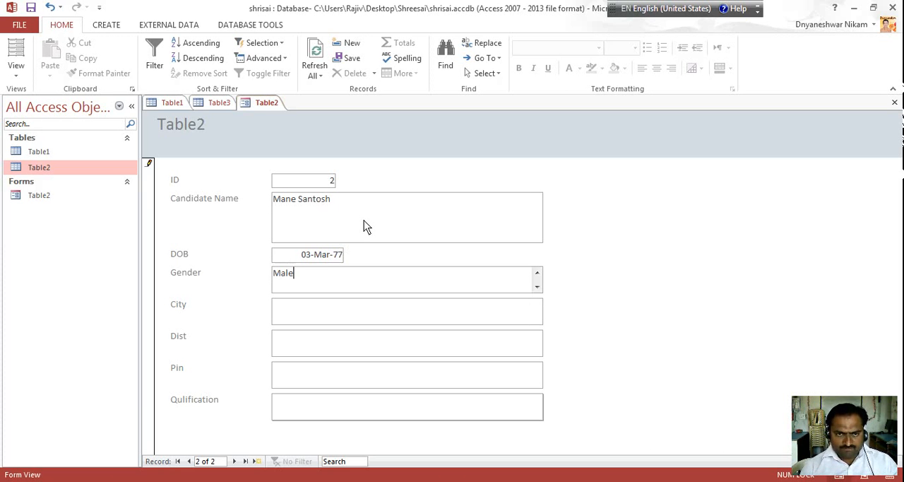
{"action": "key", "text": "Tab"}
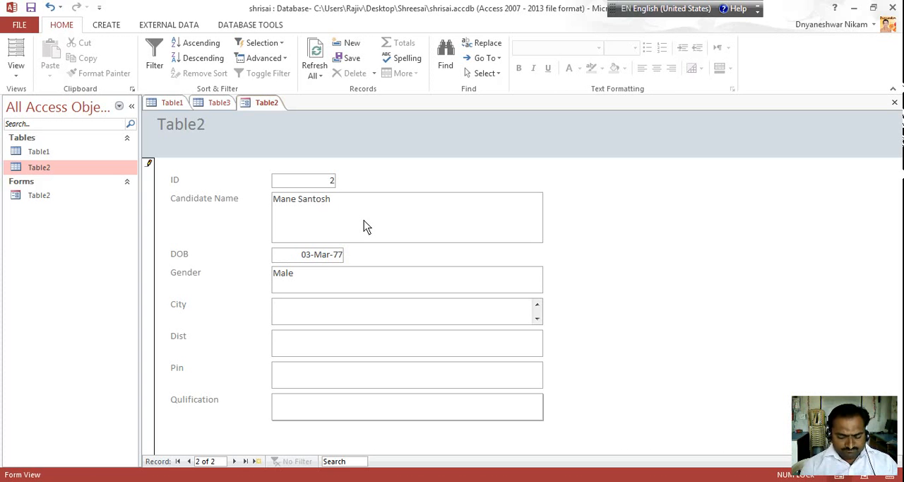
Complete the second record with the candidate's city, district, postal code and qualification "BA", and advance to a new record
{"action": "type", "text": "Latur"}
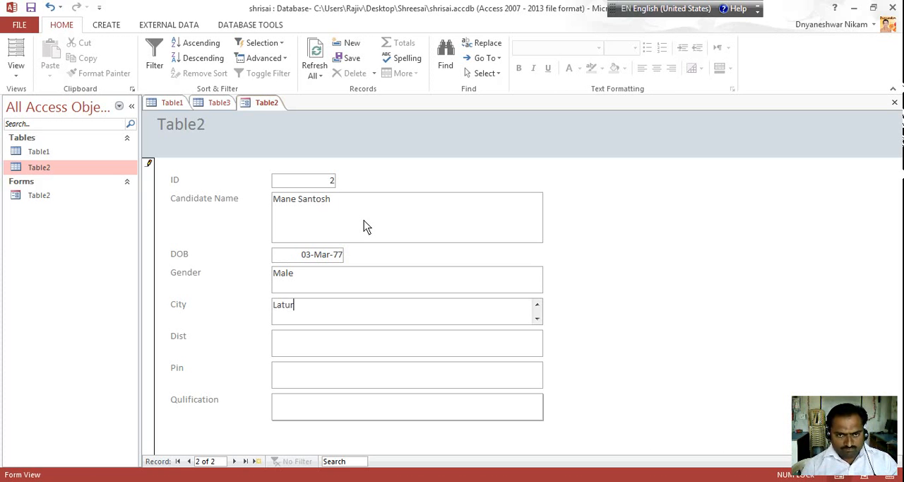
{"action": "key", "text": "Tab"}
{"action": "type", "text": "Latur"}
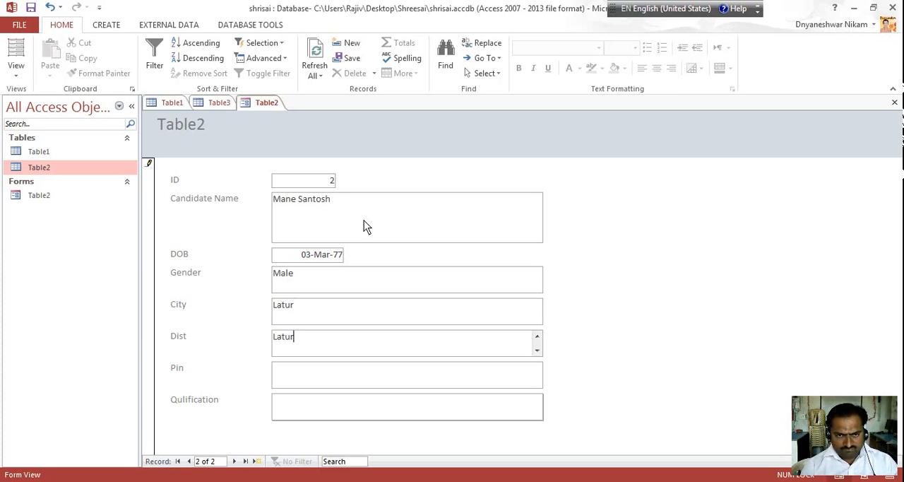
{"action": "key", "text": "Tab"}
{"action": "type", "text": "413501"}
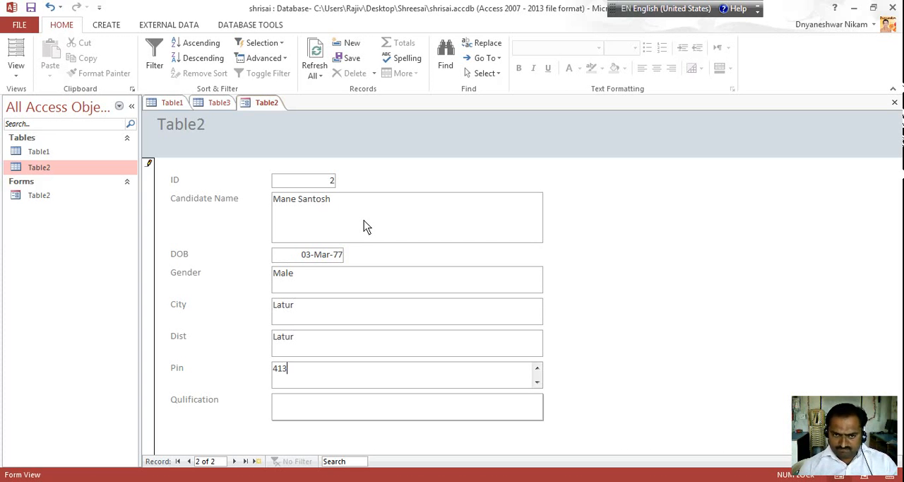
{"action": "key", "text": "Tab"}
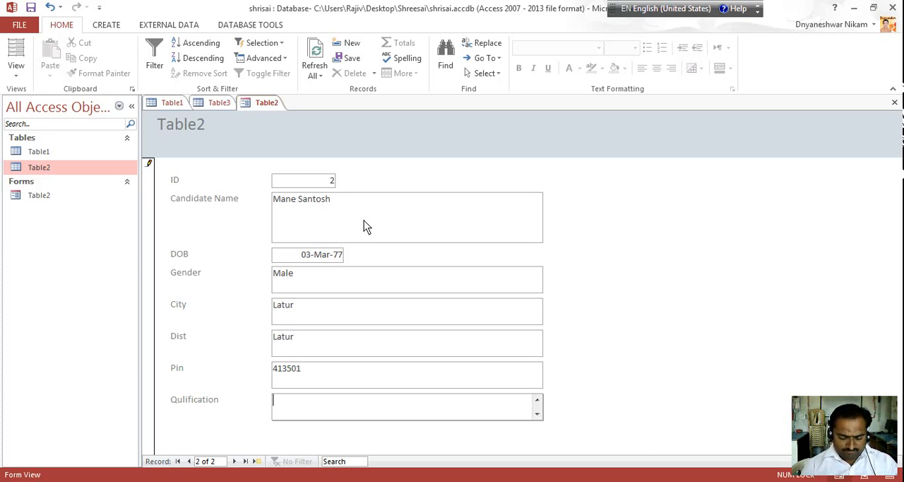
{"action": "type", "text": "BA"}
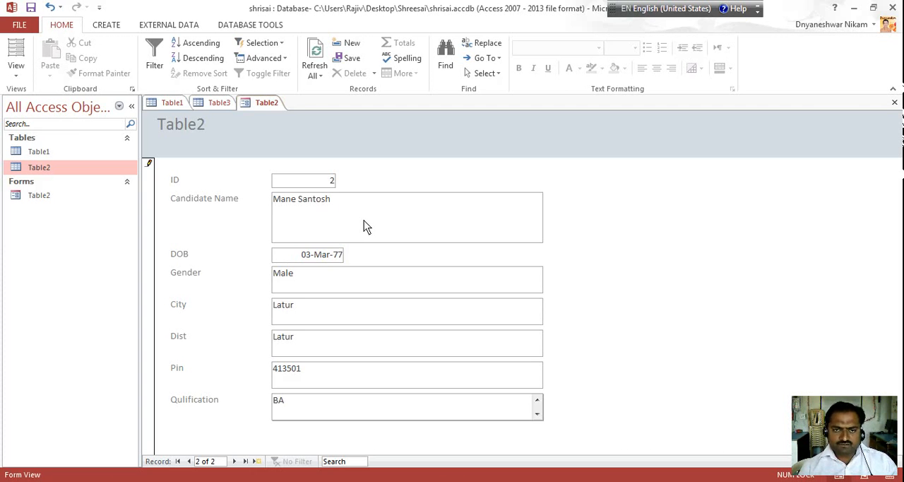
{"action": "key", "text": "Tab"}
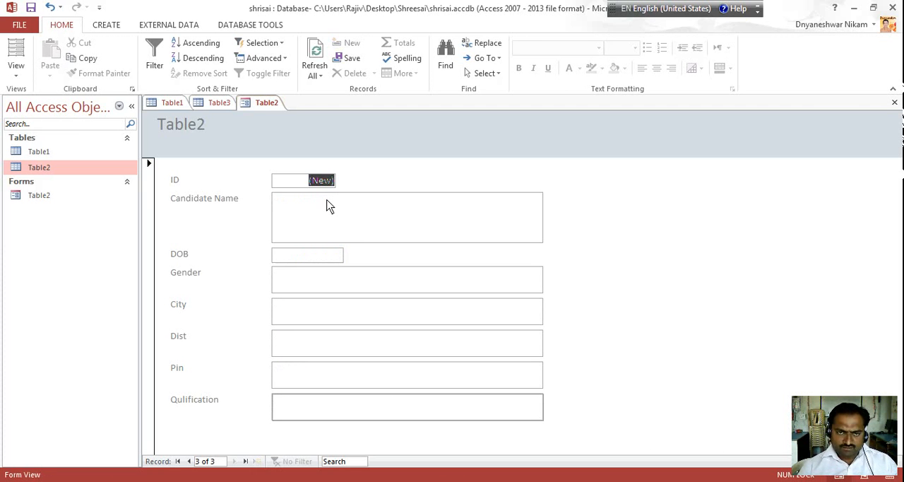
Enter the third candidate's full name in the Candidate Name field of the third record
{"action": "left_click", "coordinate": [326, 198]}
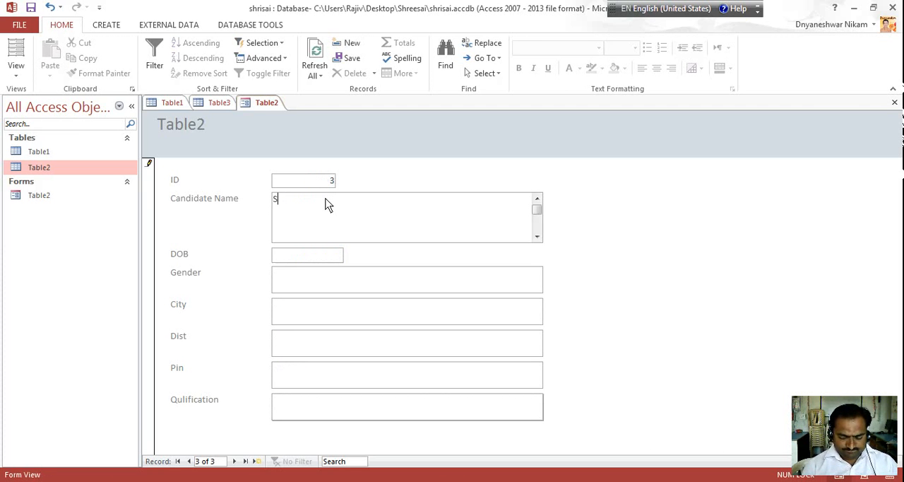
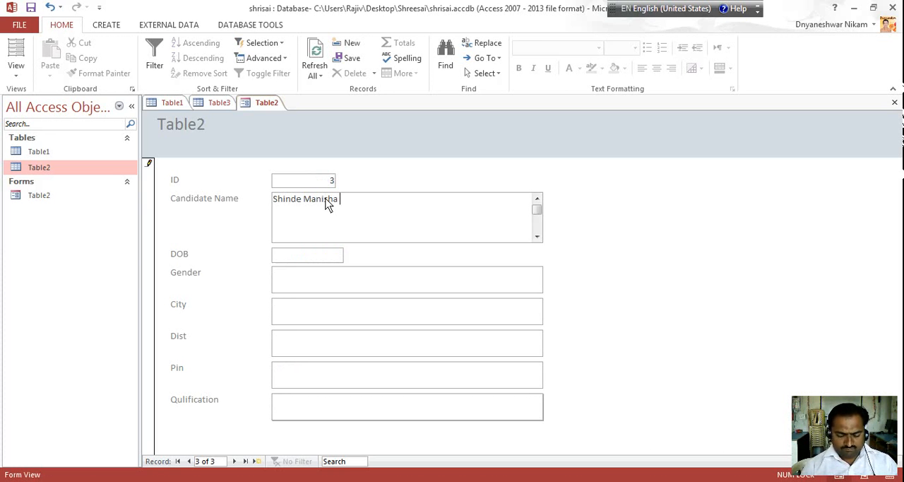
{"action": "key", "text": "Tab"}
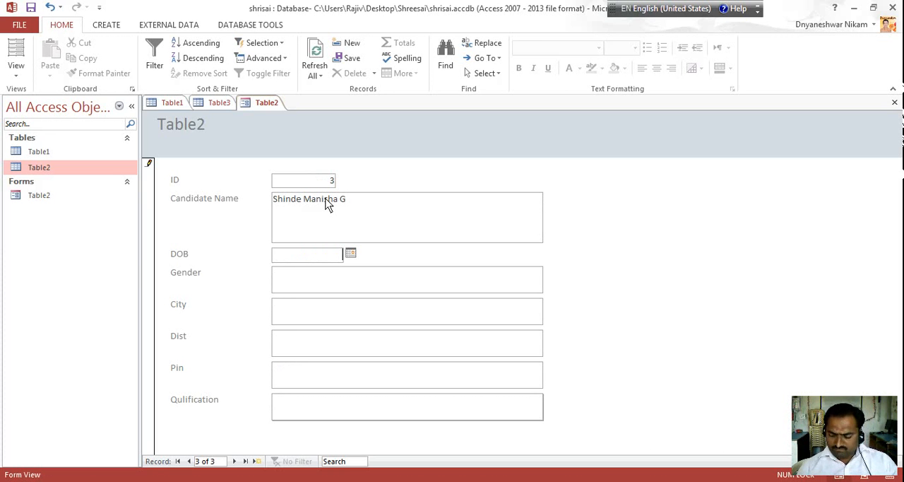
Fill in the third candidate's date of birth and set Gender to "Female"
{"action": "type", "text": "25/10/19"}
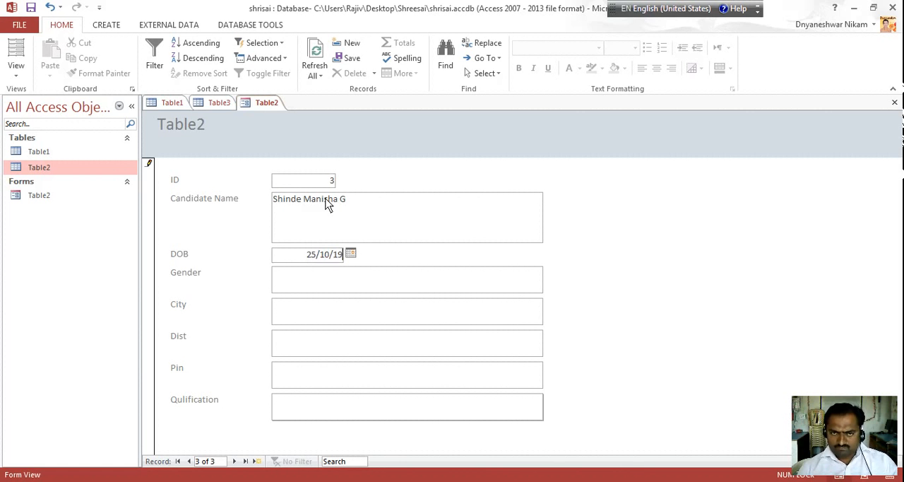
{"action": "type", "text": "88"}
{"action": "key", "text": "Tab"}
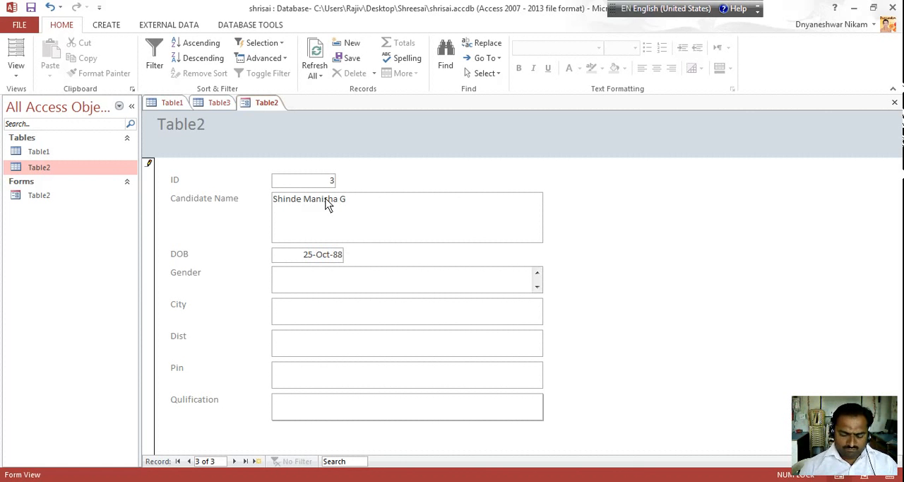
{"action": "type", "text": "Female"}
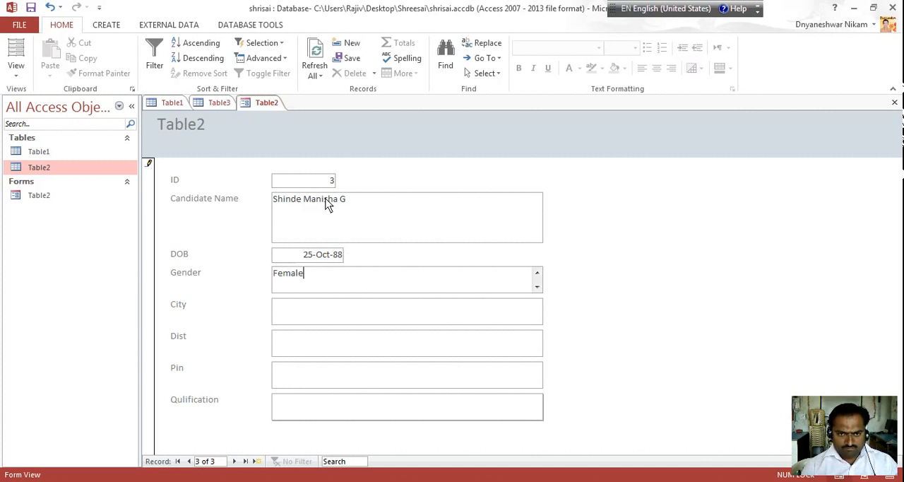
{"action": "key", "text": "Tab"}
Complete the third record with the candidate's city, district, postal code and qualification "BA", and close the form
{"action": "type", "text": "Yedshi"}
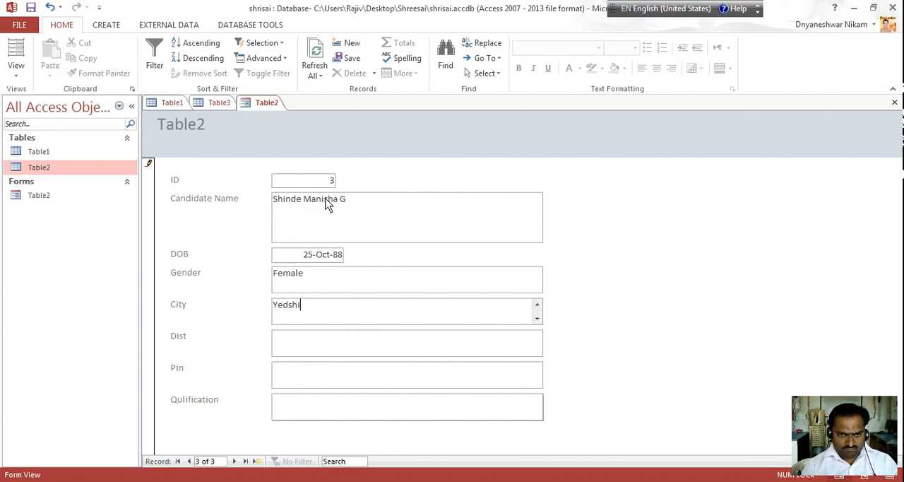
{"action": "key", "text": "Tab"}
{"action": "type", "text": "Osmanabad"}
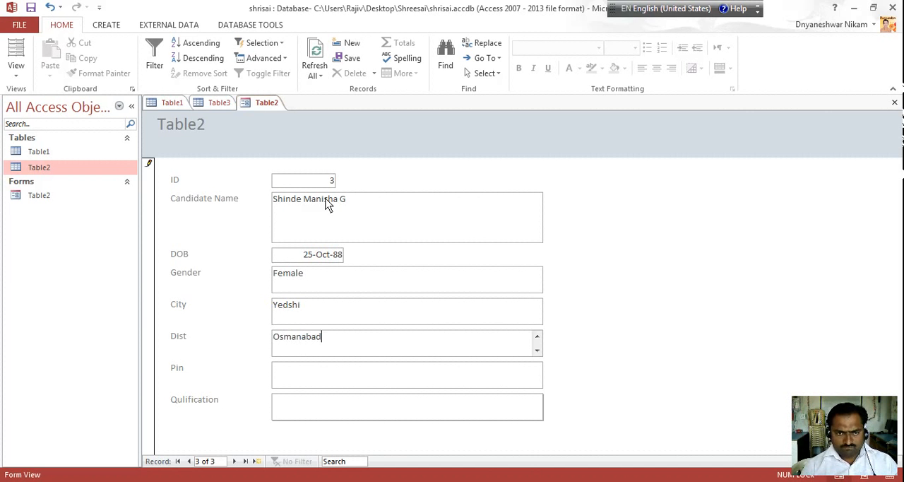
{"action": "key", "text": "Tab"}
{"action": "type", "text": "413405"}
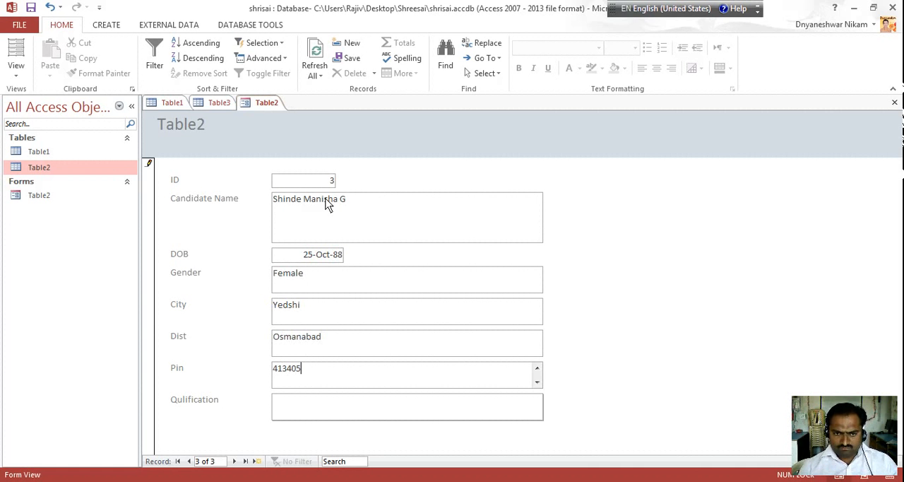
{"action": "key", "text": "Tab"}
{"action": "type", "text": "BA"}
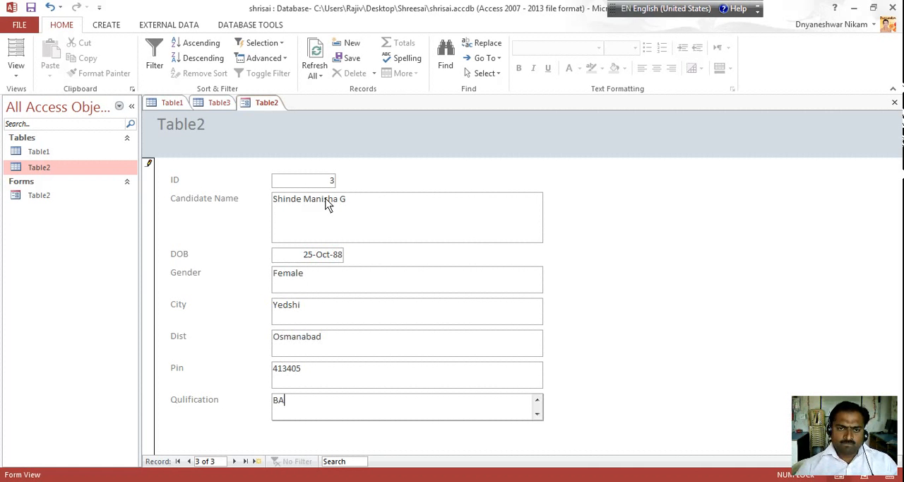
{"action": "key", "text": "Tab"}
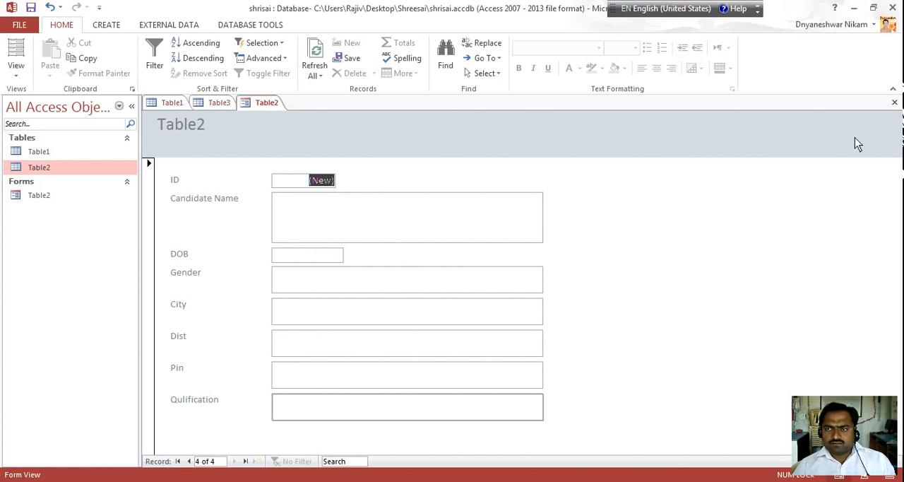
{"action": "left_click", "coordinate": [895, 103]}
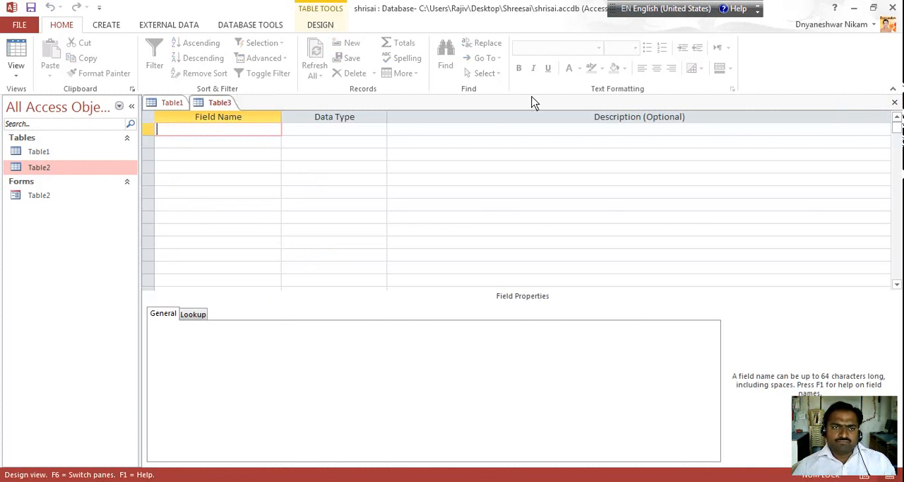
{"action": "left_click", "coordinate": [107, 27]}
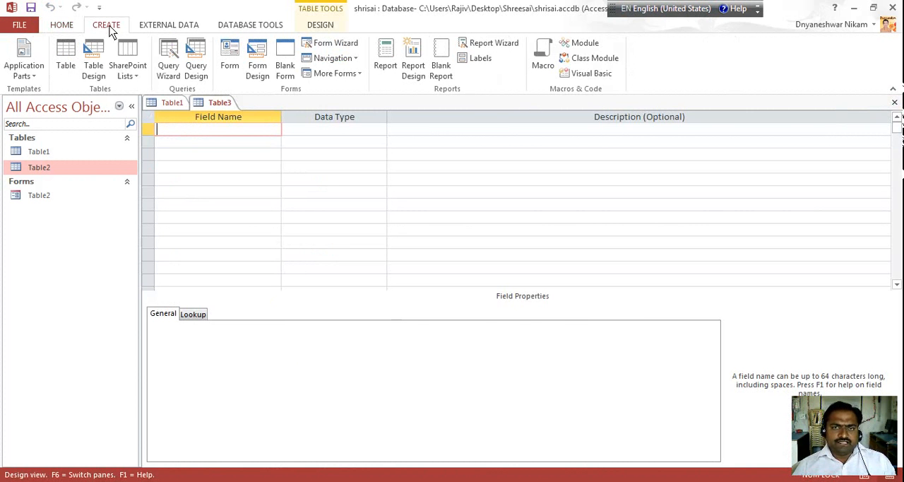
{"action": "left_click", "coordinate": [501, 46]}
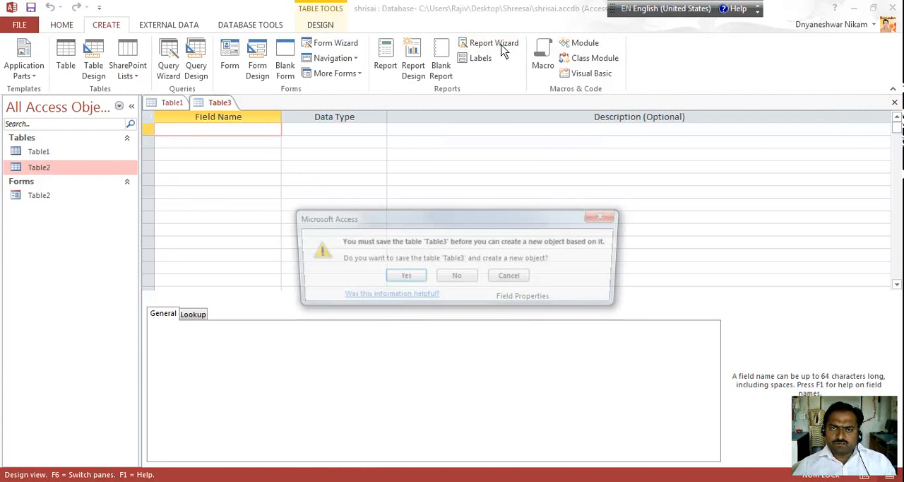
{"action": "left_click", "coordinate": [403, 279]}
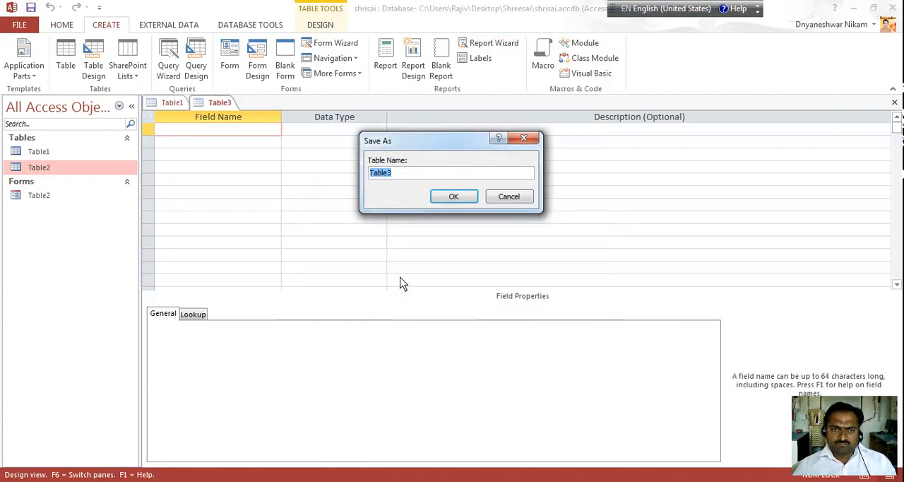
{"action": "left_click", "coordinate": [457, 199]}
{"action": "left_click", "coordinate": [457, 286]}
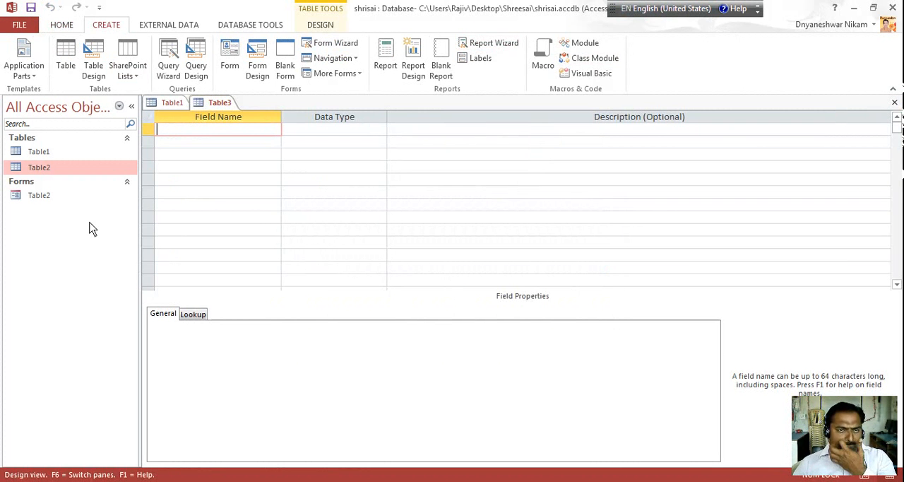
{"action": "left_click", "coordinate": [37, 199]}
{"action": "double_click", "coordinate": [37, 197]}
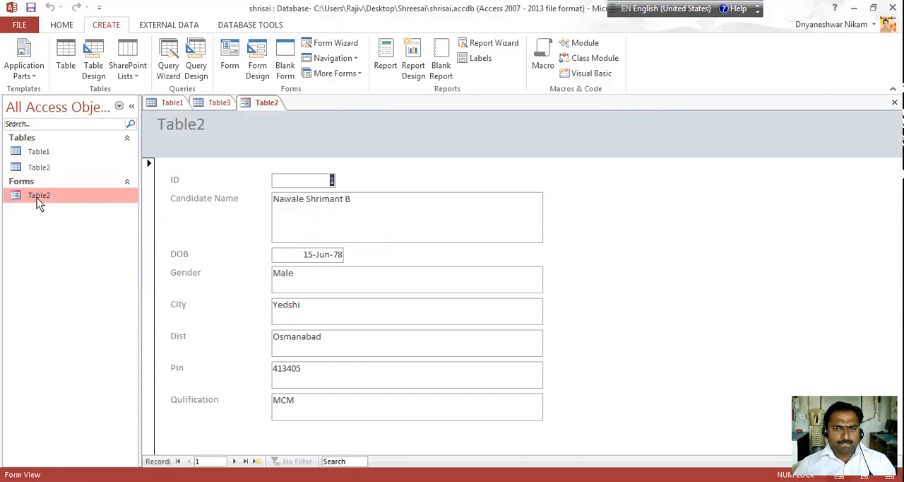
{"action": "left_click", "coordinate": [893, 103]}
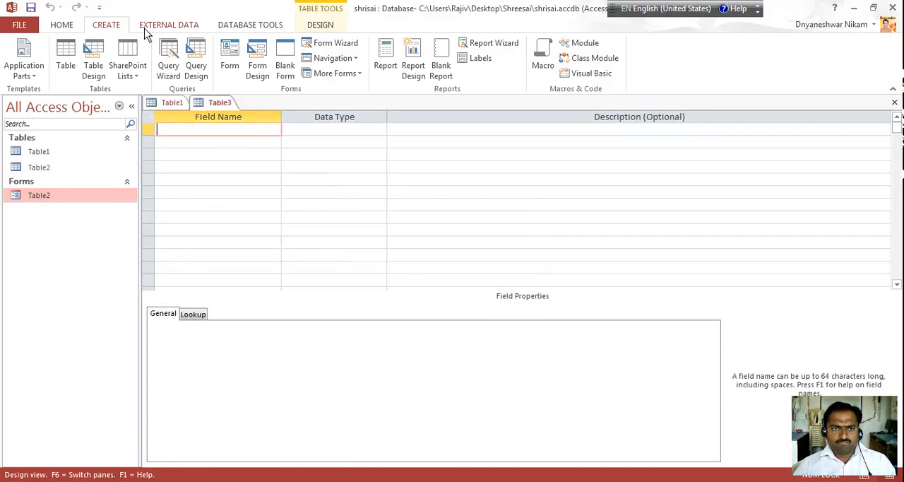
{"action": "left_click", "coordinate": [479, 51]}
{"action": "left_click", "coordinate": [452, 281]}
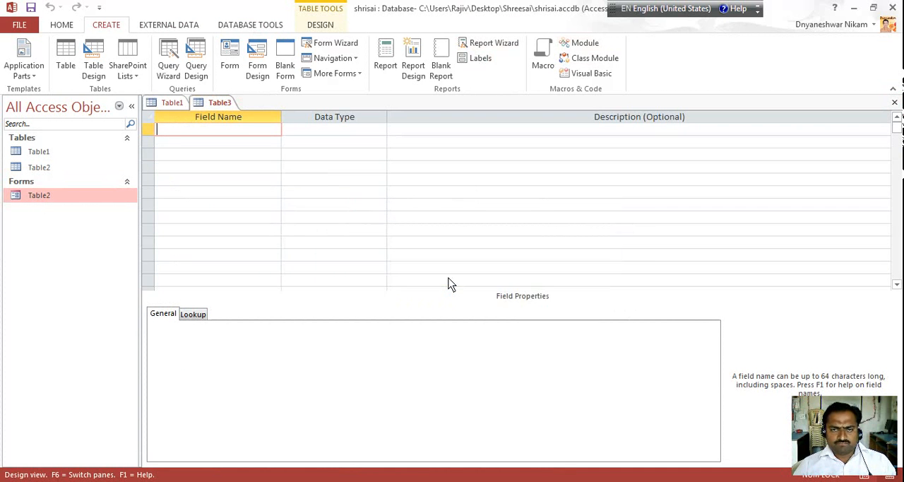
{"action": "left_click", "coordinate": [60, 202]}
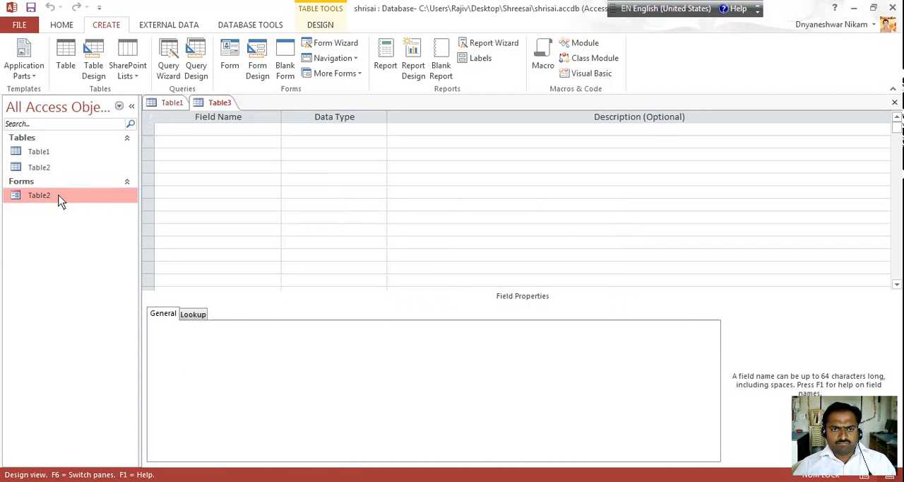
Close the empty Table3 design, and start a report with the Report Wizard that includes all fields of Table2
{"action": "left_click", "coordinate": [895, 103]}
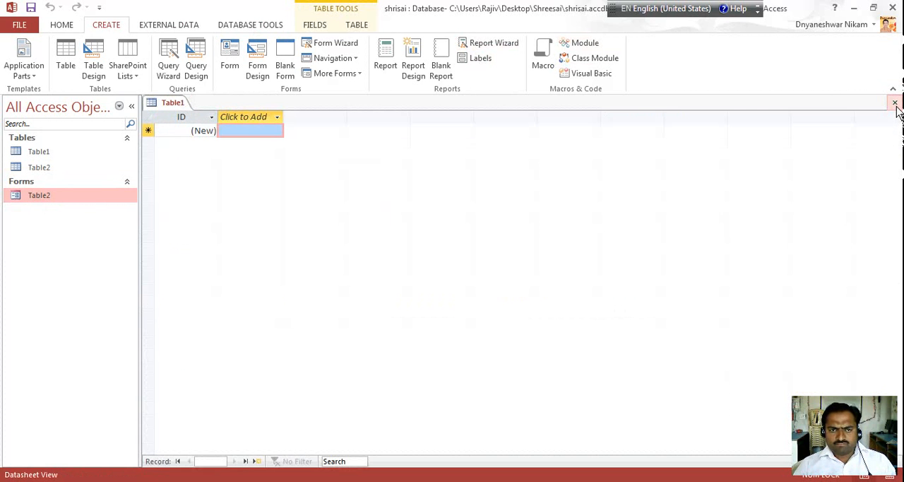
{"action": "left_click", "coordinate": [492, 44]}
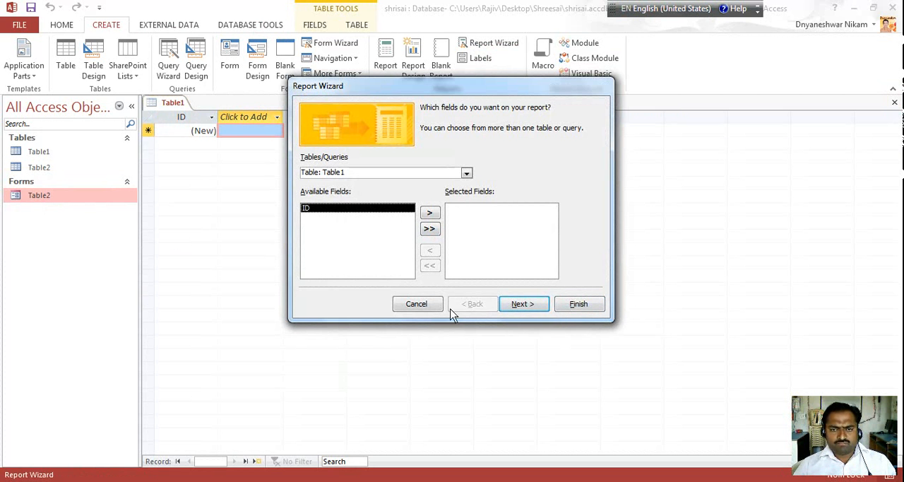
{"action": "left_click", "coordinate": [419, 305]}
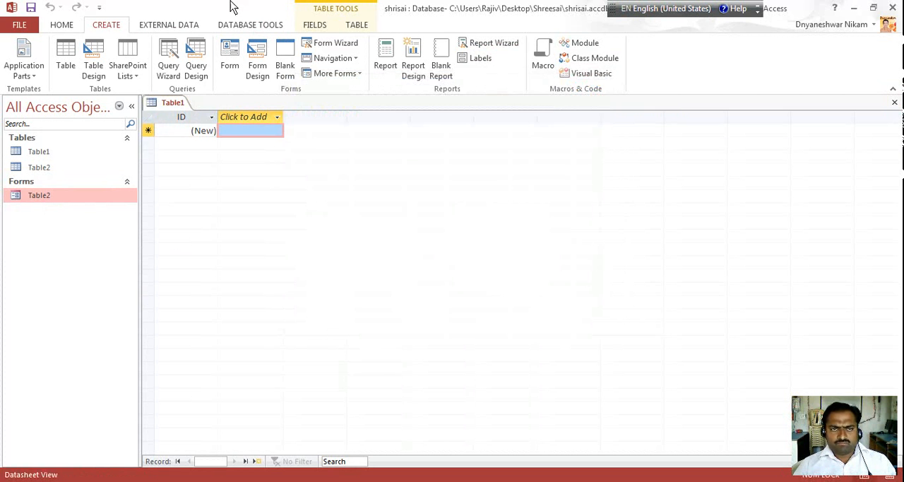
{"action": "left_click", "coordinate": [466, 44]}
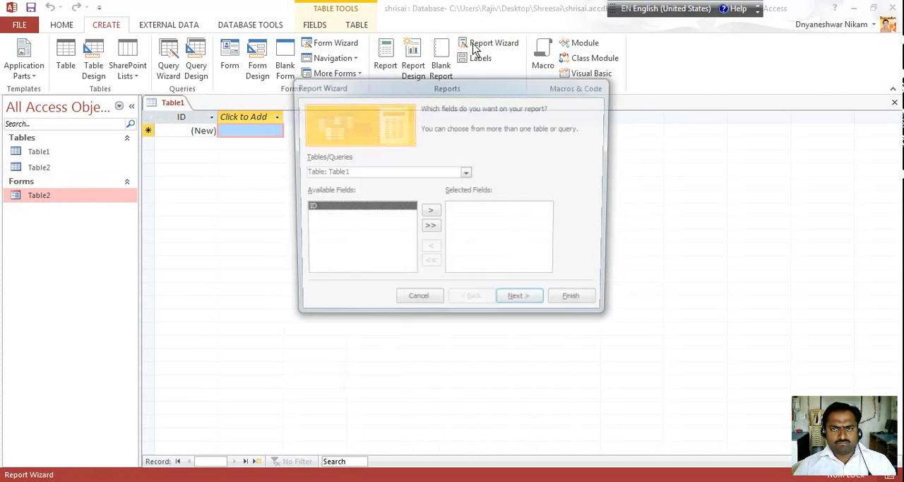
{"action": "left_click", "coordinate": [467, 173]}
{"action": "left_click", "coordinate": [415, 194]}
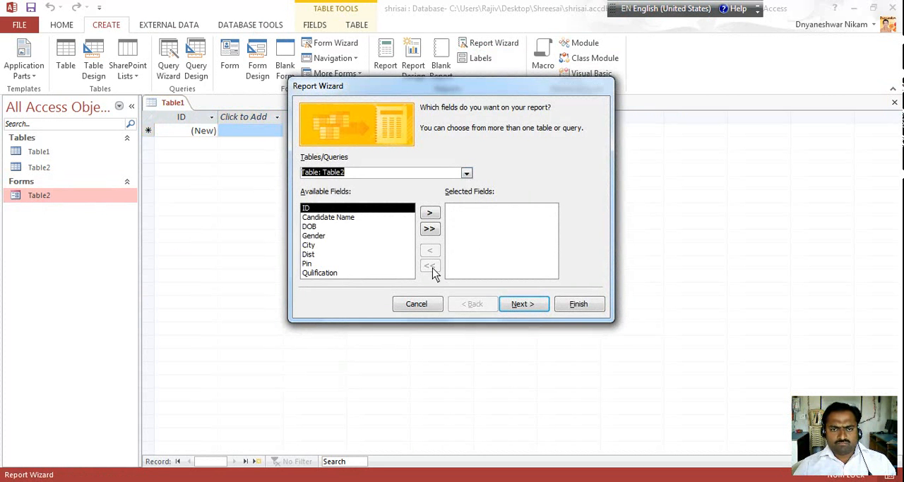
{"action": "left_click", "coordinate": [429, 229]}
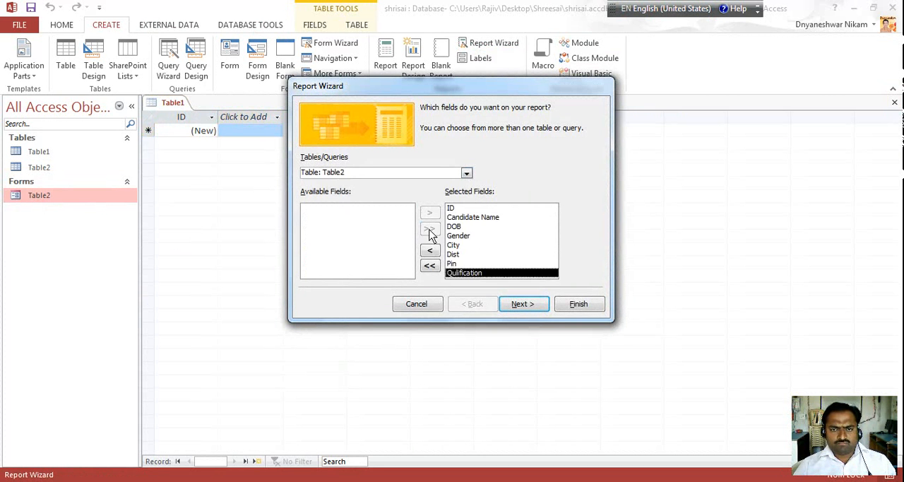
Generate the Table2 report without grouping or sorting, keeping the default options, and close its preview and Access
{"action": "left_click", "coordinate": [522, 305]}
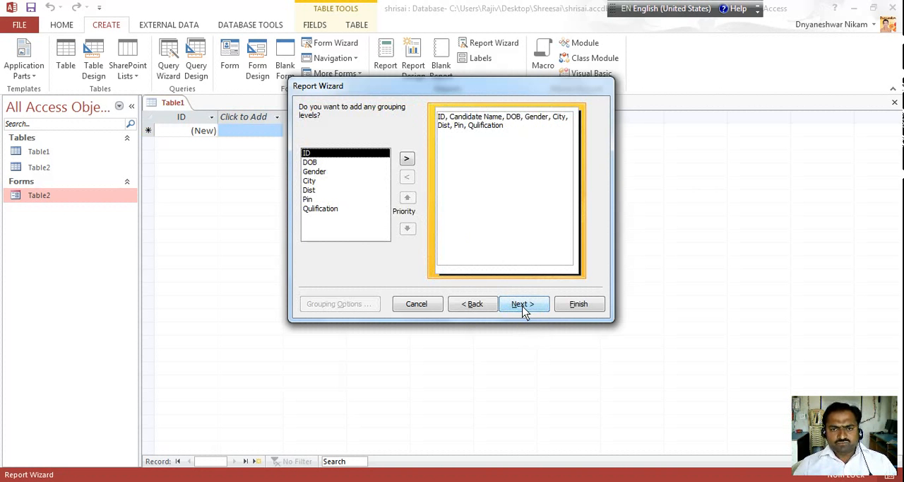
{"action": "left_click", "coordinate": [523, 308]}
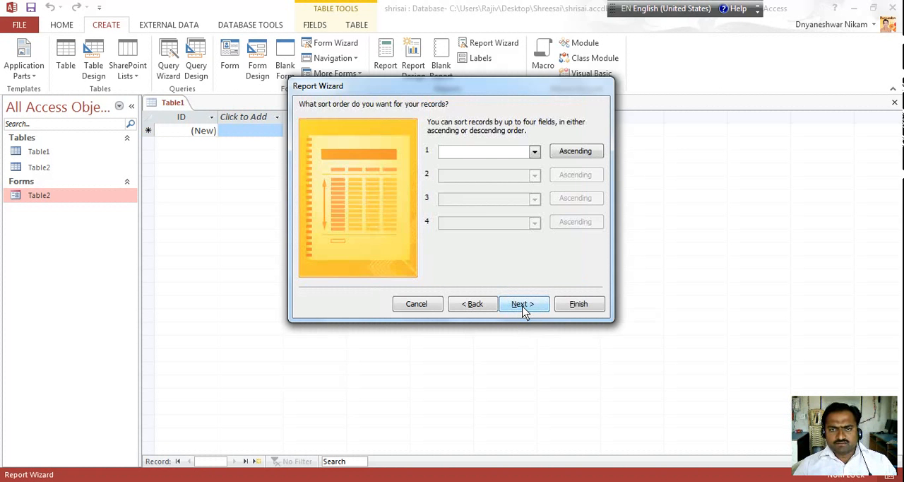
{"action": "left_click", "coordinate": [522, 308]}
{"action": "left_click", "coordinate": [574, 305]}
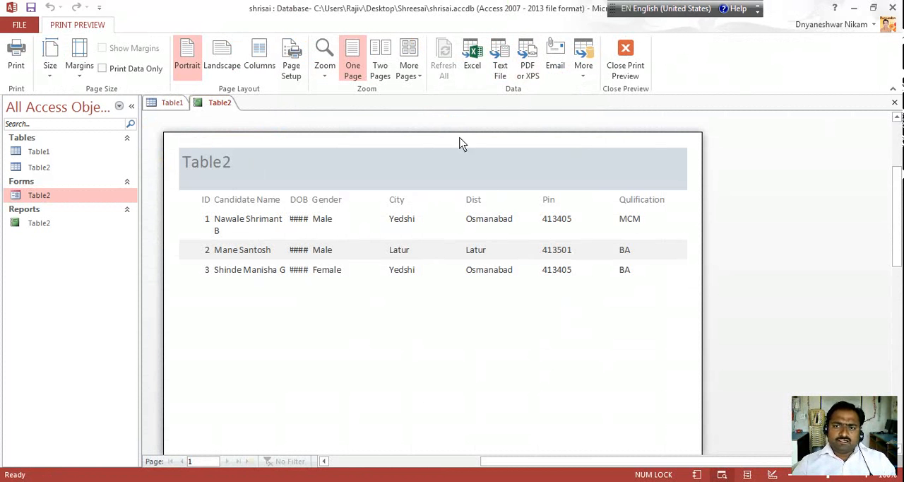
{"action": "left_click", "coordinate": [895, 104]}
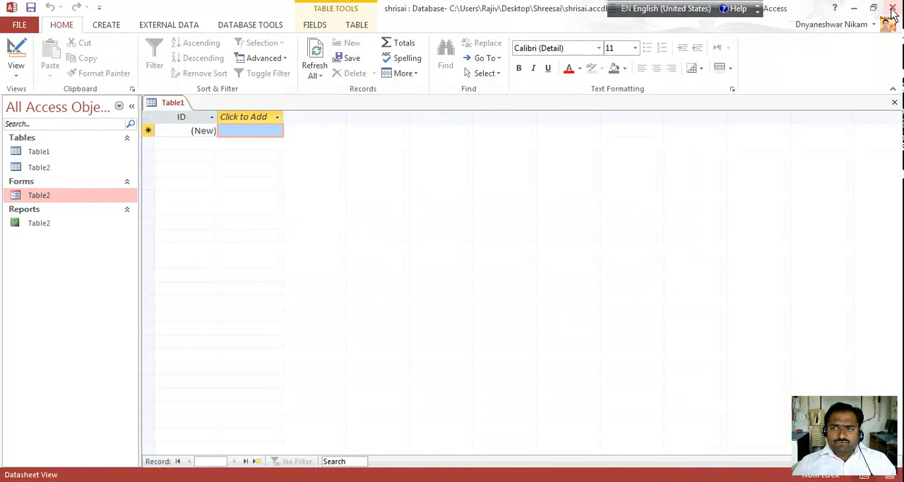
{"action": "left_click", "coordinate": [893, 10]}
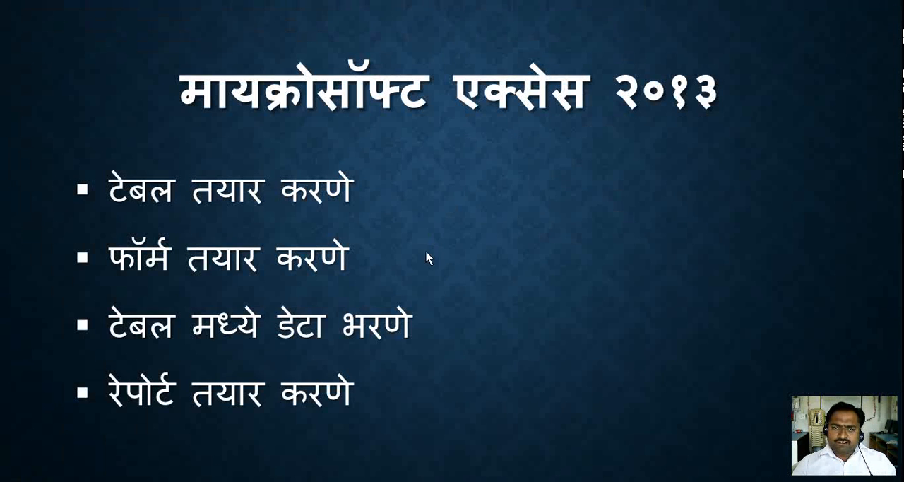
Launch Word 2013 and create a blank document
{"action": "key", "text": "super"}
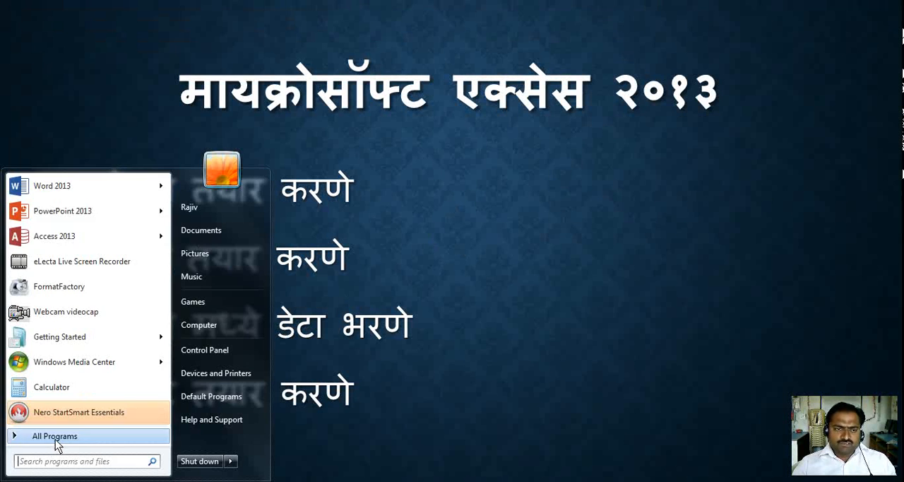
{"action": "left_click", "coordinate": [68, 439]}
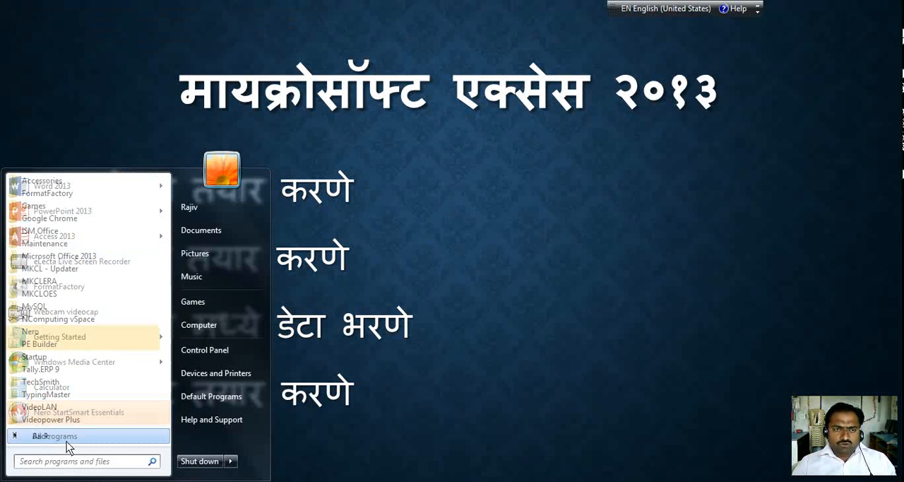
{"action": "left_click", "coordinate": [70, 255]}
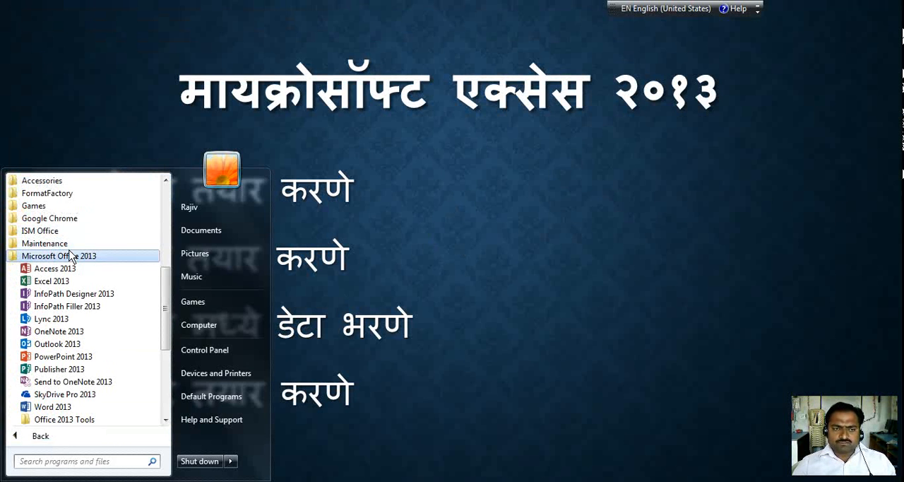
{"action": "left_click", "coordinate": [53, 407]}
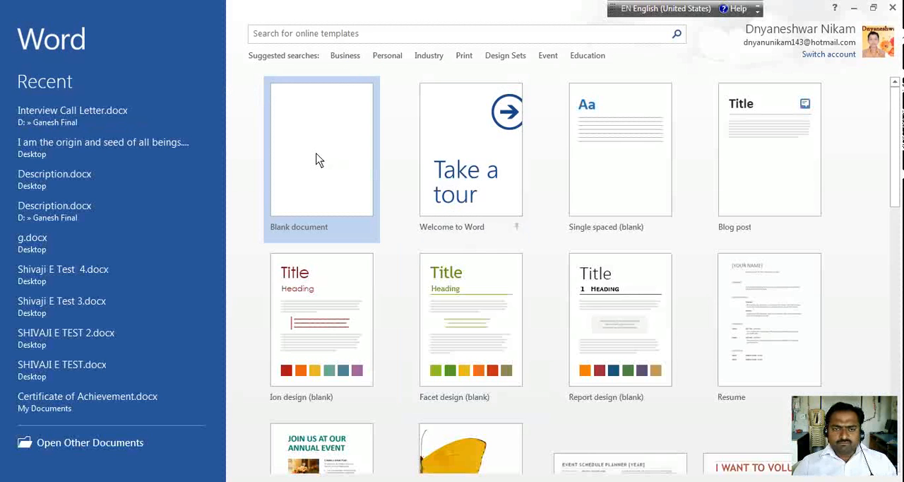
{"action": "left_click", "coordinate": [317, 159]}
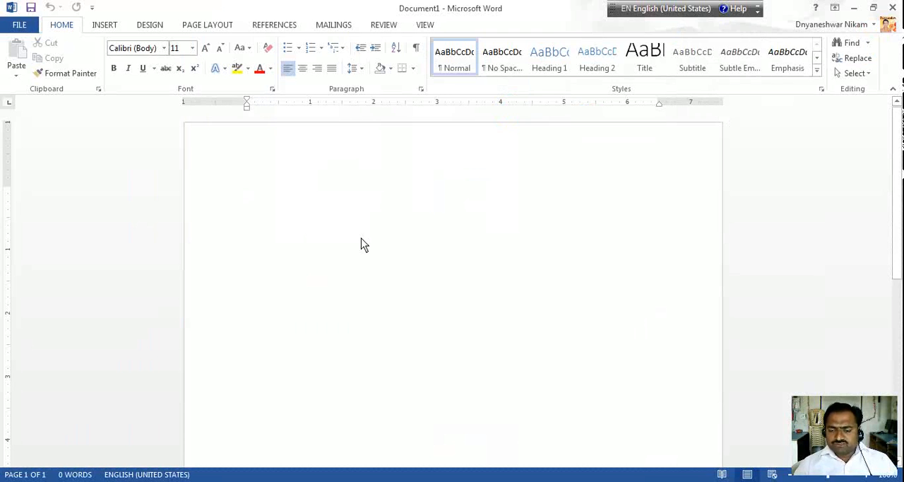
Write the letterhead line "SHRI SAI COMPUTERS YEDSHI" at the start of the document and begin a new line below it
{"action": "type", "text": "S"}
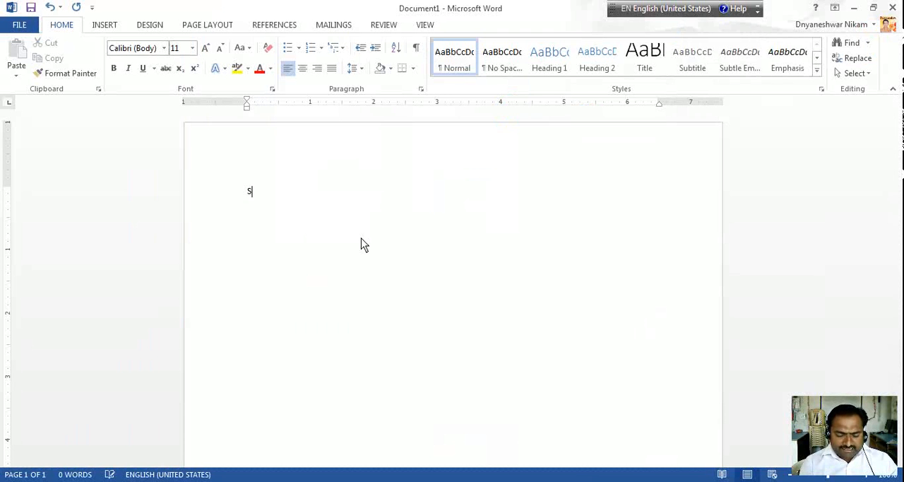
{"action": "type", "text": "HRI SAI "}
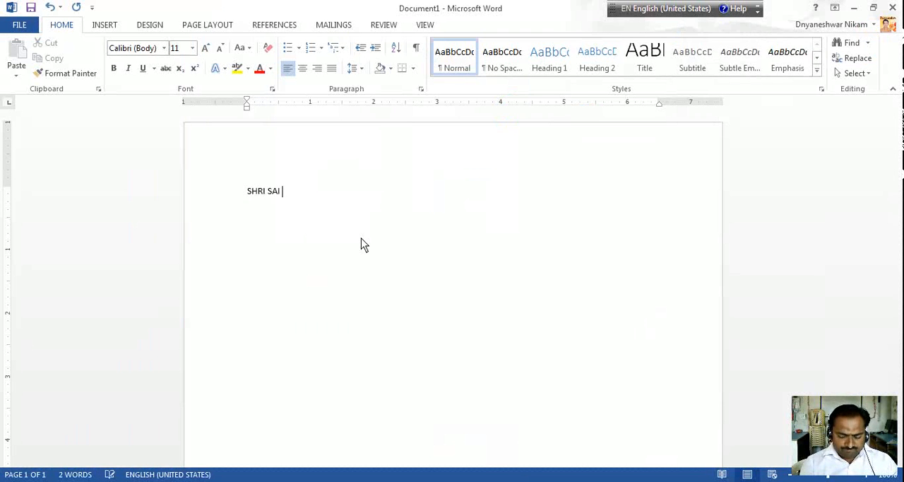
{"action": "type", "text": "COMPUTE"}
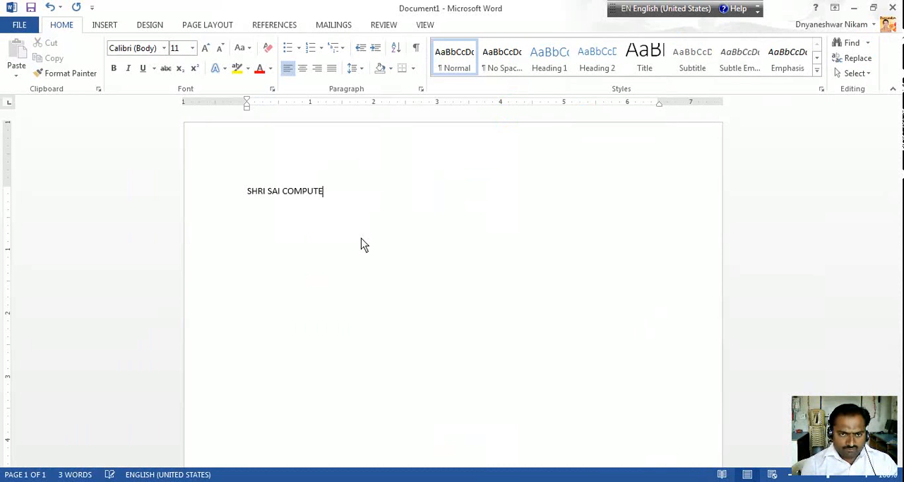
{"action": "type", "text": "RS YEDSHI NE"}
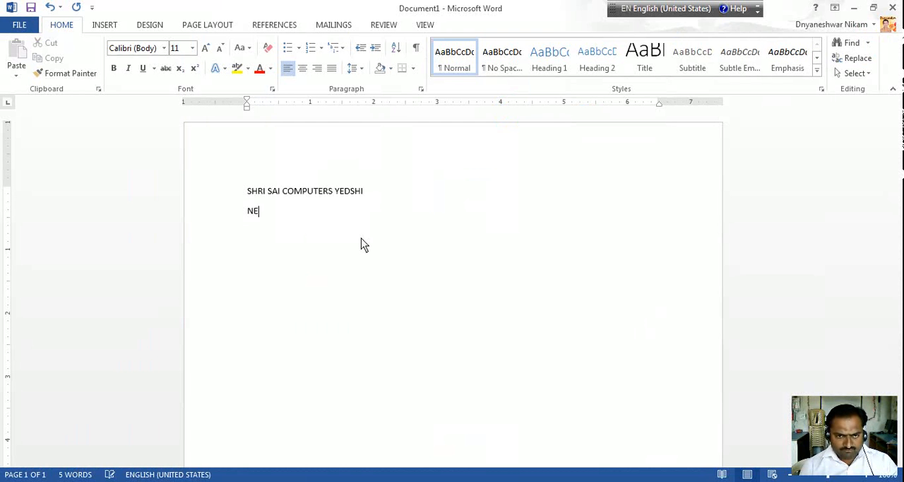
{"action": "type", "text": "AR"}
Write the business's address line in mixed case under the company name, including the landmark, district and postal code
{"action": "key", "text": "BackSpace"}
{"action": "key", "text": "BackSpace"}
{"action": "key", "text": "BackSpace"}
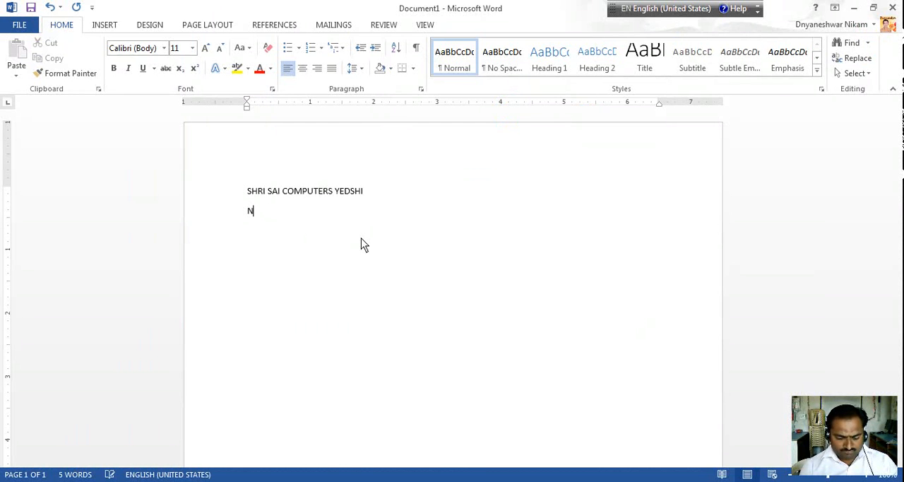
{"action": "type", "text": "ear Bus S"}
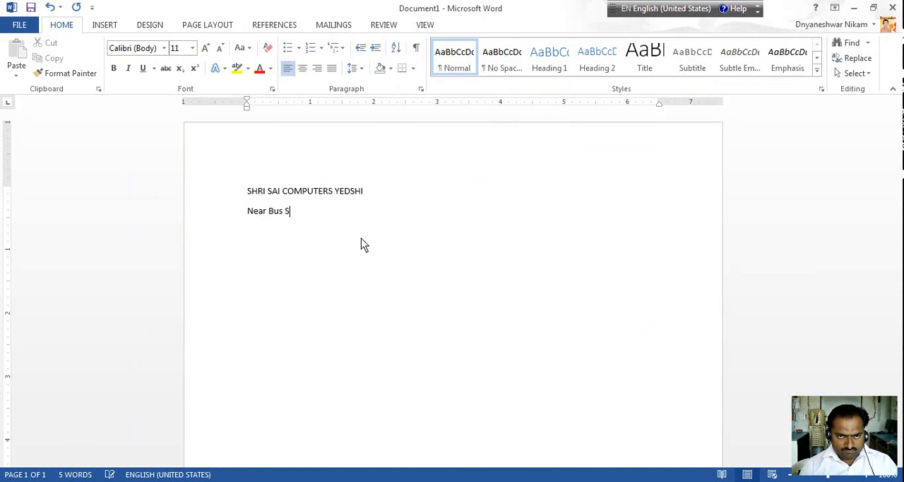
{"action": "type", "text": "tand"}
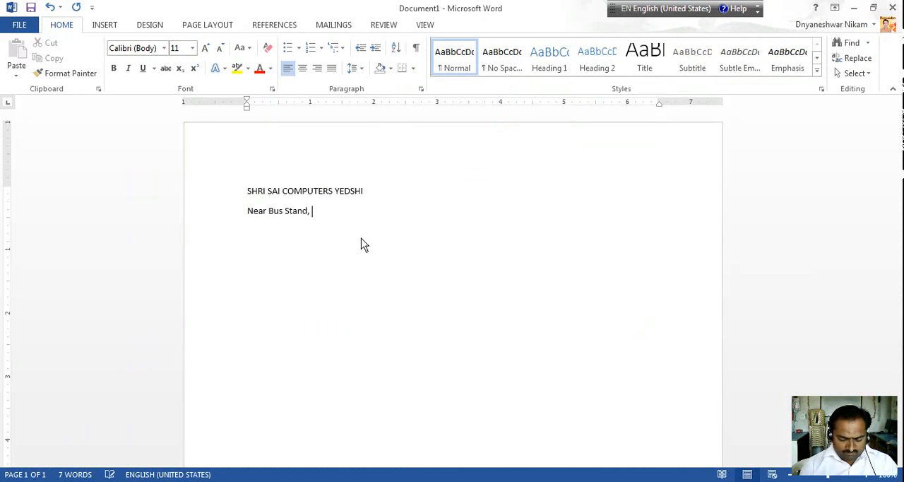
{"action": "type", "text": ", Dist Osmanabad"}
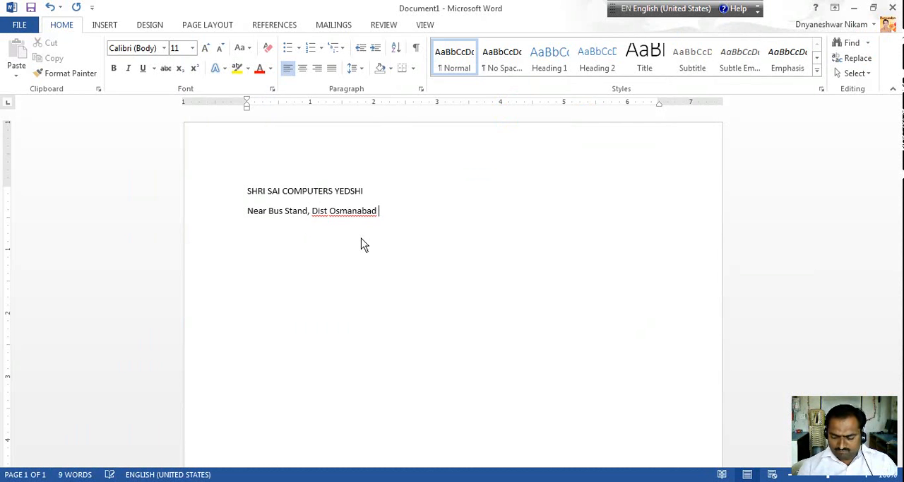
{"action": "type", "text": " 413405"}
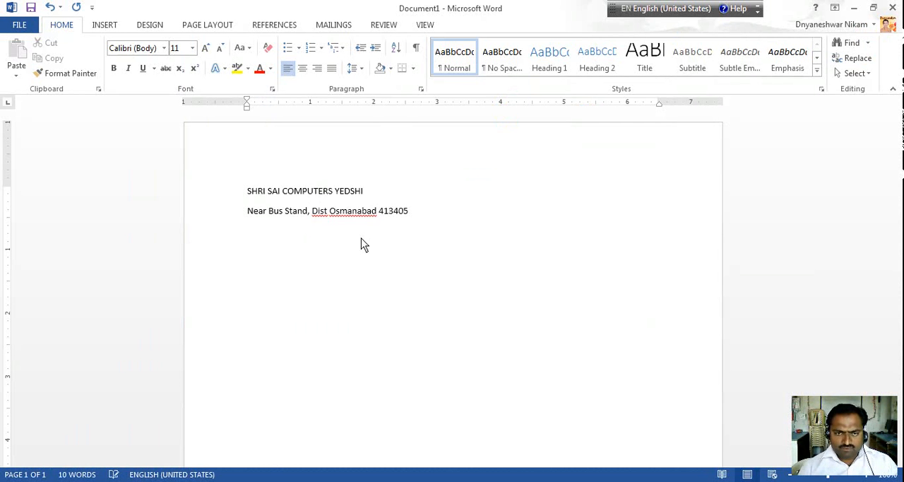
Center the company name and the address line on the page
{"action": "left_click_drag", "start_coordinate": [232, 194], "coordinate": [239, 218]}
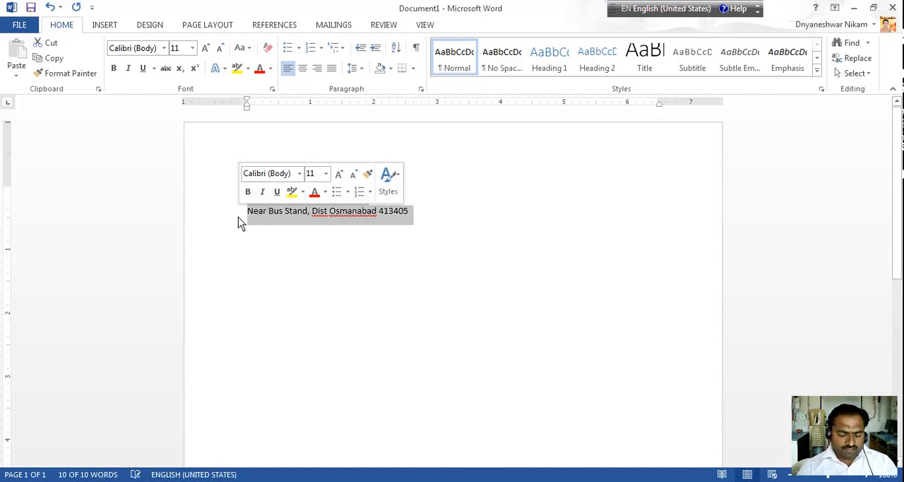
{"action": "left_click", "coordinate": [306, 73]}
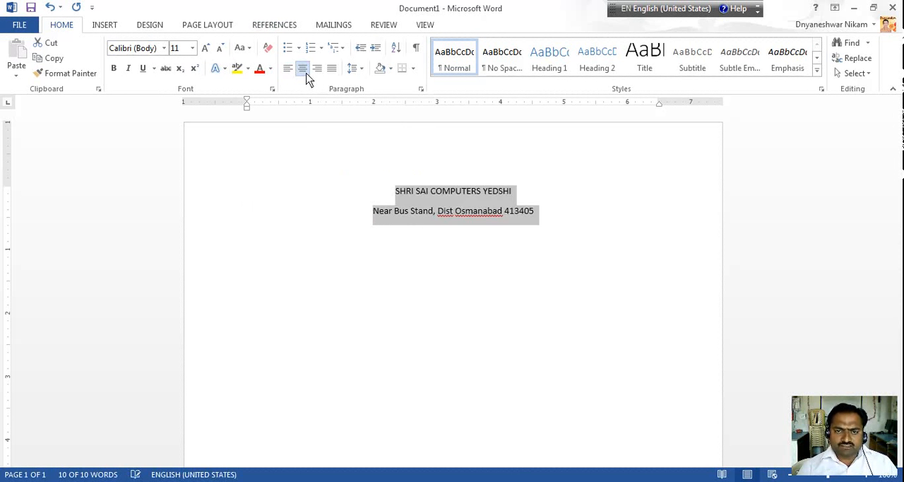
{"action": "left_click", "coordinate": [345, 192]}
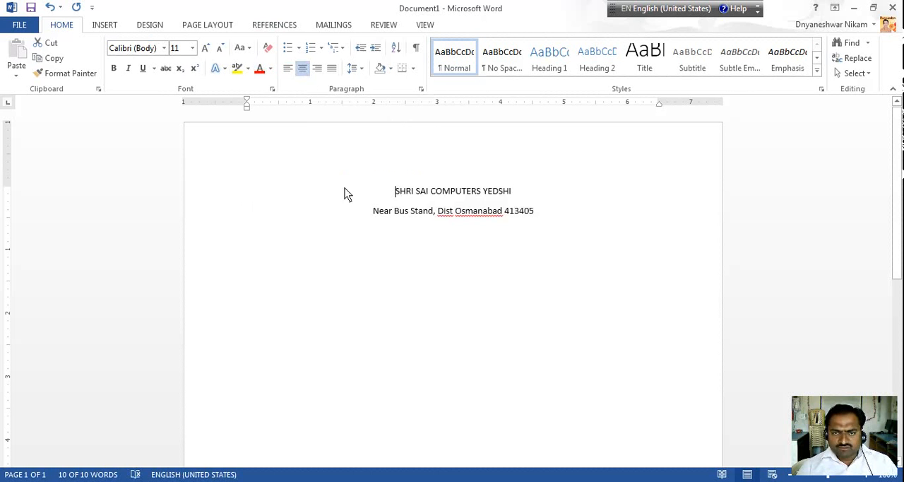
Format the company name line in 20 pt bold
{"action": "left_click", "coordinate": [238, 190]}
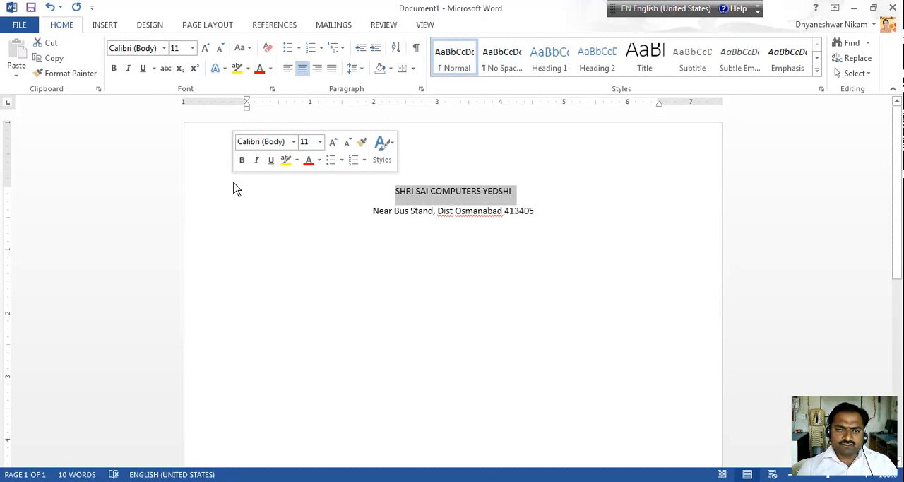
{"action": "left_click", "coordinate": [206, 48]}
{"action": "left_click", "coordinate": [206, 48]}
{"action": "left_click", "coordinate": [205, 48]}
{"action": "left_click", "coordinate": [206, 48]}
{"action": "left_click", "coordinate": [206, 48]}
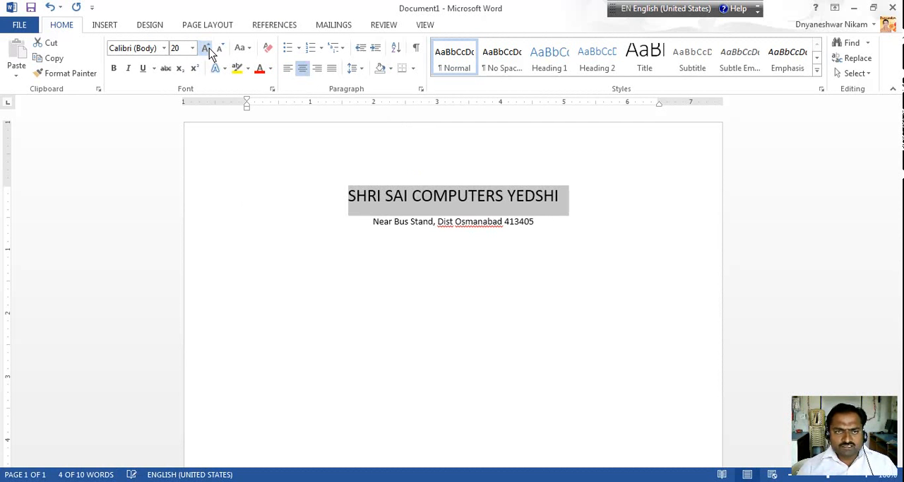
{"action": "left_click", "coordinate": [113, 68]}
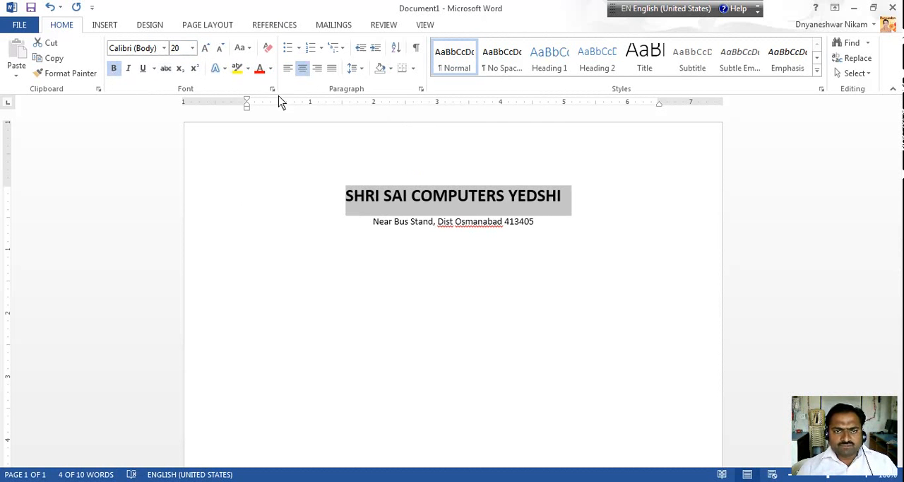
Enlarge the address line under the company name to 14 pt
{"action": "left_click_drag", "start_coordinate": [356, 229], "coordinate": [591, 232]}
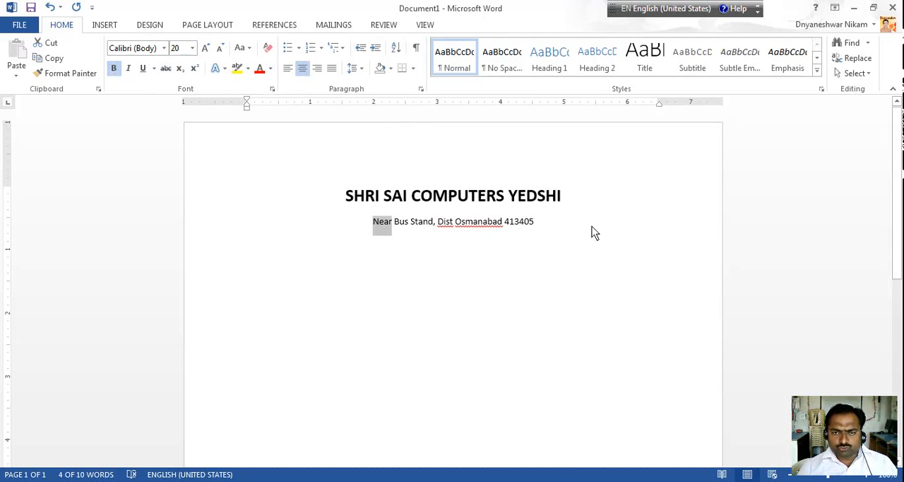
{"action": "left_click", "coordinate": [205, 47]}
{"action": "left_click", "coordinate": [205, 47]}
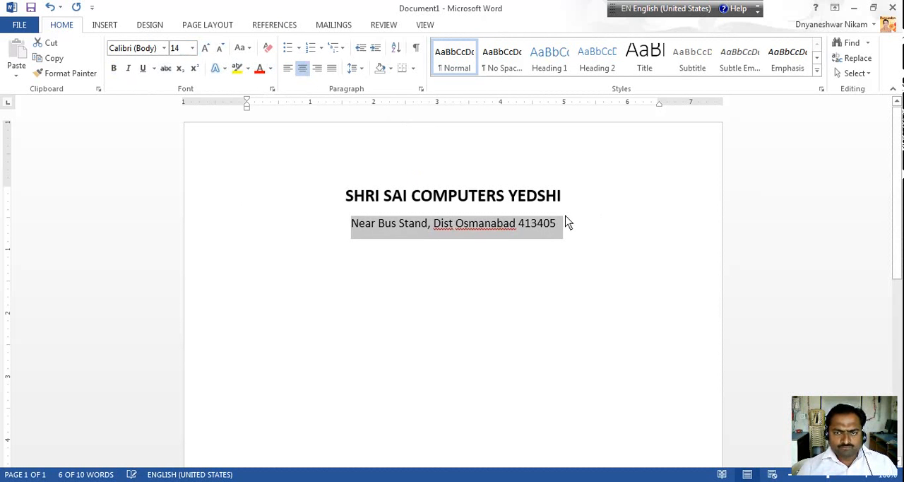
Add the centered title "Interview Call Later" below the address line, leaving one blank line between them
{"action": "left_click", "coordinate": [600, 235]}
{"action": "key", "text": "Return"}
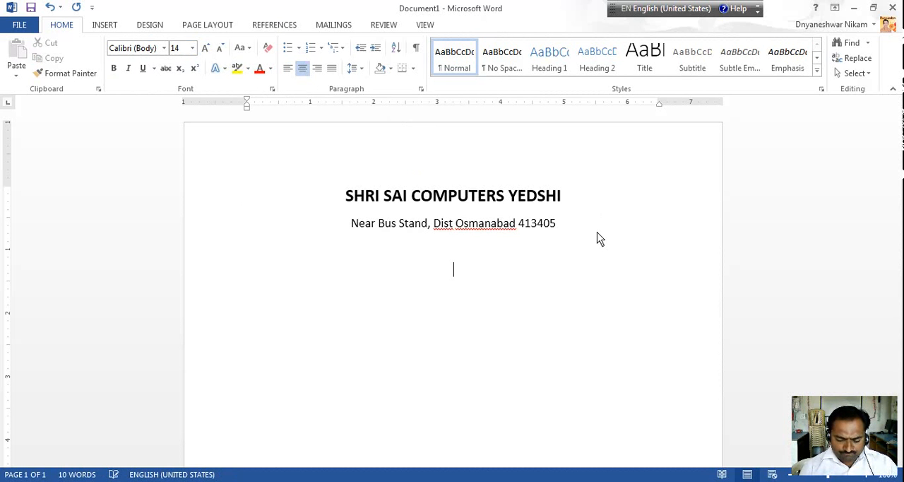
{"action": "type", "text": "Inter"}
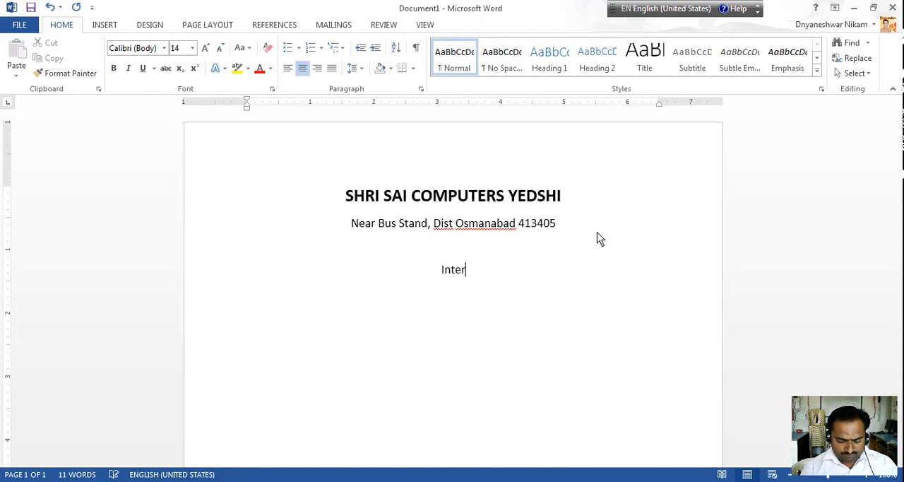
{"action": "type", "text": "view "}
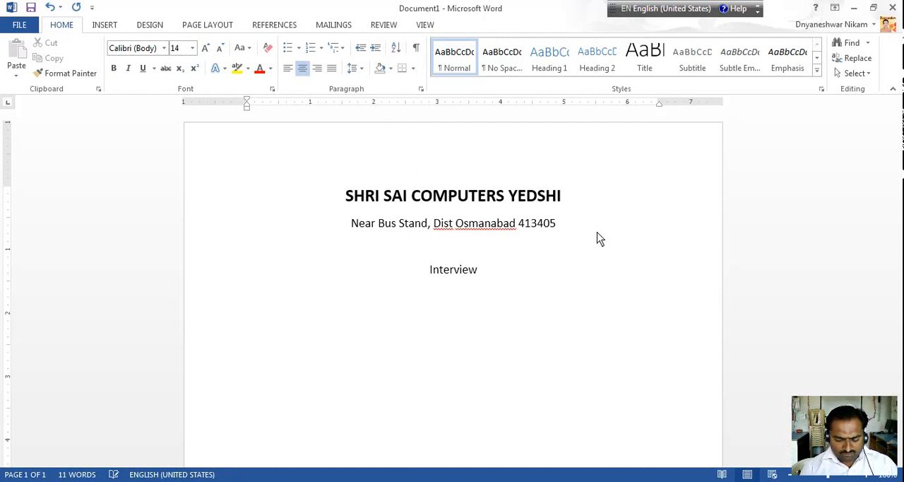
{"action": "type", "text": "Call Lat"}
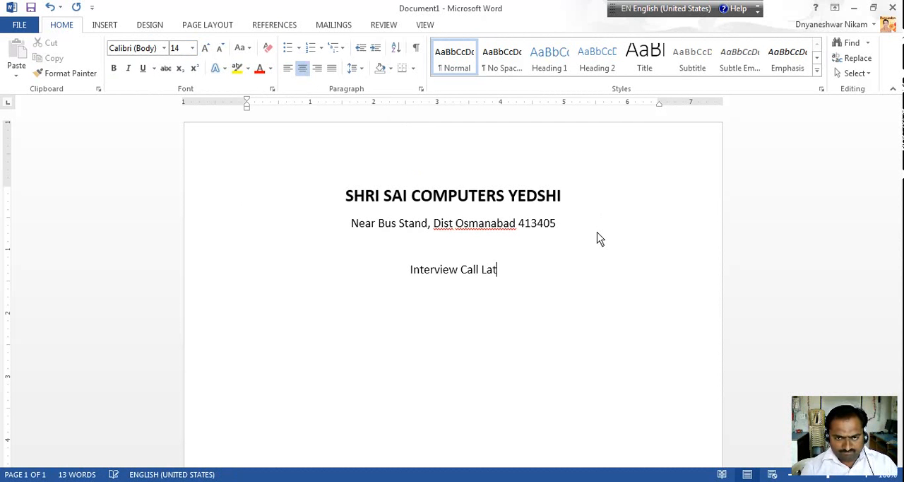
{"action": "type", "text": "er"}
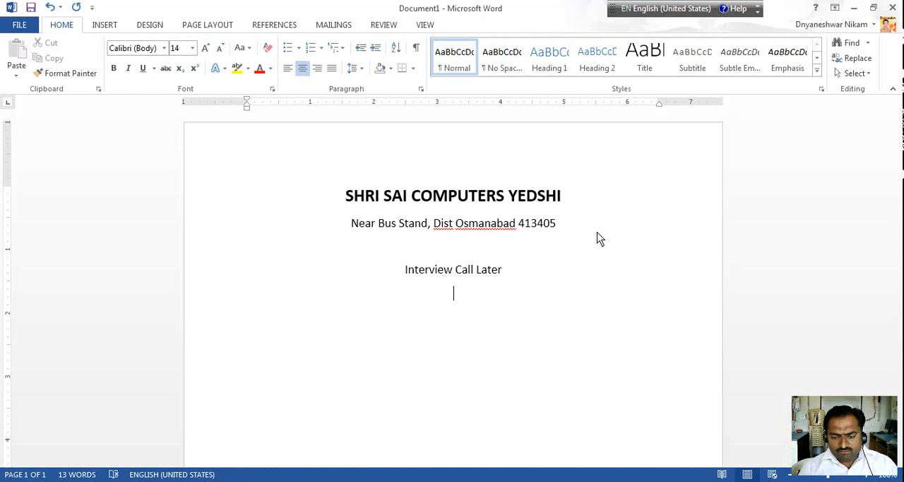
Add a left-aligned "To," line below the title and start a new paragraph under it
{"action": "key", "text": "ctrl+l"}
{"action": "type", "text": "To,"}
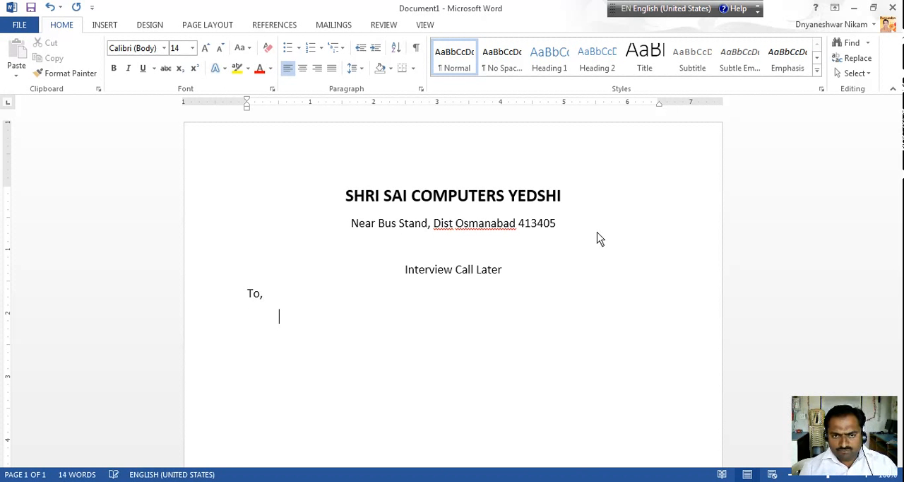
{"action": "key", "text": "Return"}
Begin the letter body with an indented line reading "Refer Your application on 24/02/2015"
{"action": "key", "text": "Tab"}
{"action": "type", "text": "Re"}
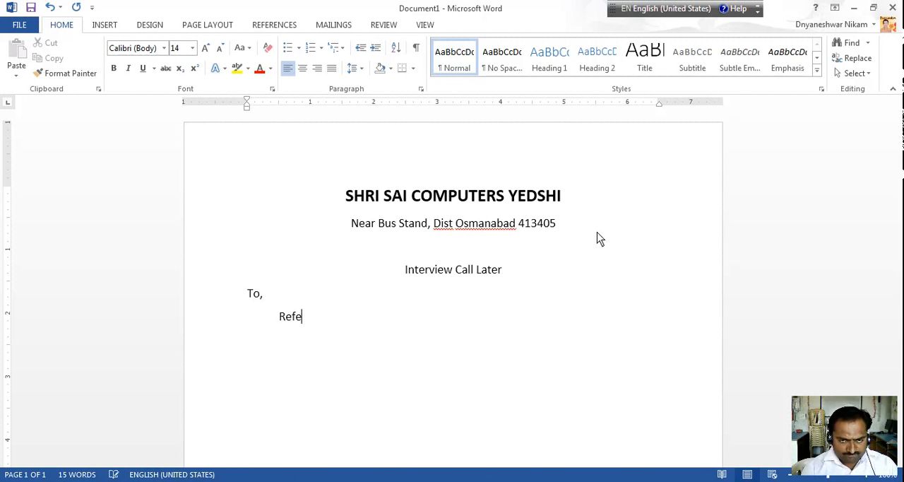
{"action": "type", "text": "fer Y"}
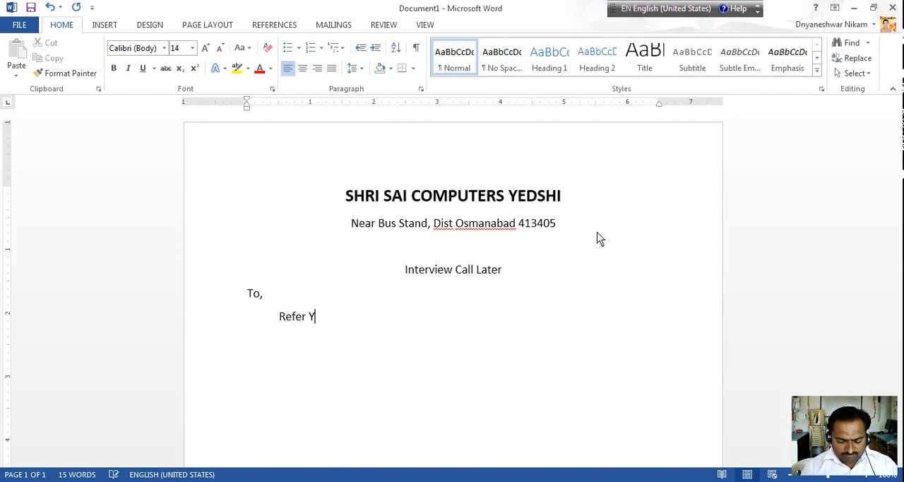
{"action": "type", "text": "our ap"}
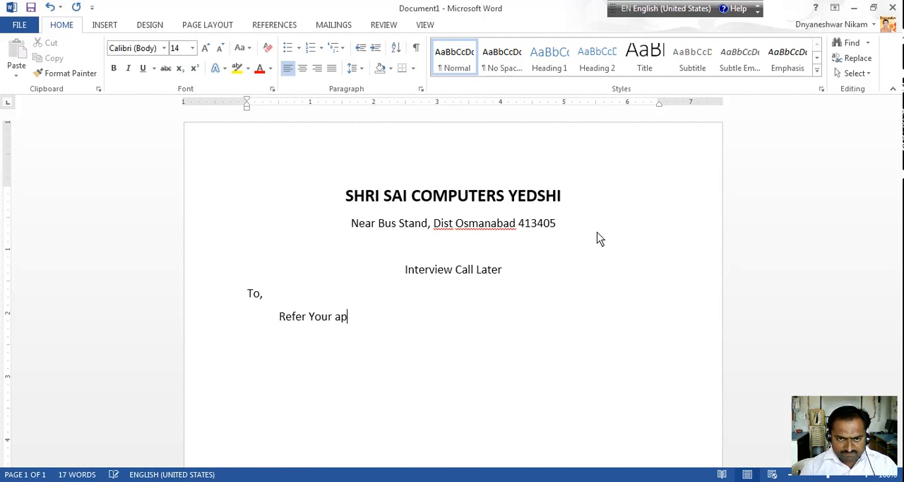
{"action": "type", "text": "plicatio"}
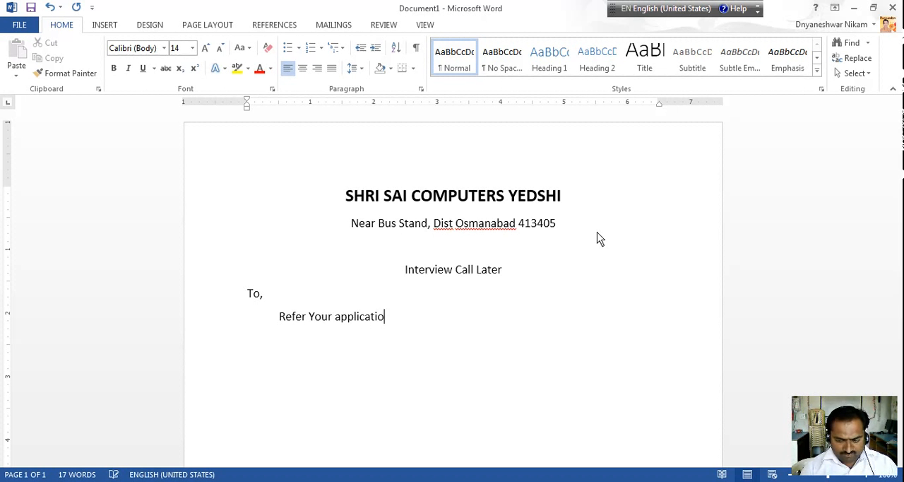
{"action": "type", "text": "n on "}
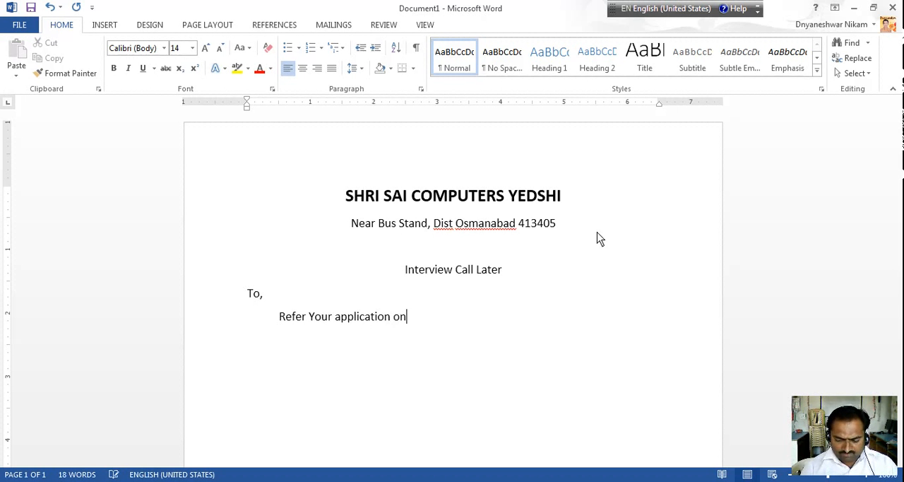
{"action": "type", "text": "24/0"}
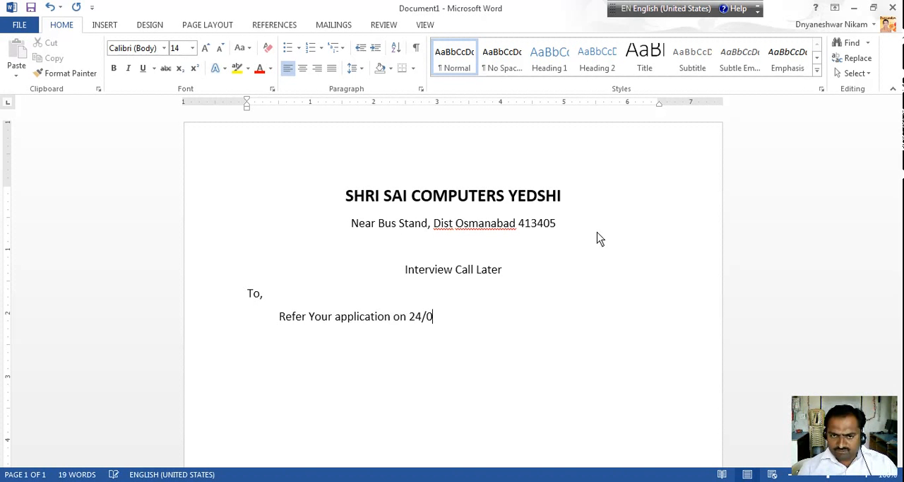
{"action": "type", "text": "2/200"}
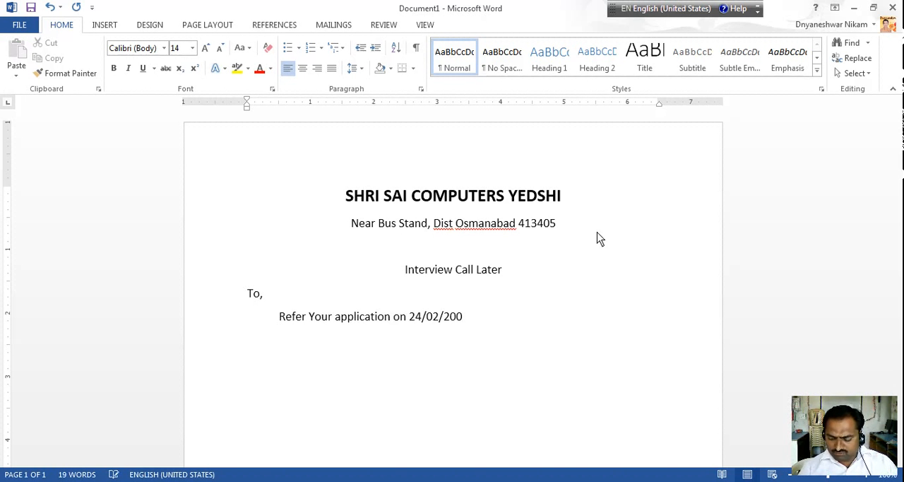
{"action": "key", "text": "BackSpace"}
{"action": "type", "text": "15"}
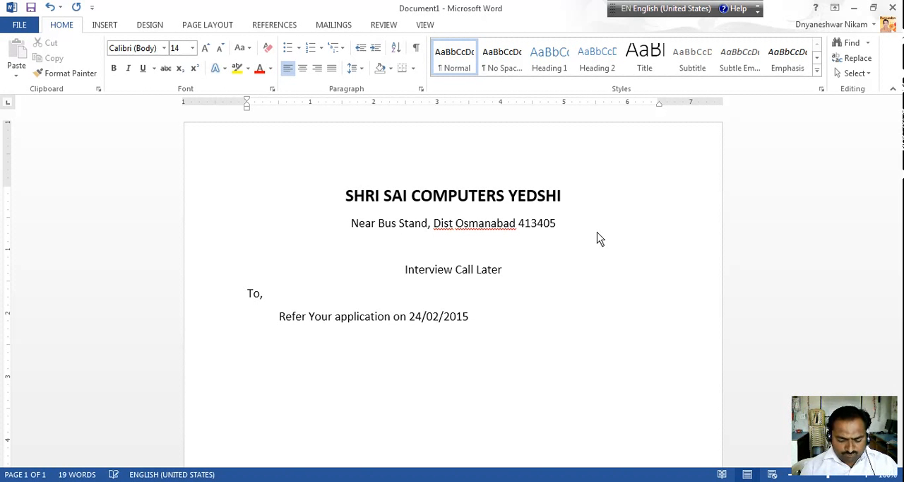
{"action": "type", "text": " for the "}
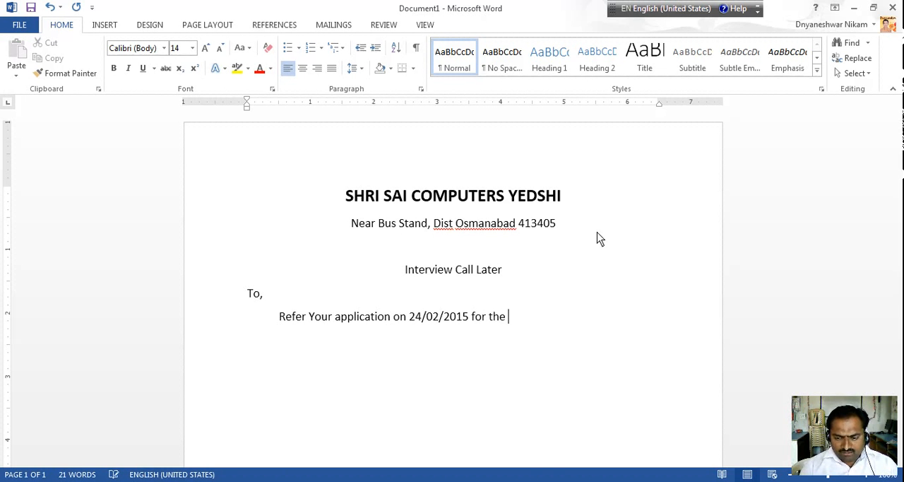
{"action": "type", "text": "post o"}
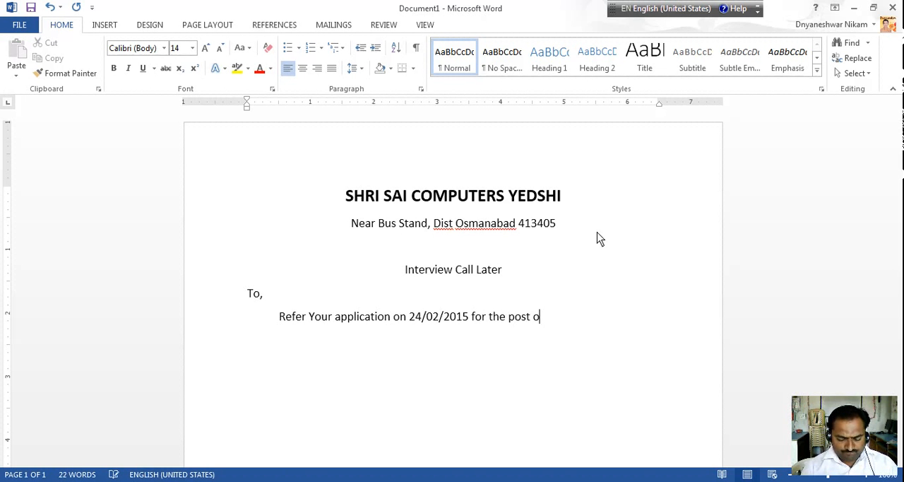
{"action": "type", "text": "f \"Center"}
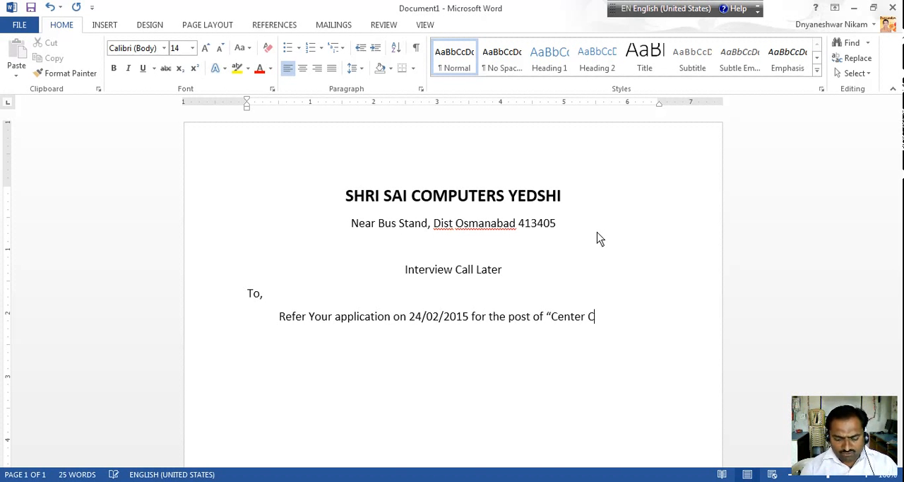
{"action": "type", "text": " Coord"}
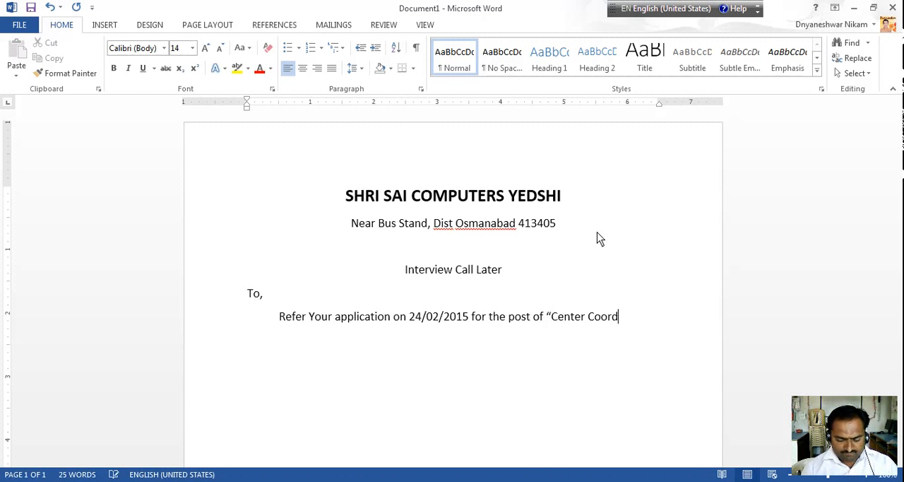
{"action": "type", "text": "inator"}
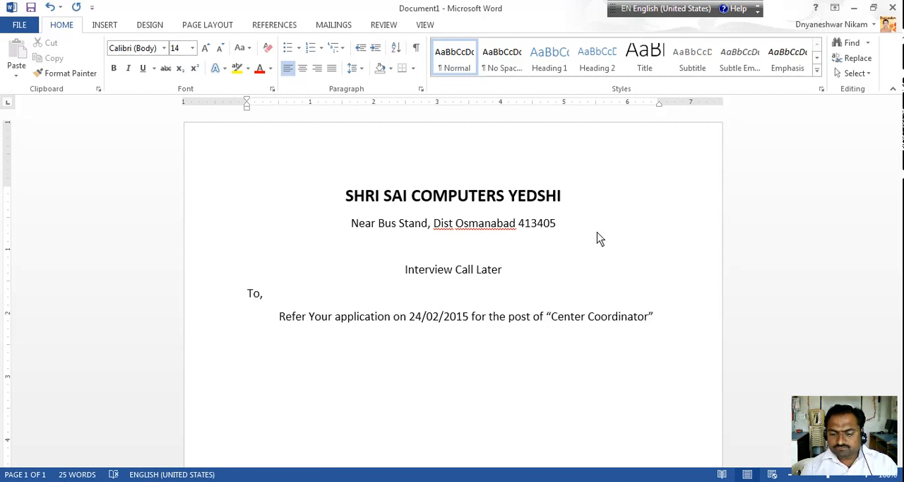
{"action": "type", "text": "”"}
Continue the body text on the line below with "Please attend interview"
{"action": "key", "text": "Return"}
{"action": "type", "text": "Please"}
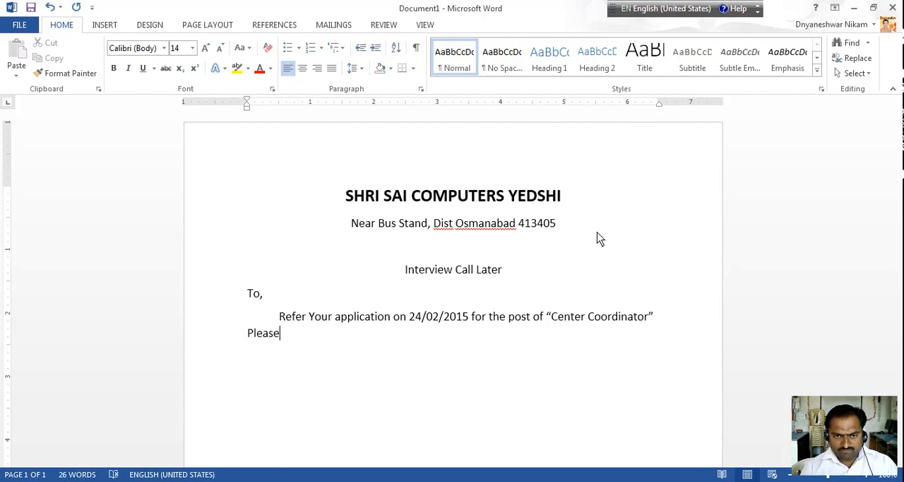
{"action": "type", "text": " ante"}
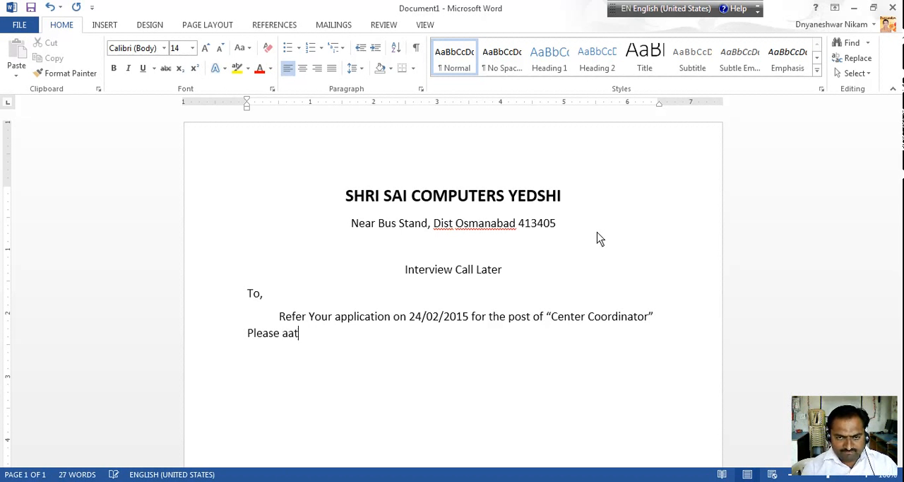
{"action": "key", "text": "BackSpace"}
{"action": "key", "text": "BackSpace"}
{"action": "key", "text": "BackSpace"}
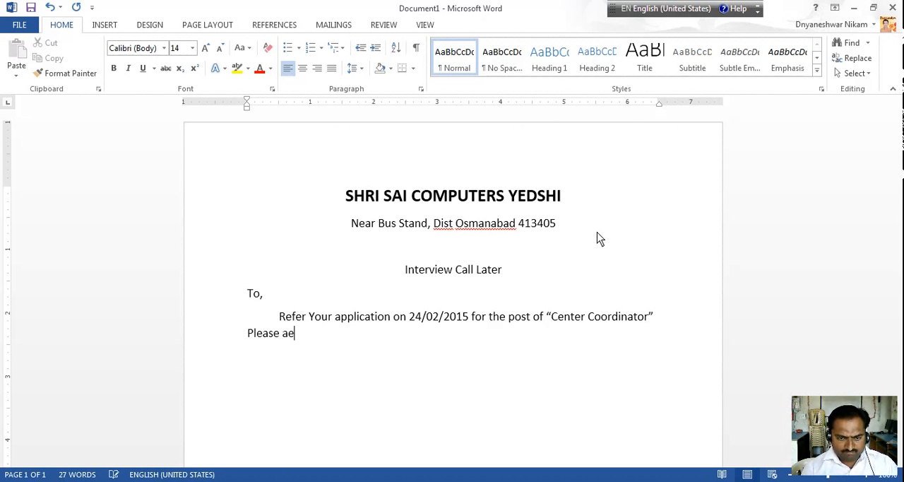
{"action": "type", "text": "ttend "}
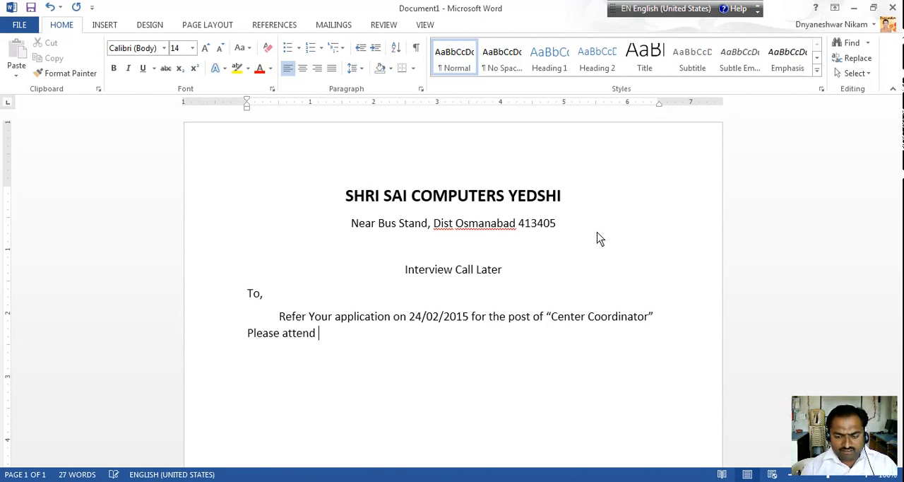
{"action": "type", "text": "inte"}
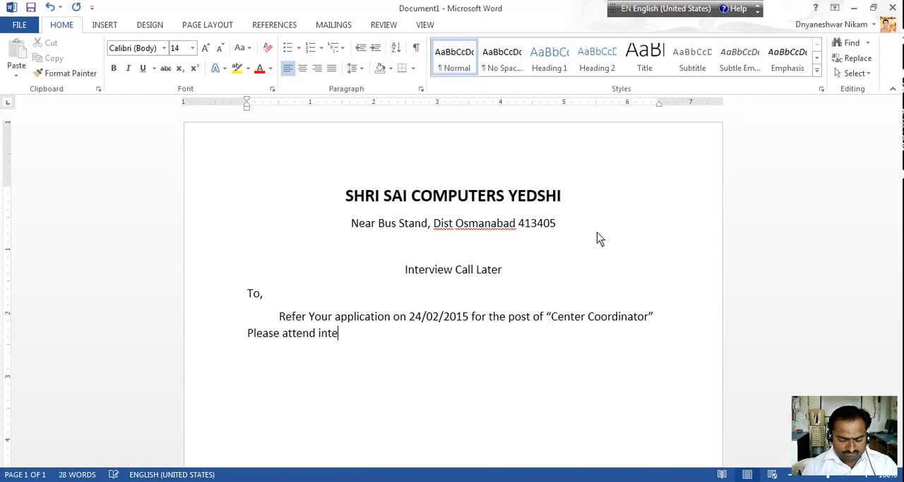
{"action": "type", "text": "rviwe"}
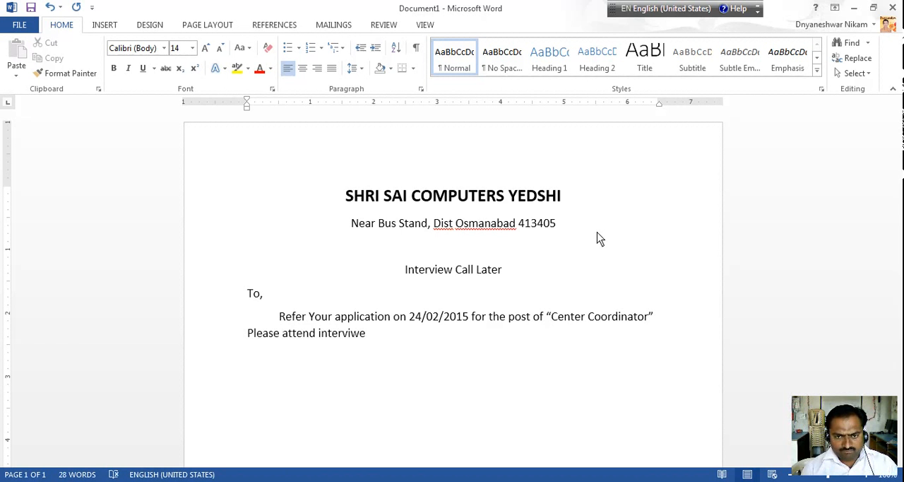
{"action": "key", "text": "BackSpace"}
{"action": "key", "text": "BackSpace"}
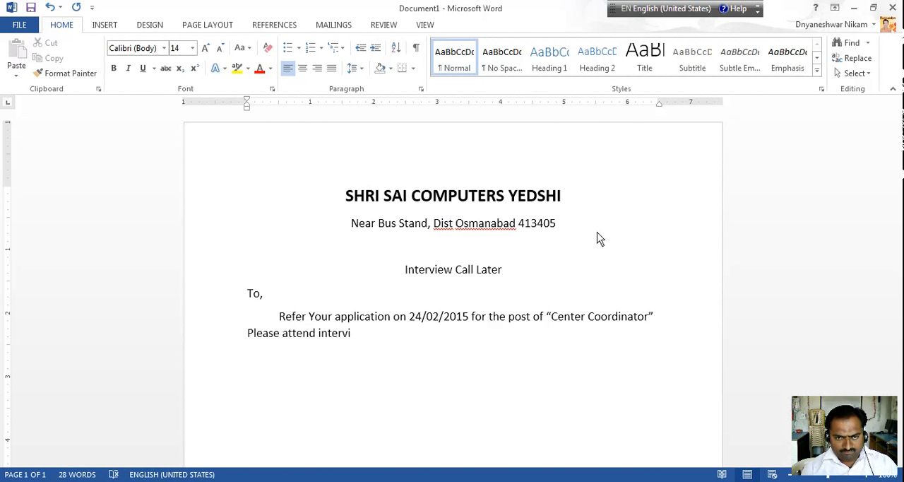
{"action": "type", "text": "ew "}
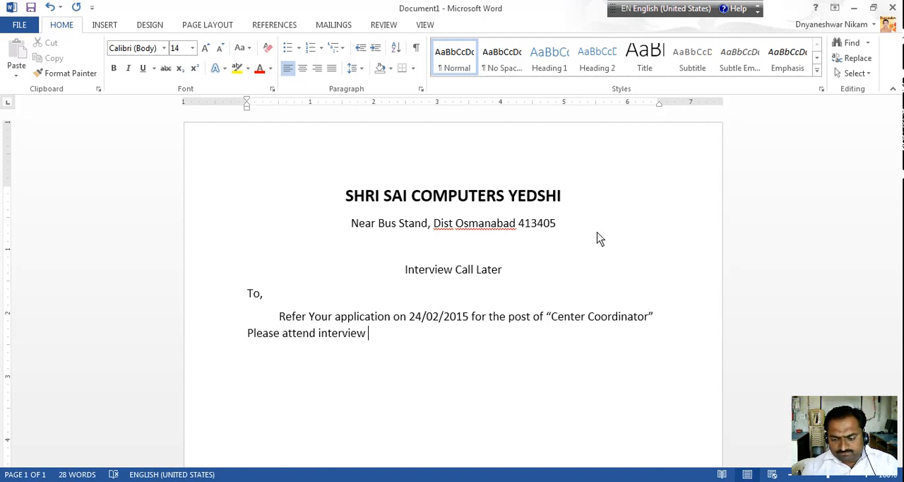
{"action": "type", "text": "detai"}
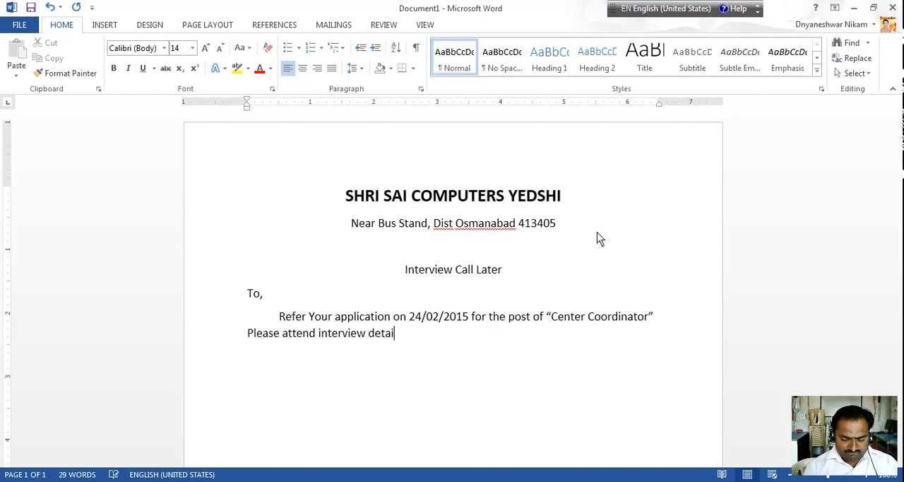
{"action": "type", "text": "ls as"}
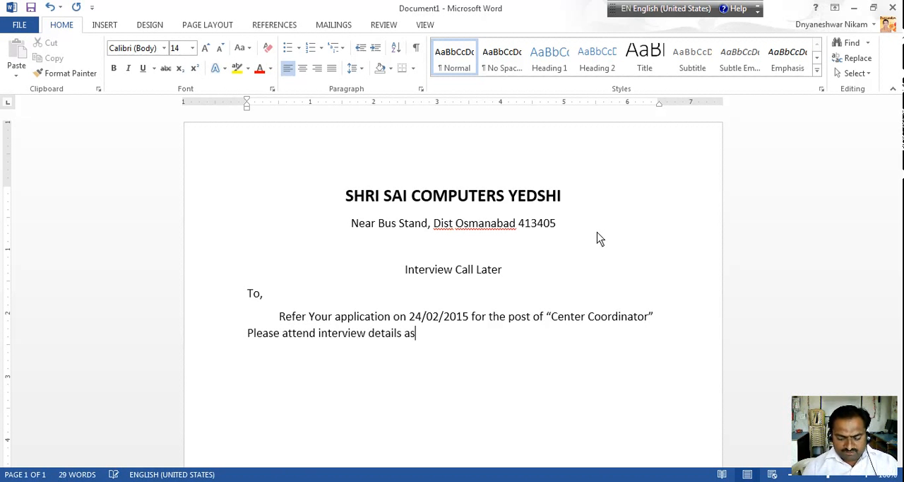
{"action": "type", "text": " per given b"}
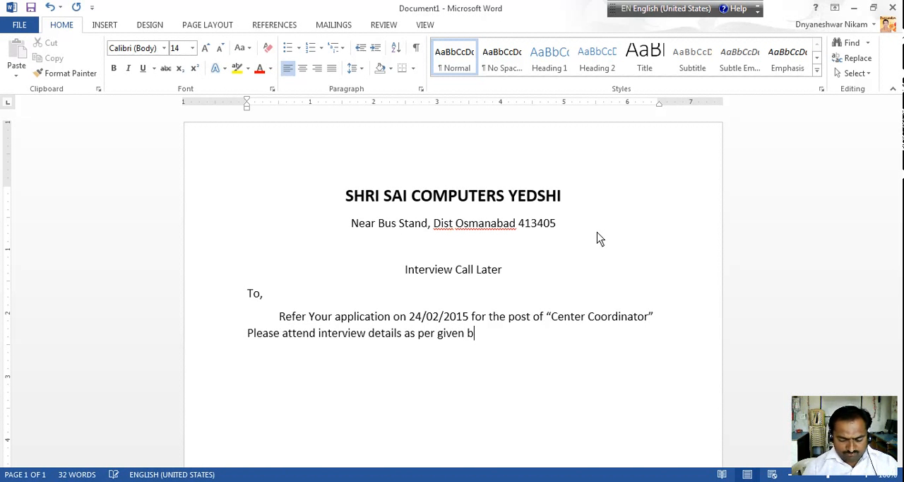
{"action": "type", "text": "ello"}
Complete the interview sentence with "details as per given bellow." and start a new paragraph
{"action": "type", "text": "w"}
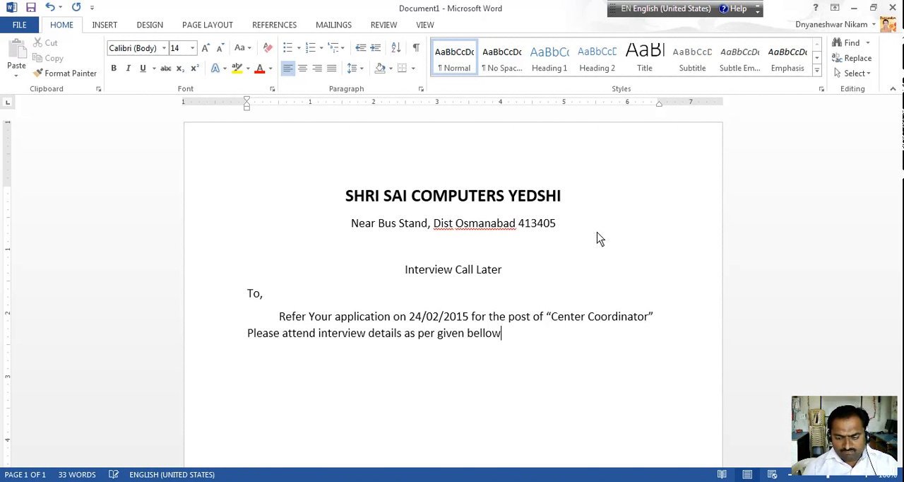
{"action": "type", "text": "."}
{"action": "key", "text": "Return"}
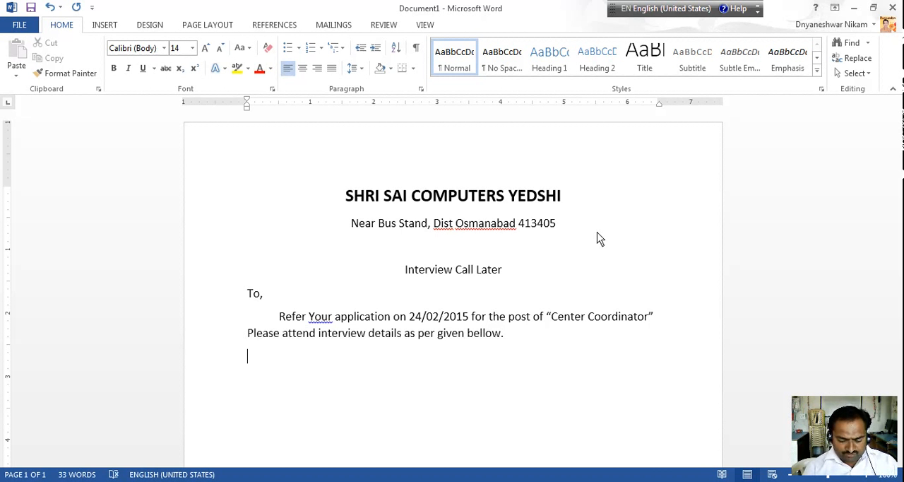
Add the interview date line "Date : - 03/03/2015" below the body paragraph
{"action": "type", "text": "Date :"}
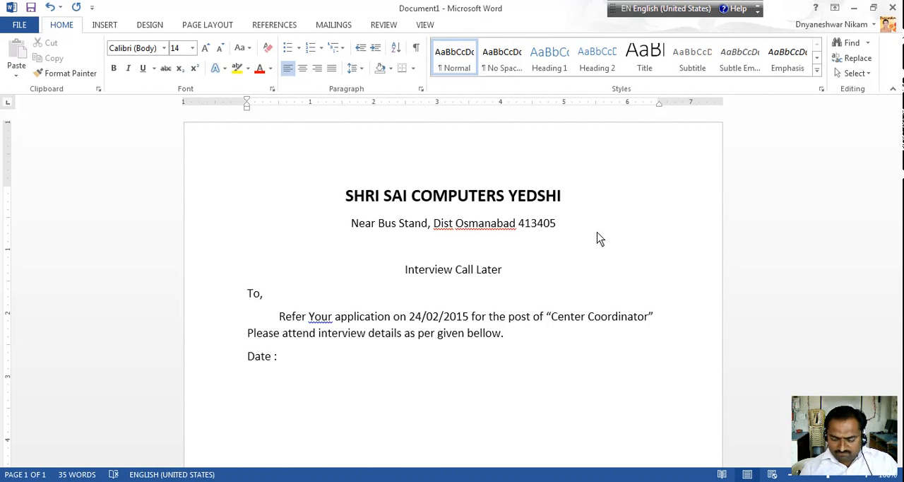
{"action": "type", "text": " - 0"}
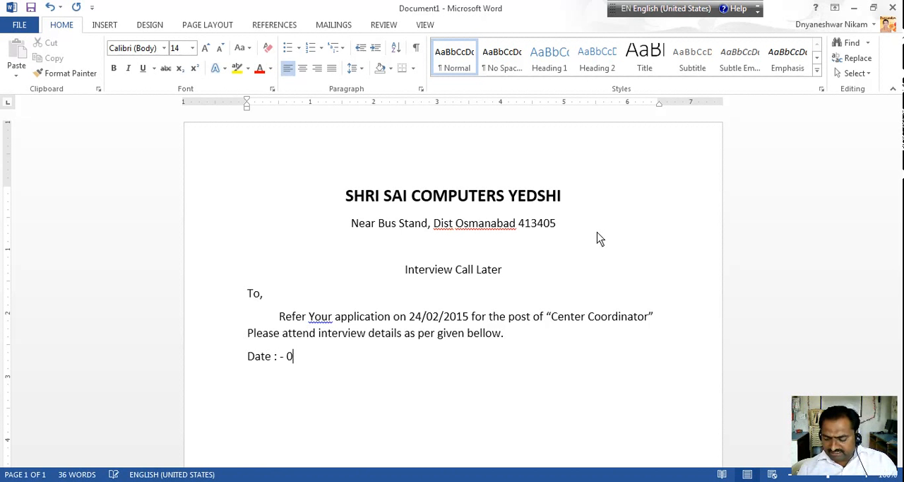
{"action": "type", "text": "3/03/2015"}
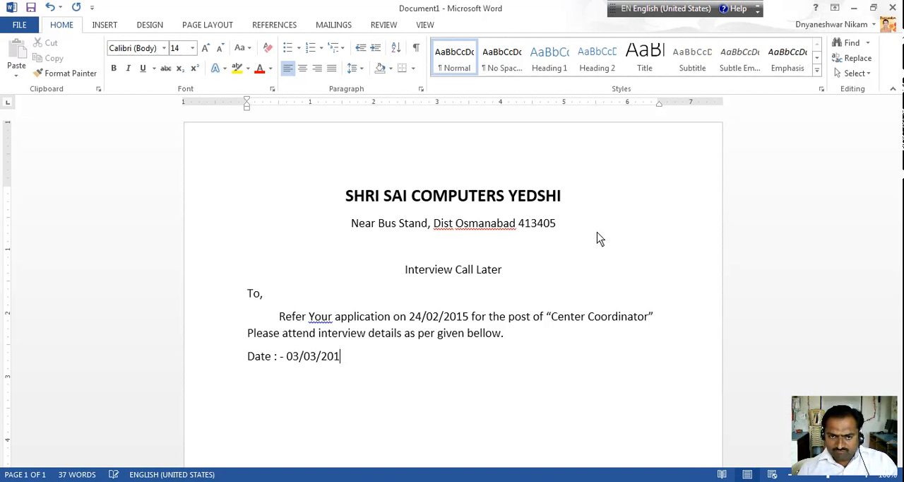
{"action": "key", "text": "Return"}
Add the line "Time : 11:00 PM" below the date and start another line under it
{"action": "type", "text": "Ti"}
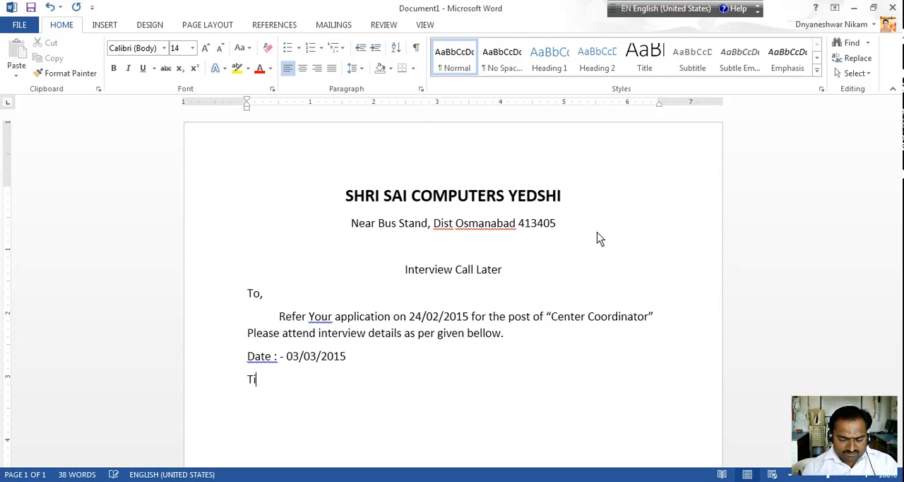
{"action": "type", "text": "me : "}
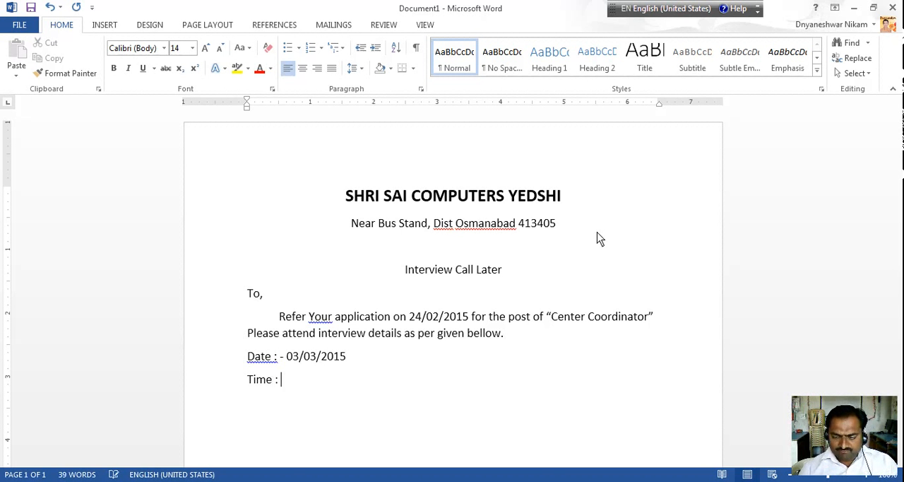
{"action": "type", "text": "11:"}
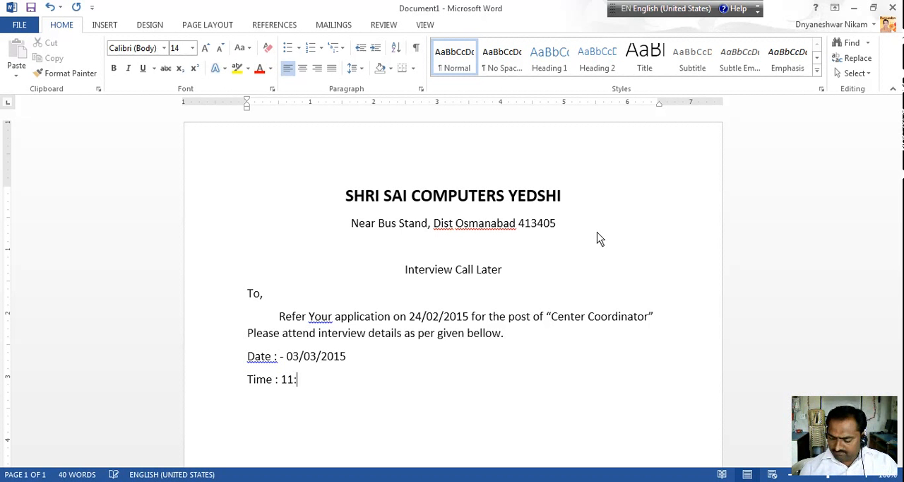
{"action": "type", "text": "00 PM"}
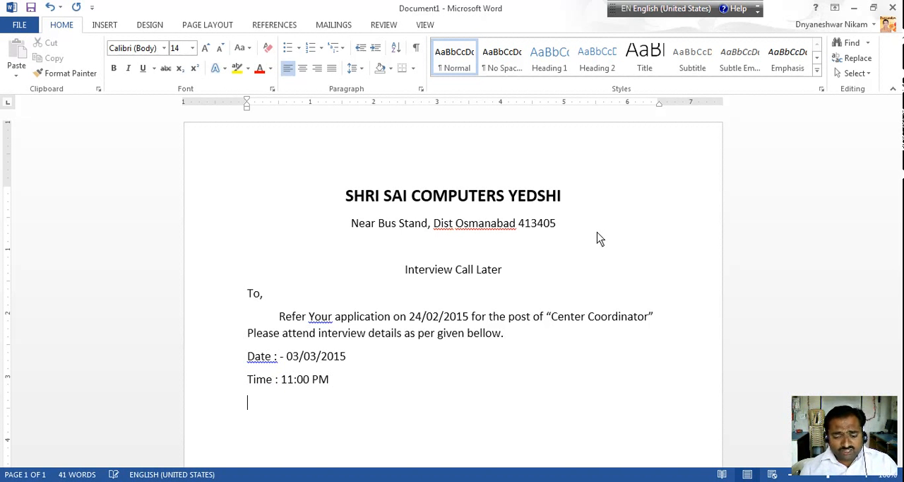
{"action": "type", "text": " Ven"}
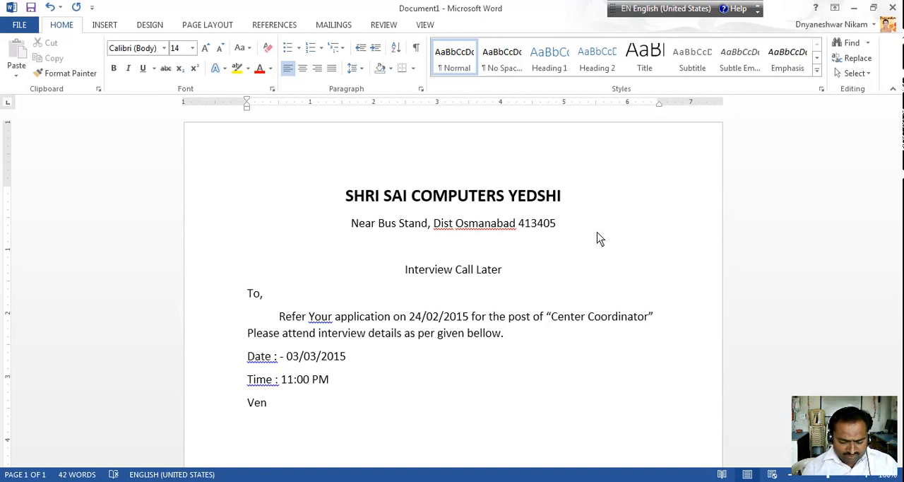
{"action": "type", "text": "ue : "}
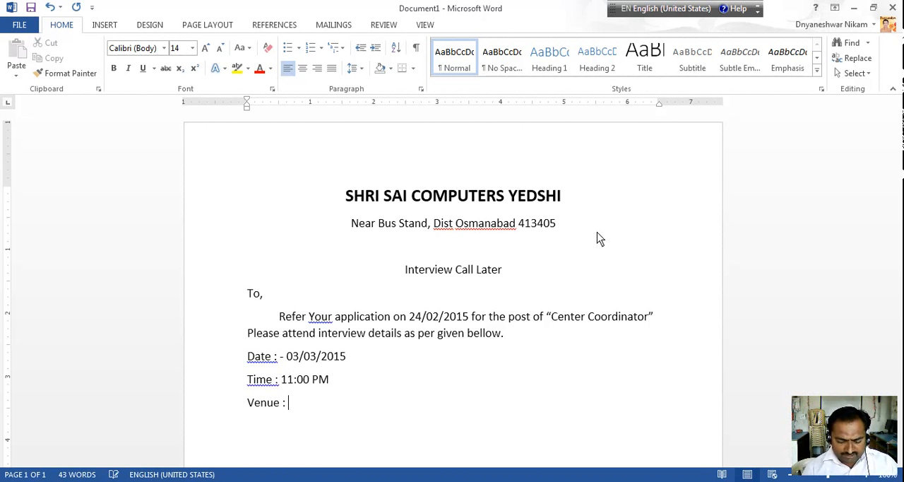
{"action": "type", "text": "Shri Sai C"}
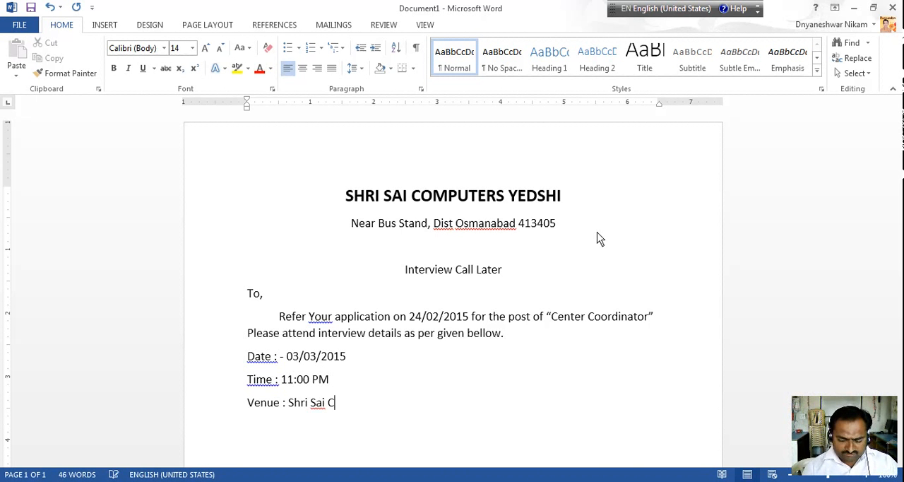
{"action": "type", "text": "omputers"}
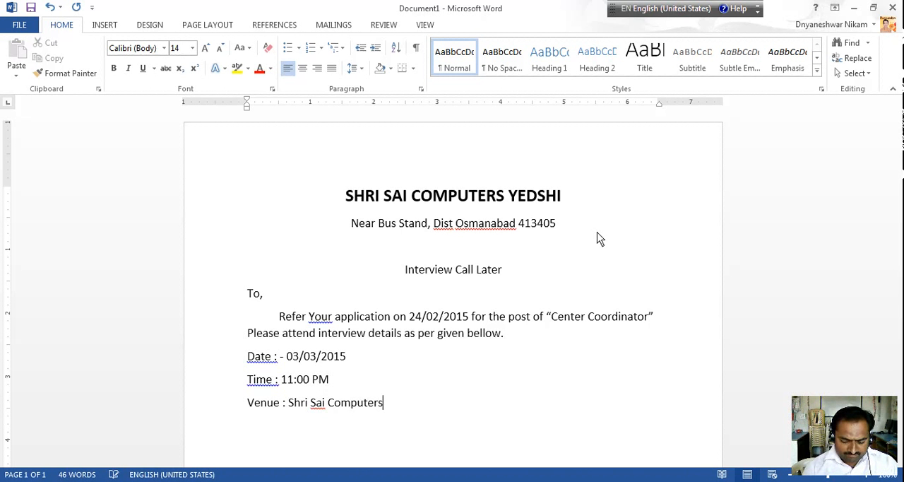
{"action": "type", "text": ", Yedsh"}
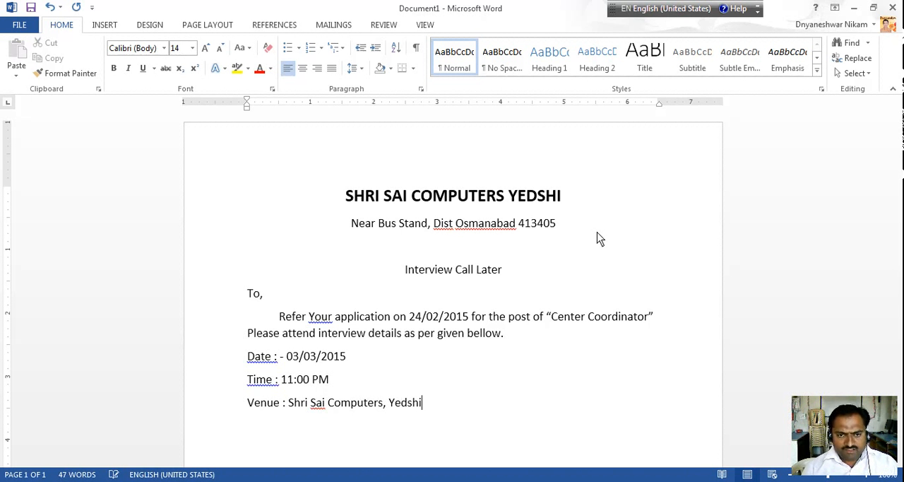
{"action": "type", "text": "i"}
Add the line "Venue : Shri Sai Computers, Yedshi" below the time and start a new paragraph
{"action": "key", "text": "Return"}
Add the line "Please bring your original document for verification." below the venue, followed by an empty line
{"action": "type", "text": "Plea"}
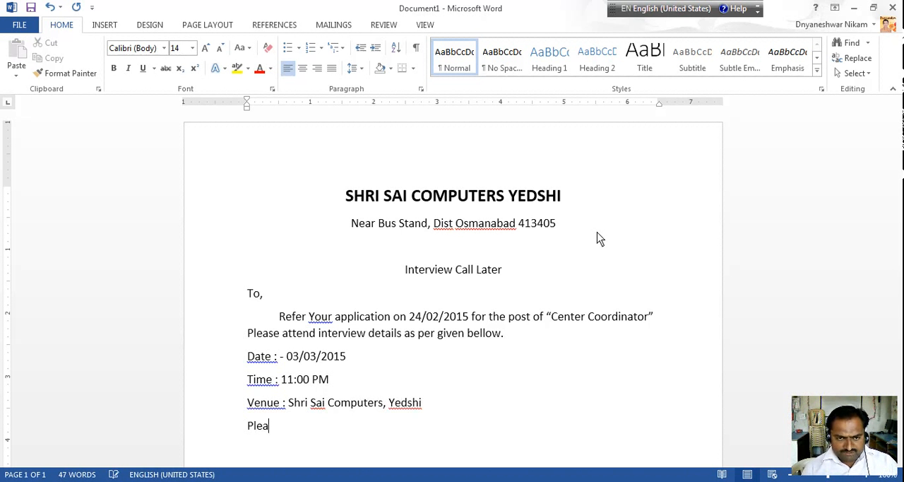
{"action": "type", "text": "se br"}
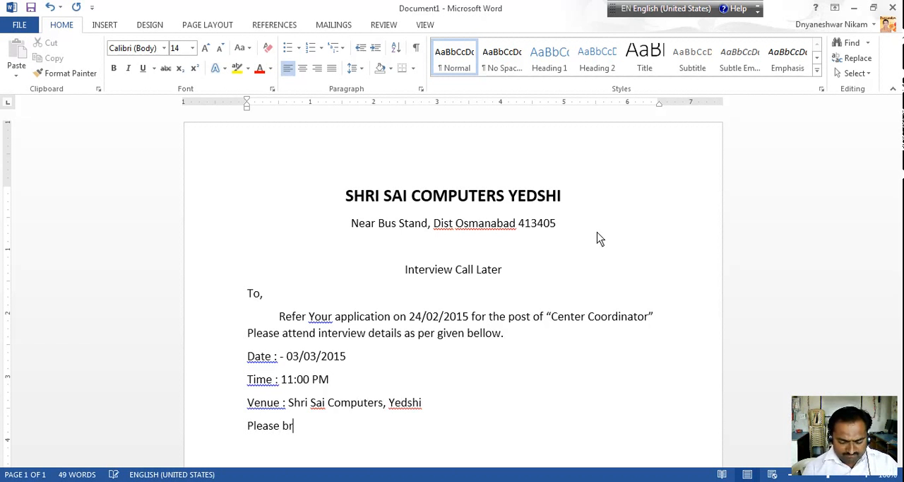
{"action": "type", "text": "ing y"}
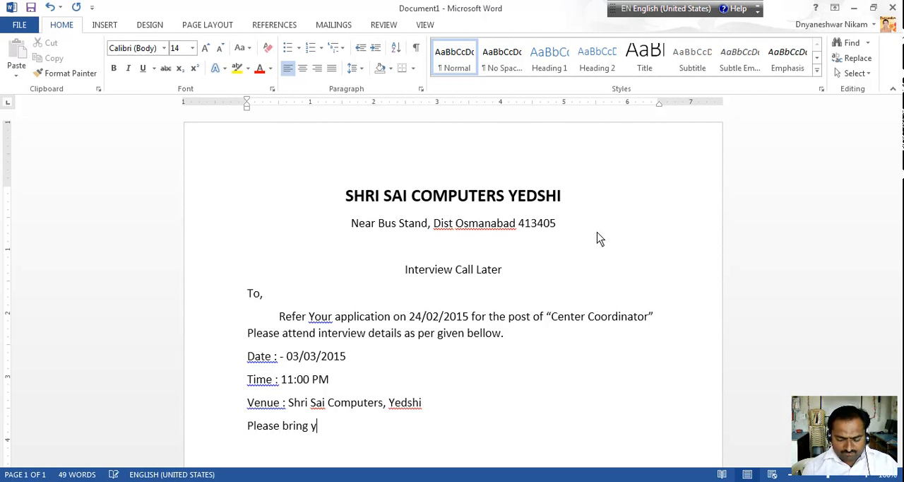
{"action": "type", "text": "our or"}
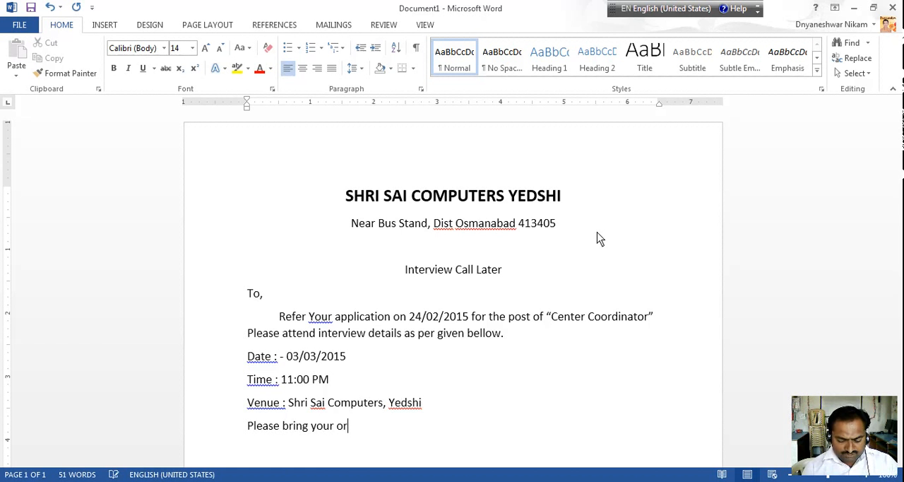
{"action": "type", "text": "iginal "}
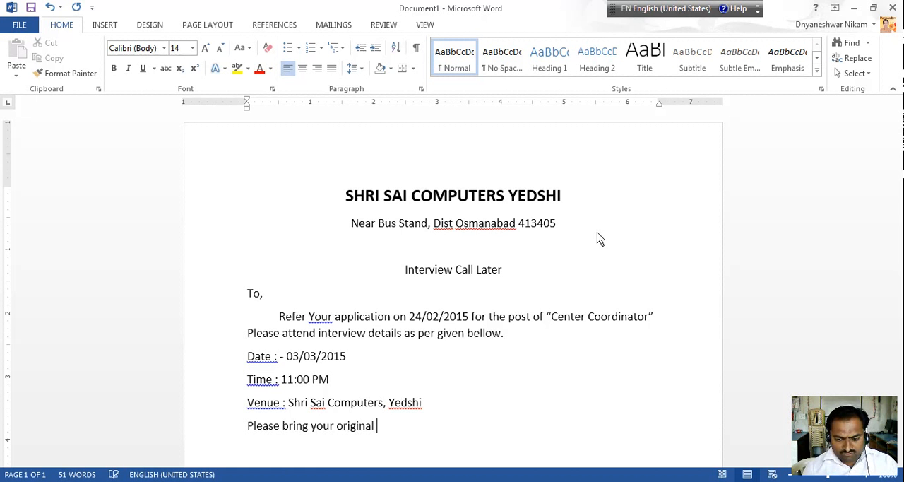
{"action": "type", "text": "document"}
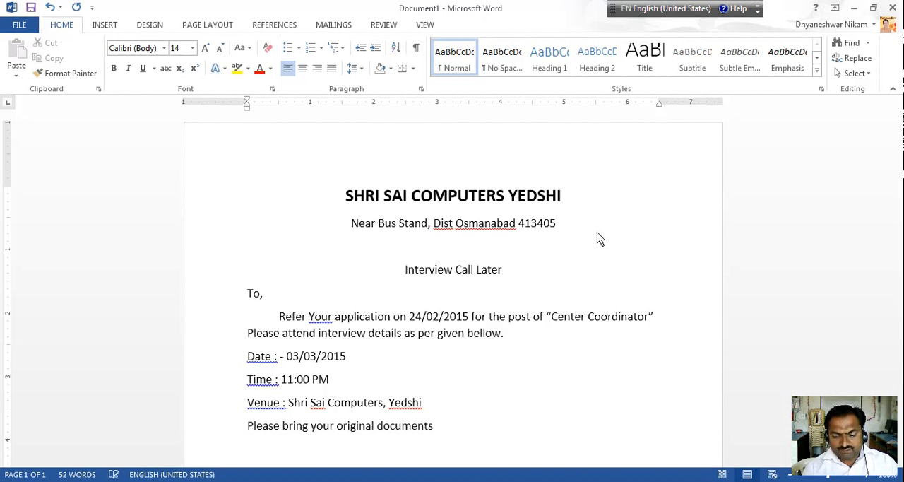
{"action": "type", "text": " for"}
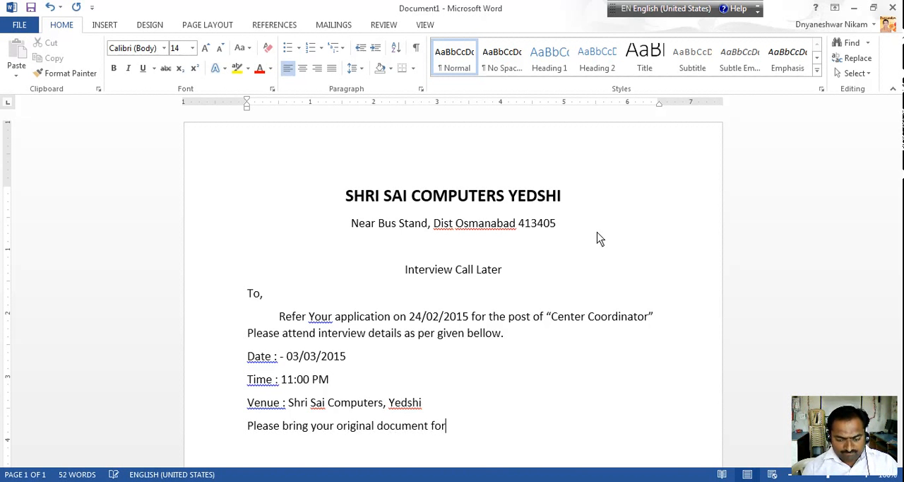
{"action": "type", "text": " verific"}
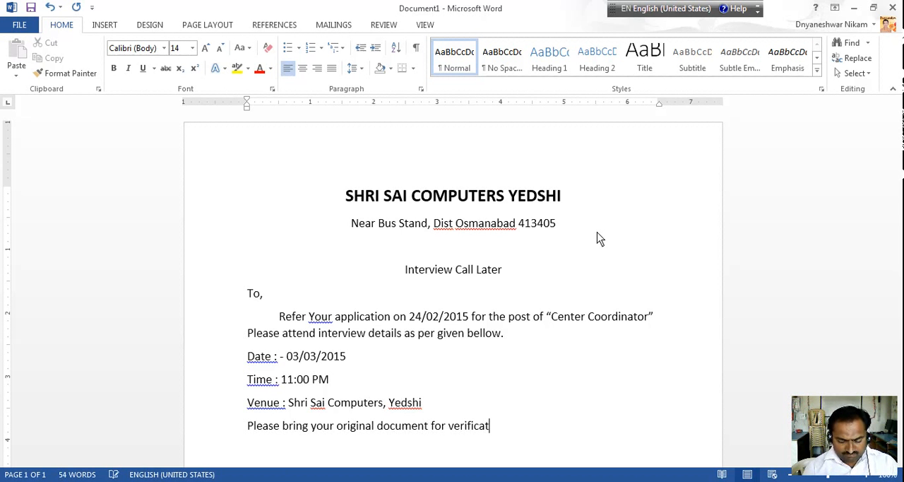
{"action": "type", "text": "at"}
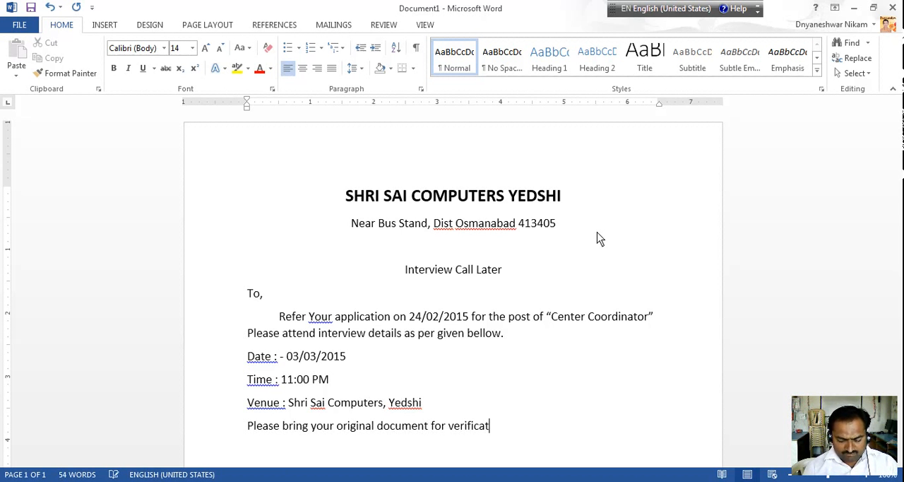
{"action": "type", "text": "ion"}
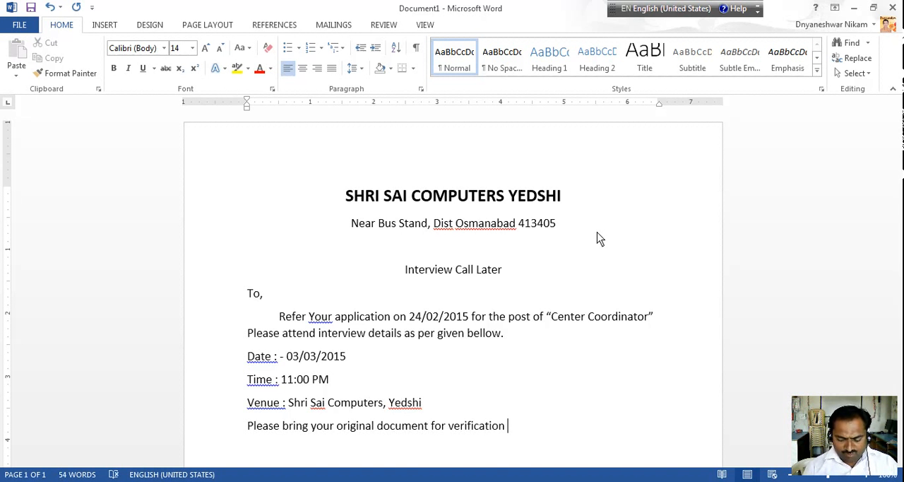
{"action": "key", "text": "BackSpace"}
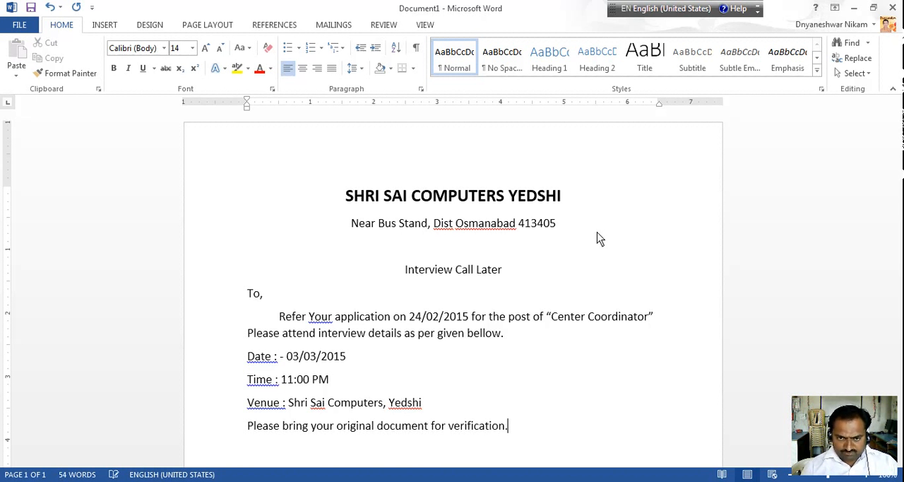
{"action": "key", "text": "Return"}
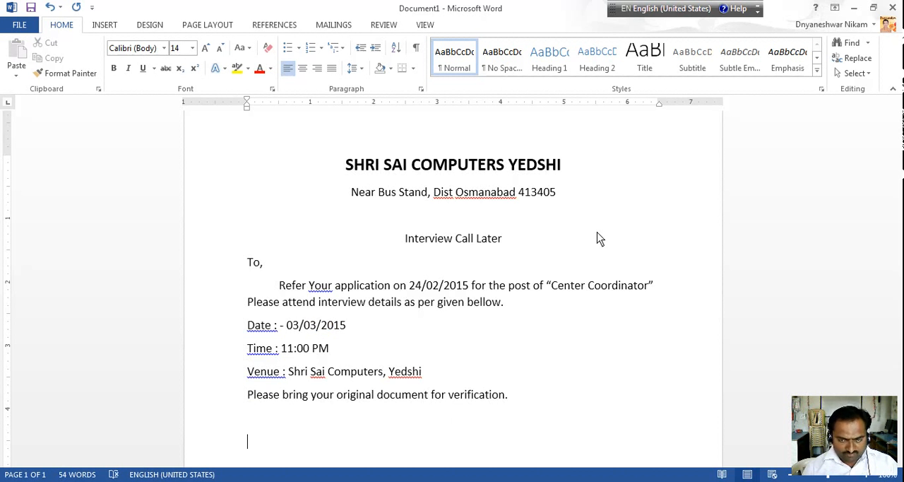
Add an indented closing block with "For" centred above "Center Head" below the verification line
{"action": "type", "text": "For"}
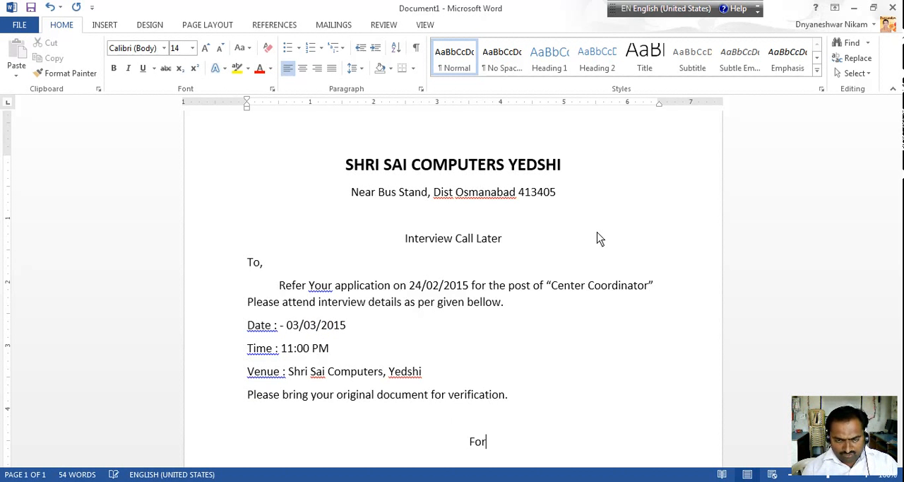
{"action": "key", "text": "Return"}
{"action": "key", "text": "Tab"}
{"action": "key", "text": "Tab"}
{"action": "key", "text": "Tab"}
{"action": "key", "text": "Tab"}
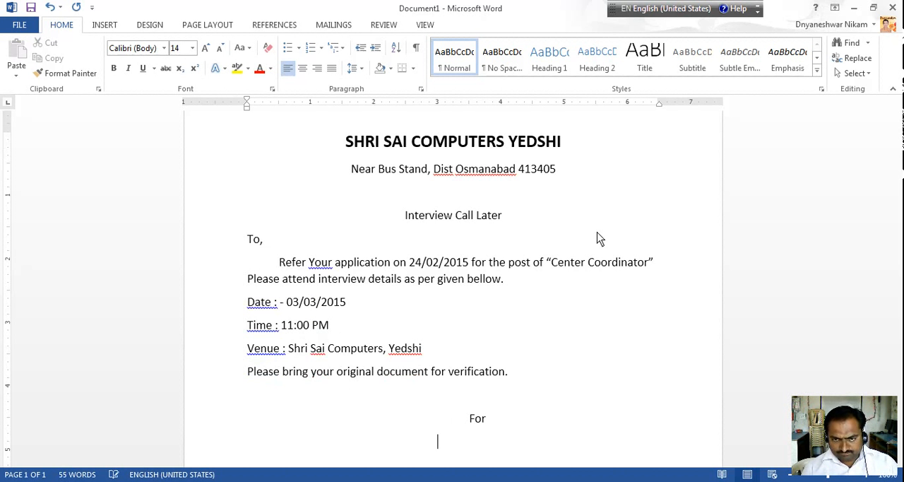
{"action": "type", "text": "Cen"}
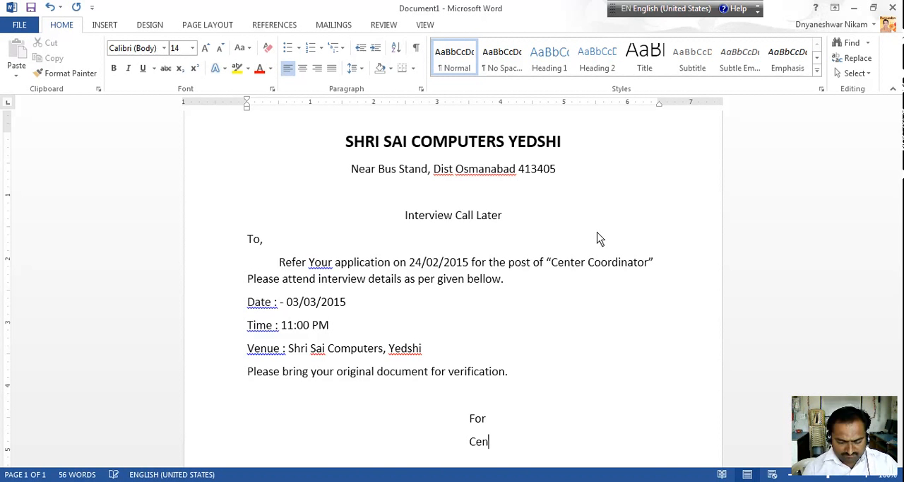
{"action": "type", "text": "ter C"}
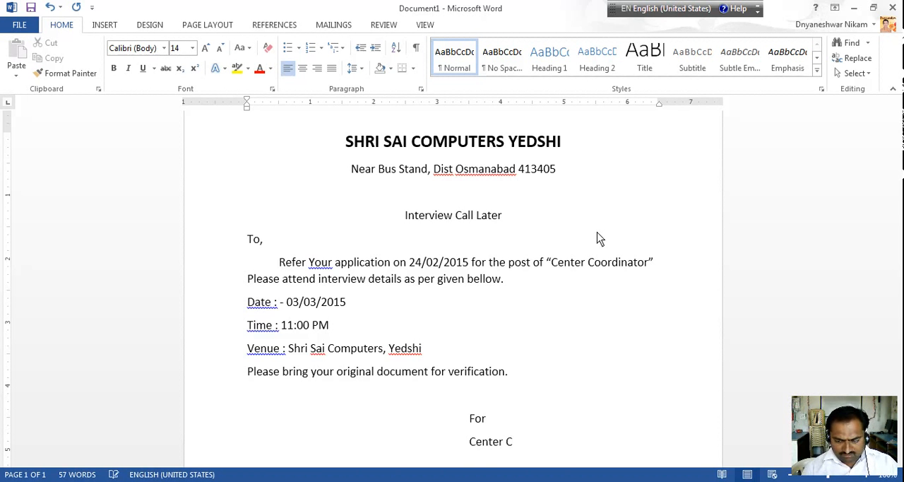
{"action": "key", "text": "BackSpace"}
{"action": "type", "text": "Hear"}
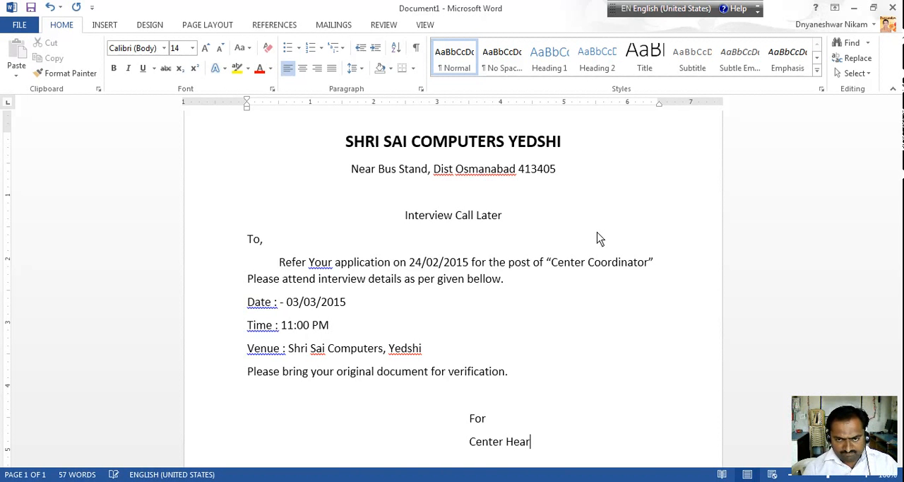
{"action": "key", "text": "BackSpace"}
{"action": "type", "text": "d"}
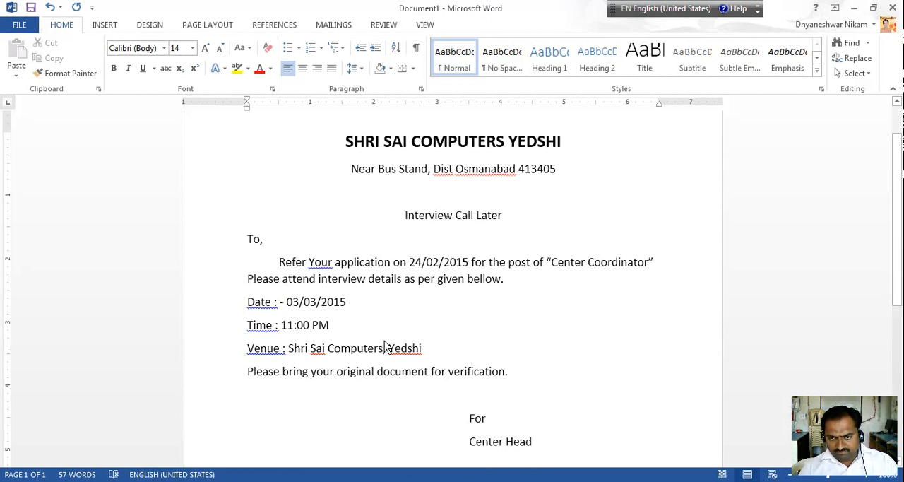
{"action": "left_click", "coordinate": [466, 421]}
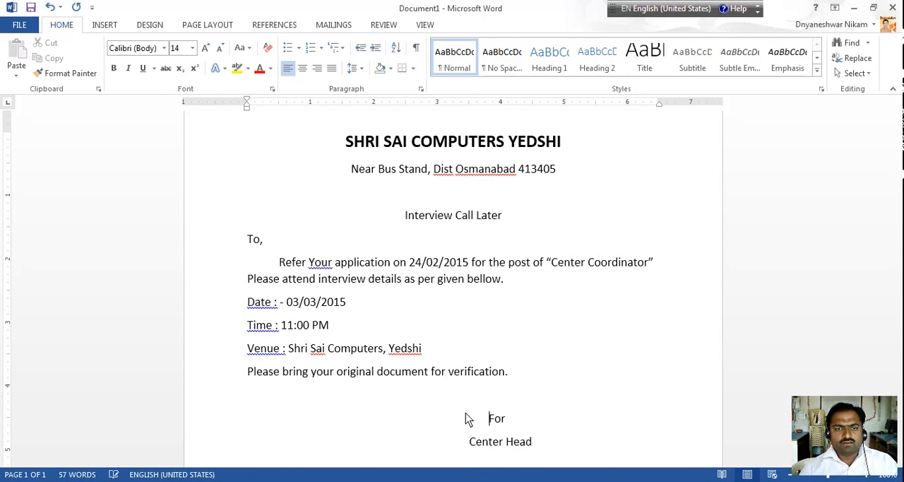
Format the "Interview Call Later" heading as 20 pt, bold and underlined
{"action": "left_click_drag", "start_coordinate": [406, 217], "coordinate": [522, 227]}
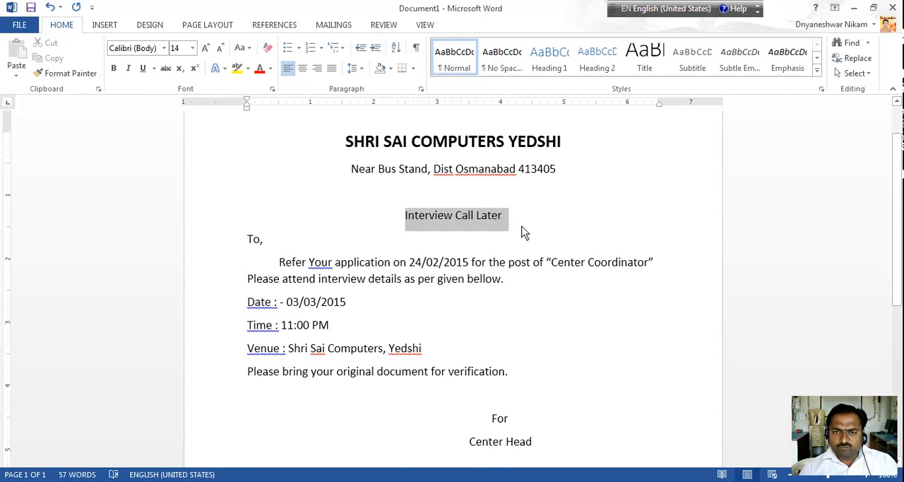
{"action": "left_click", "coordinate": [210, 50]}
{"action": "left_click", "coordinate": [210, 50]}
{"action": "left_click", "coordinate": [210, 50]}
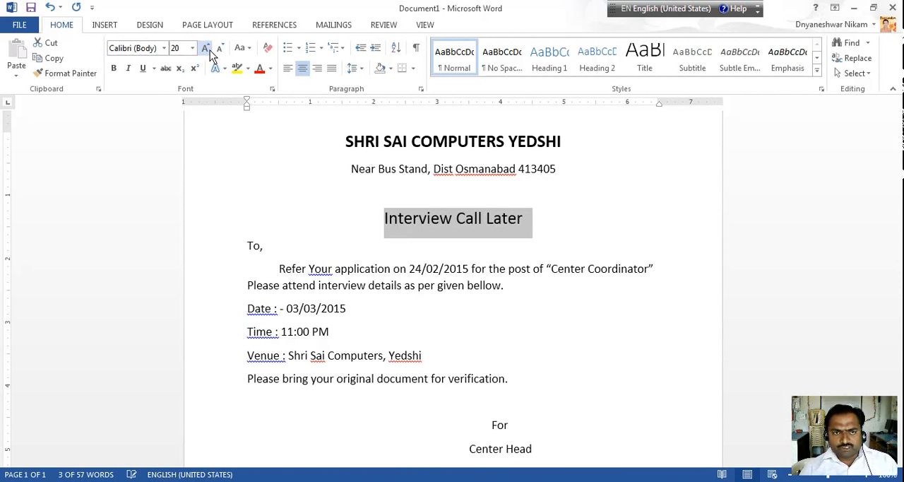
{"action": "left_click", "coordinate": [113, 68]}
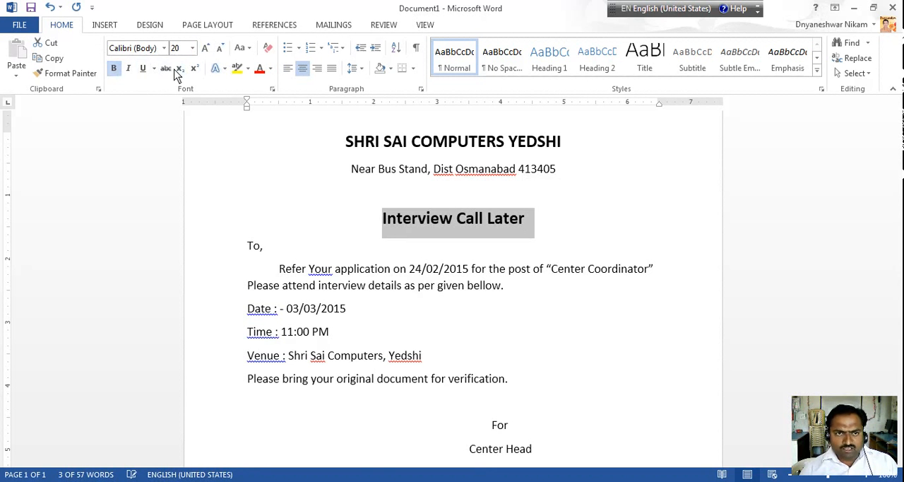
{"action": "left_click", "coordinate": [142, 69]}
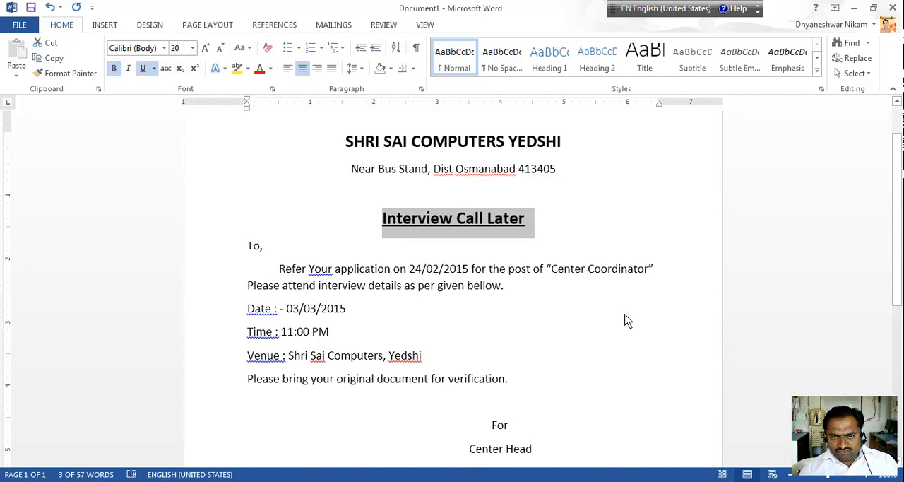
Insert an empty line above the interview date line and another below the venue line
{"action": "left_click", "coordinate": [535, 289]}
{"action": "key", "text": "Return"}
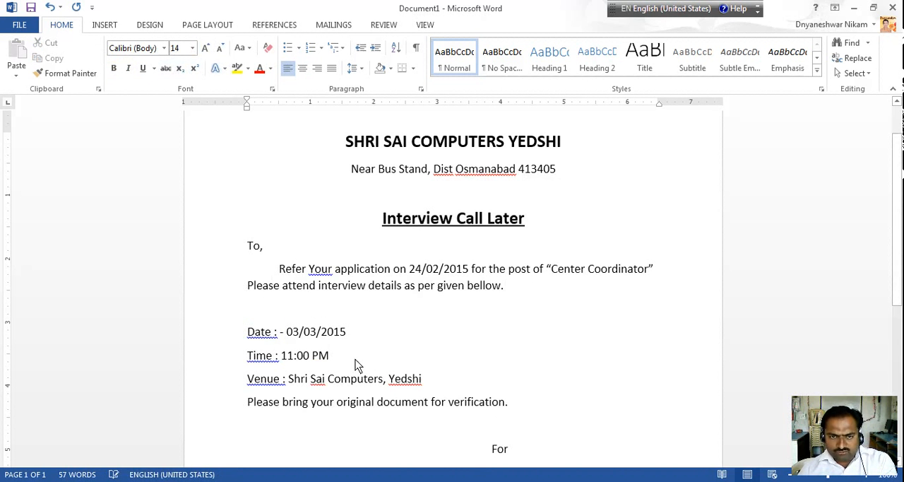
{"action": "left_click", "coordinate": [459, 387]}
{"action": "key", "text": "Return"}
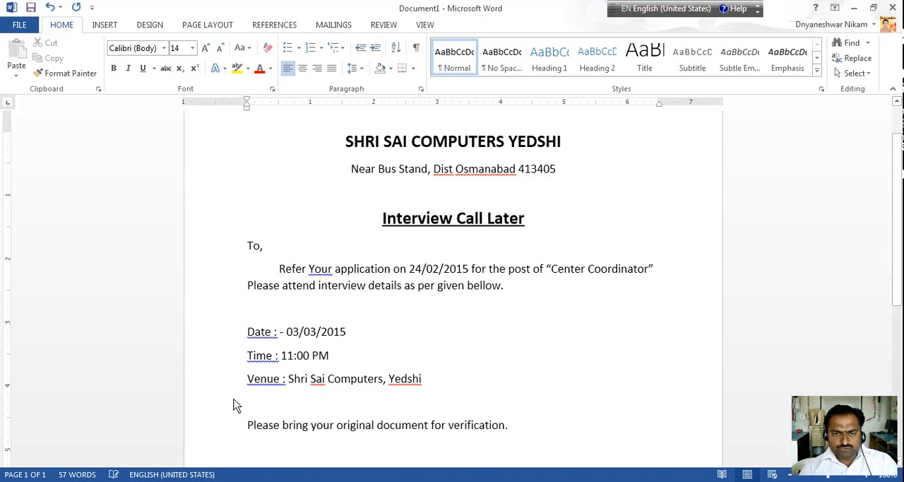
Indent the date, time and venue lines by 1 inch and make them bold
{"action": "left_click_drag", "start_coordinate": [238, 329], "coordinate": [237, 392]}
{"action": "key", "text": "ctrl+m"}
{"action": "key", "text": "ctrl+m"}
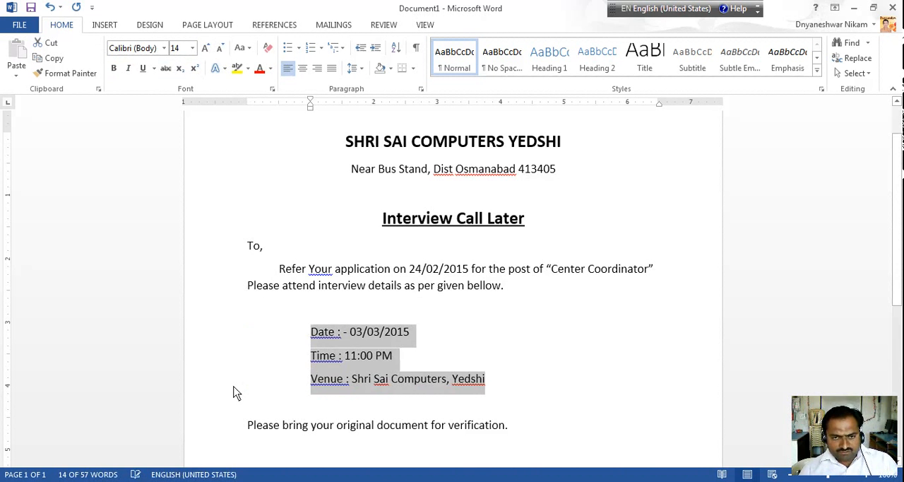
{"action": "key", "text": "ctrl+b"}
{"action": "left_click", "coordinate": [501, 343]}
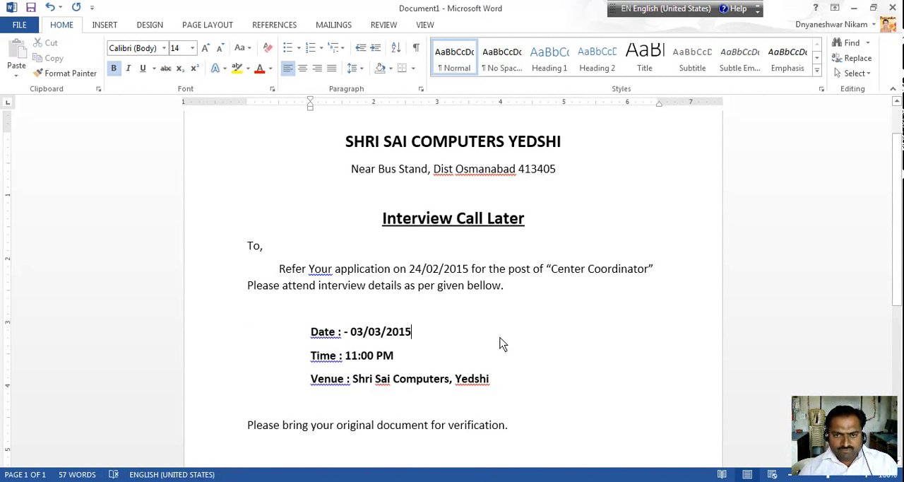
Make the closing lines "For" and "Center Head" bold
{"action": "scroll", "coordinate": [485, 343], "scroll_direction": "down", "scroll_amount": 5}
{"action": "left_click_drag", "start_coordinate": [440, 286], "coordinate": [560, 306]}
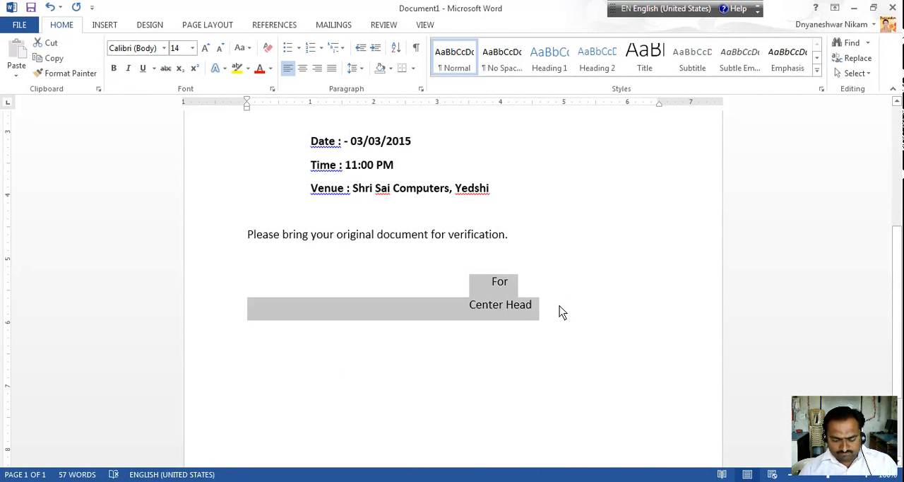
{"action": "key", "text": "ctrl+b"}
{"action": "left_click", "coordinate": [577, 309]}
Change the font color of the "Interview Call Later" heading to the standard red
{"action": "scroll", "coordinate": [576, 308], "scroll_direction": "up", "scroll_amount": 6}
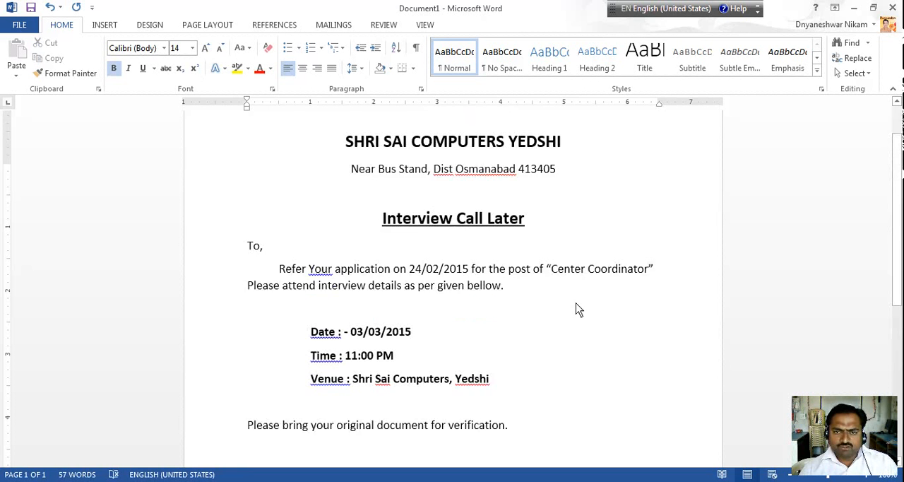
{"action": "left_click_drag", "start_coordinate": [361, 278], "coordinate": [576, 282]}
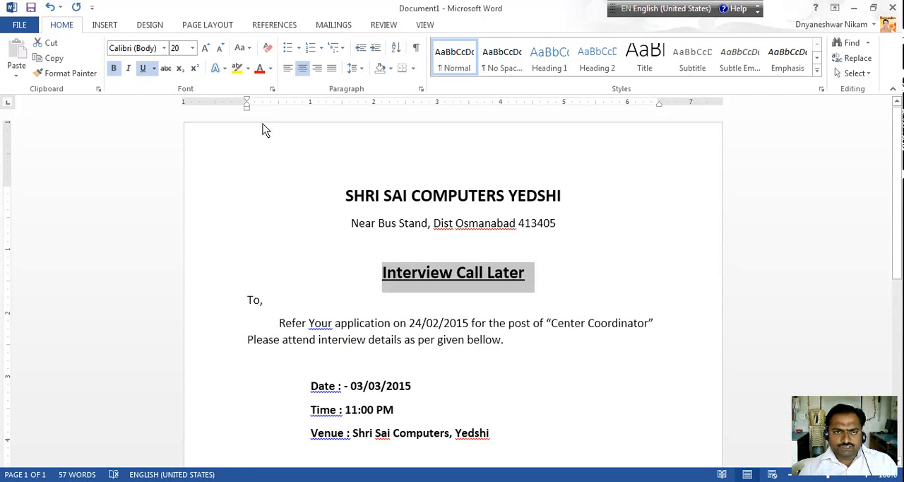
{"action": "left_click", "coordinate": [271, 69]}
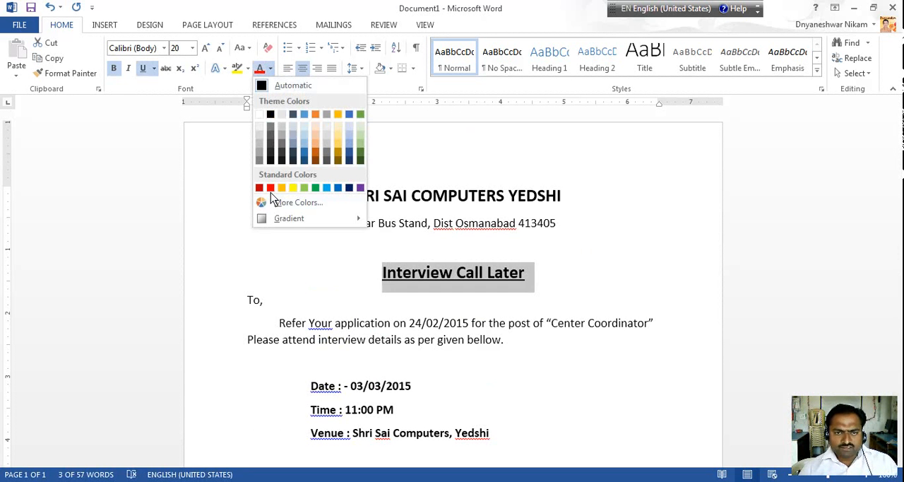
{"action": "left_click", "coordinate": [272, 189]}
{"action": "left_click", "coordinate": [608, 251]}
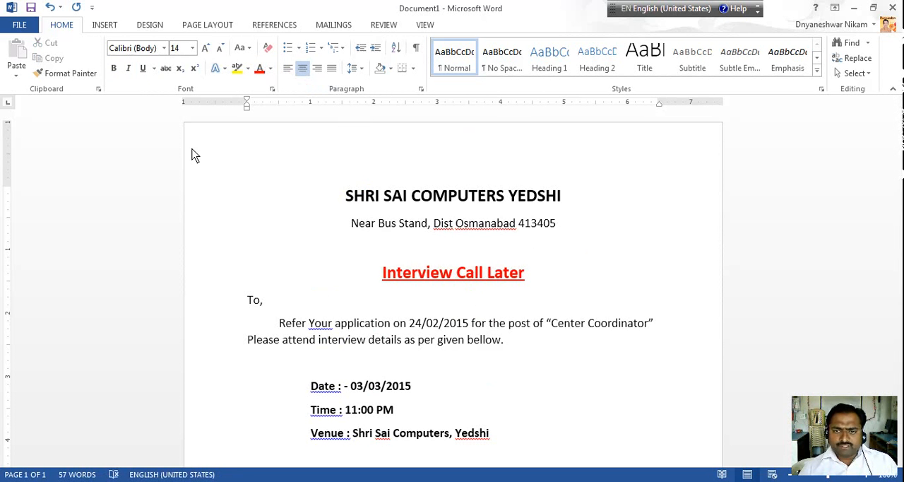
Insert an empty line below the "To," line of the letter
{"action": "scroll", "coordinate": [537, 246], "scroll_direction": "down", "scroll_amount": 3}
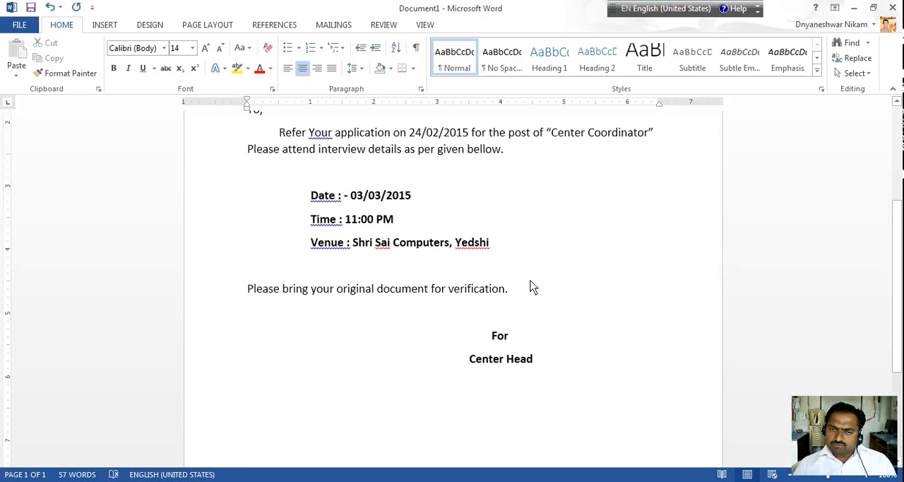
{"action": "scroll", "coordinate": [533, 280], "scroll_direction": "up", "scroll_amount": 3}
{"action": "scroll", "coordinate": [590, 310], "scroll_direction": "up", "scroll_amount": 1}
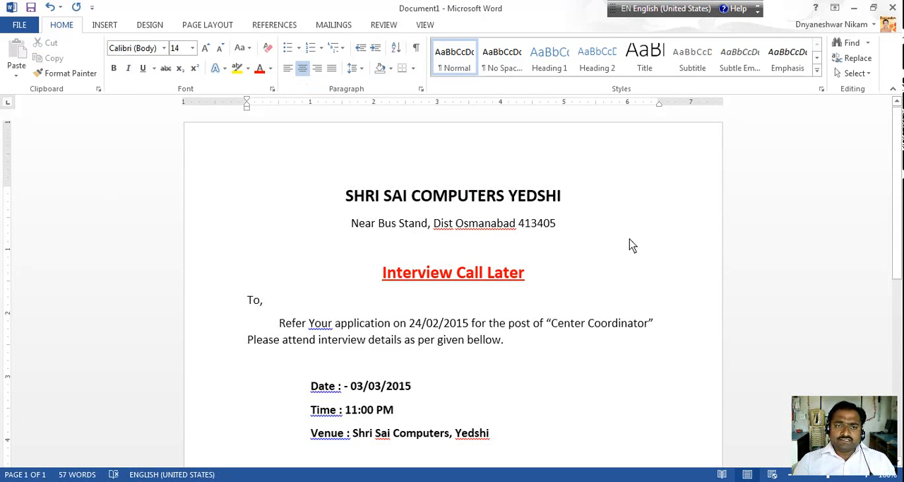
{"action": "left_click", "coordinate": [333, 29]}
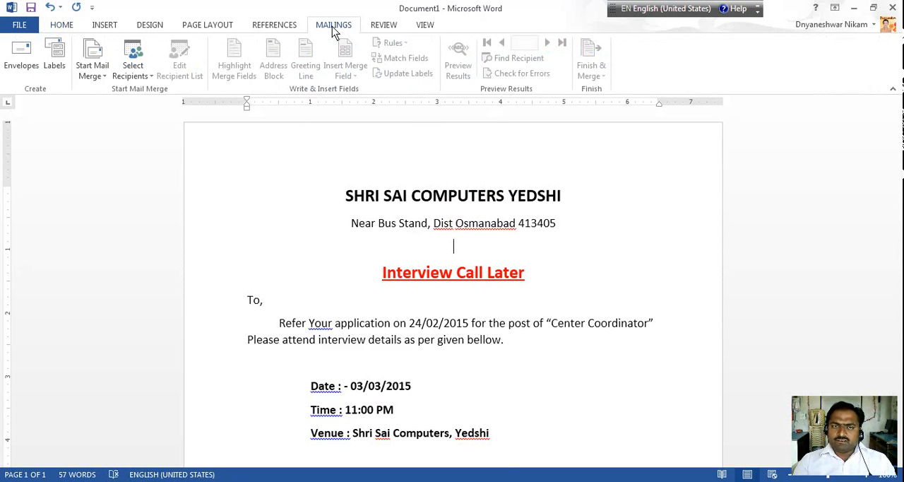
{"action": "left_click", "coordinate": [267, 311]}
{"action": "key", "text": "Return"}
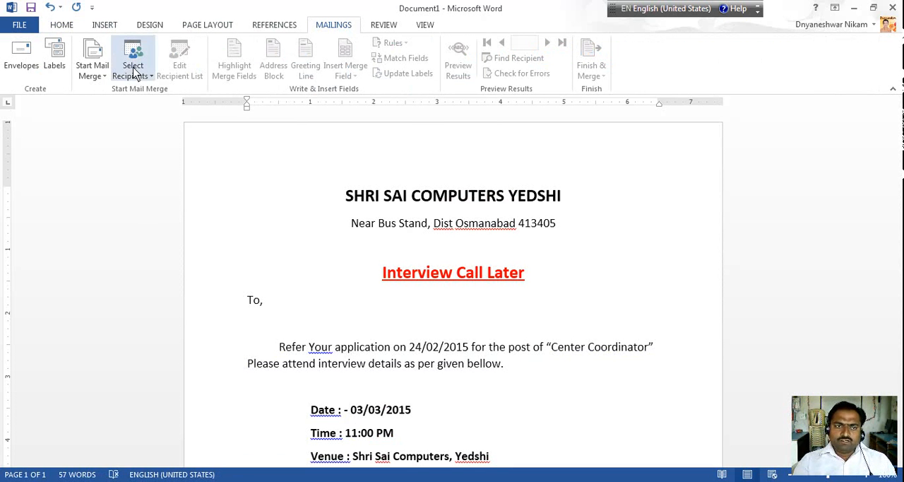
Start the step-by-step mail merge wizard for letters, using the current document, and proceed to recipient selection
{"action": "left_click", "coordinate": [95, 80]}
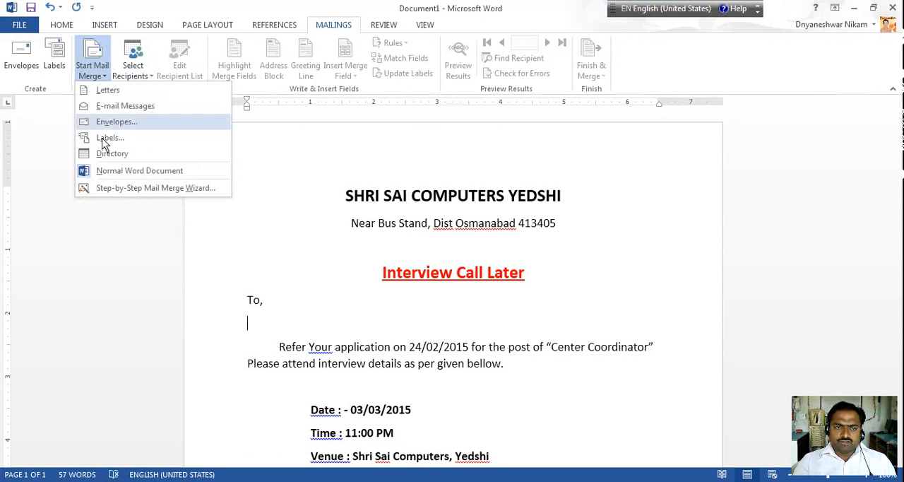
{"action": "left_click", "coordinate": [119, 190]}
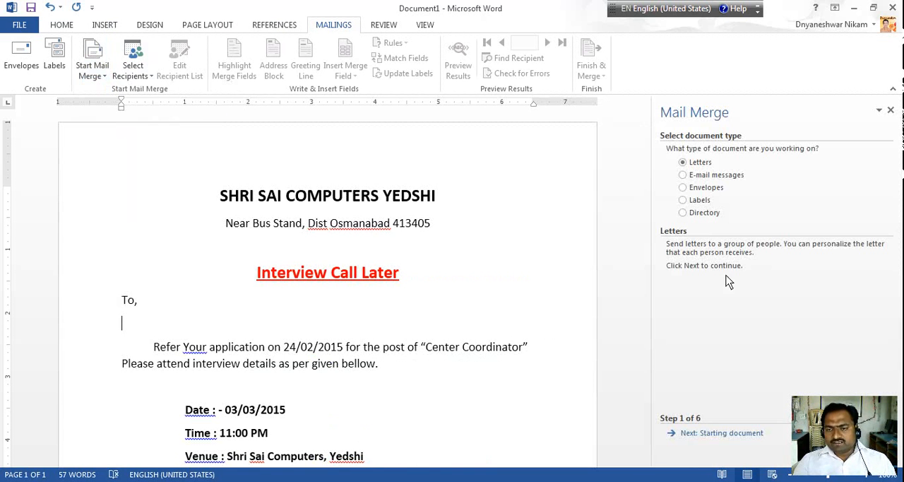
{"action": "left_click", "coordinate": [742, 437]}
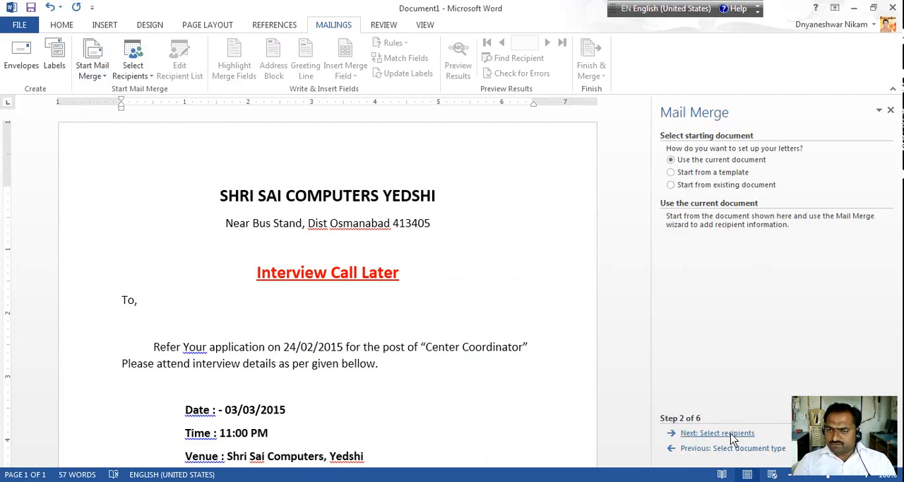
{"action": "left_click", "coordinate": [732, 434]}
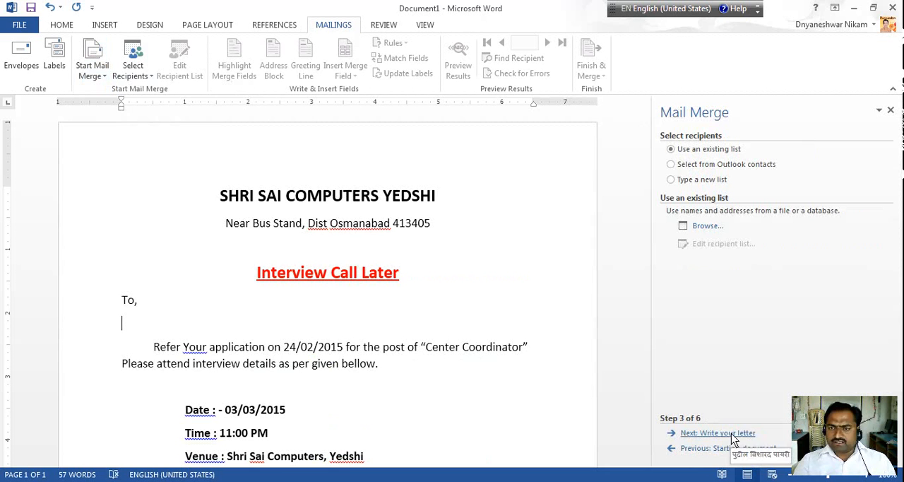
Open shrisai.accdb from the Shreesai folder on the desktop as the existing recipient list
{"action": "left_click", "coordinate": [707, 226]}
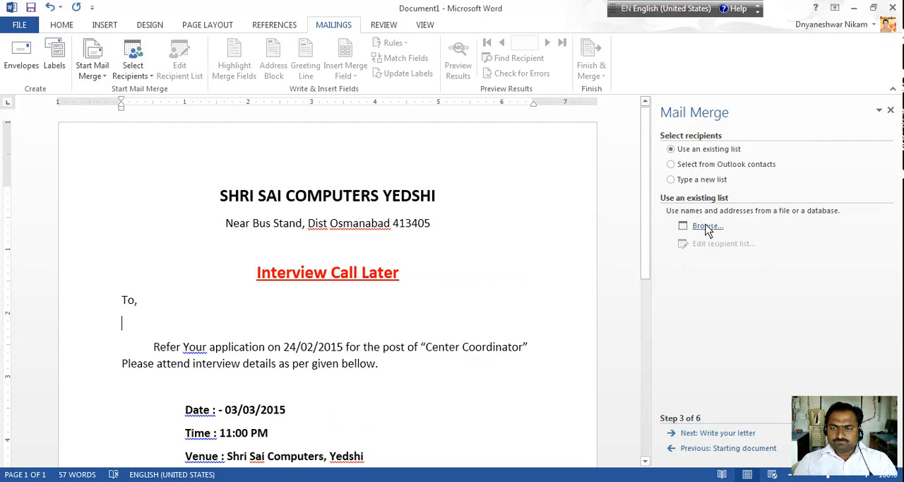
{"action": "left_click", "coordinate": [707, 227]}
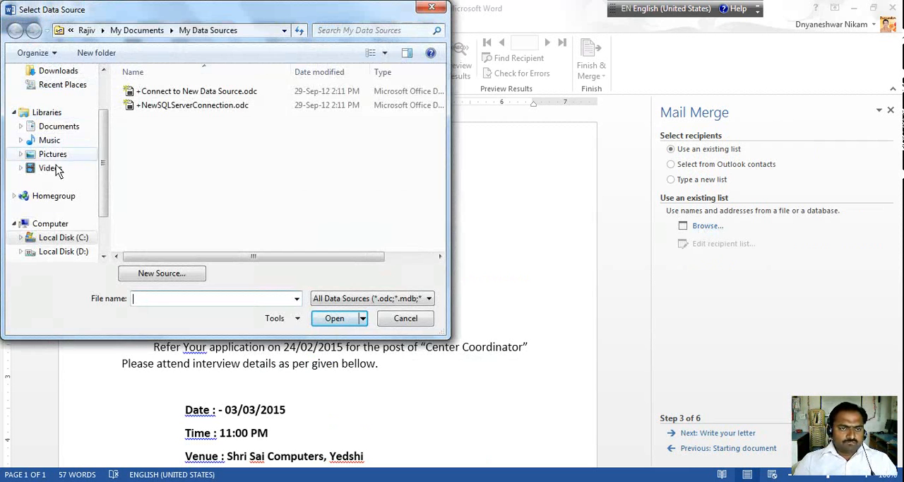
{"action": "left_click_drag", "start_coordinate": [106, 168], "coordinate": [103, 125]}
{"action": "left_click", "coordinate": [53, 118]}
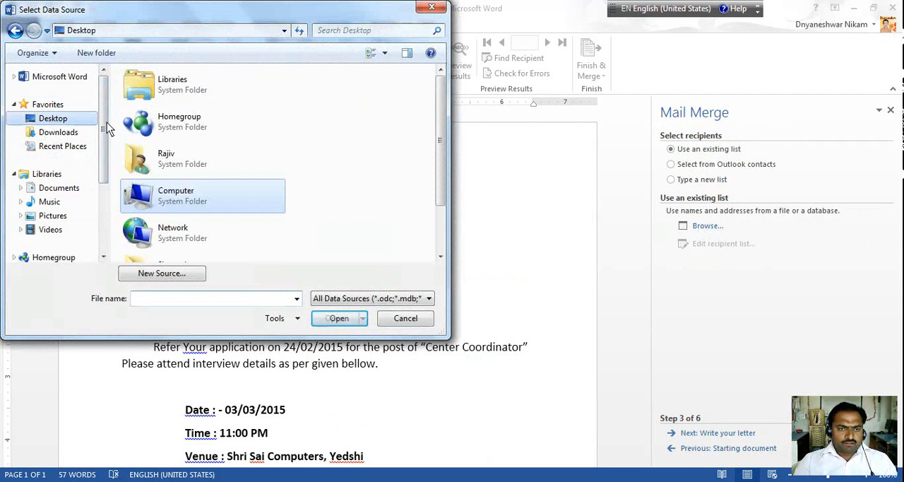
{"action": "left_click", "coordinate": [182, 236]}
{"action": "scroll", "coordinate": [183, 237], "scroll_direction": "down", "scroll_amount": 2}
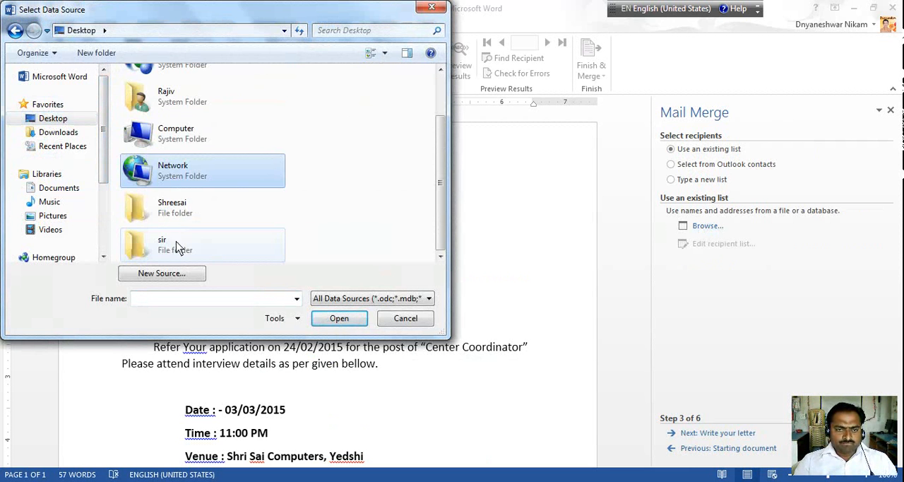
{"action": "double_click", "coordinate": [176, 206]}
{"action": "left_click", "coordinate": [165, 93]}
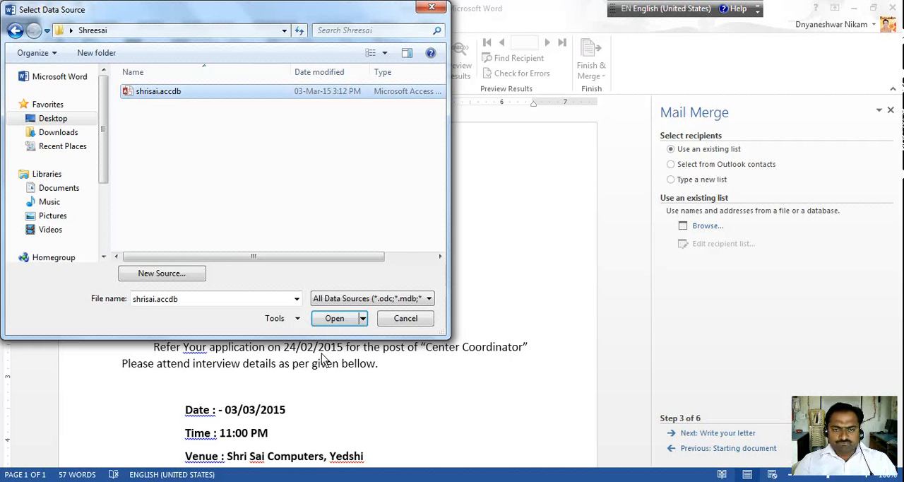
{"action": "left_click", "coordinate": [332, 322]}
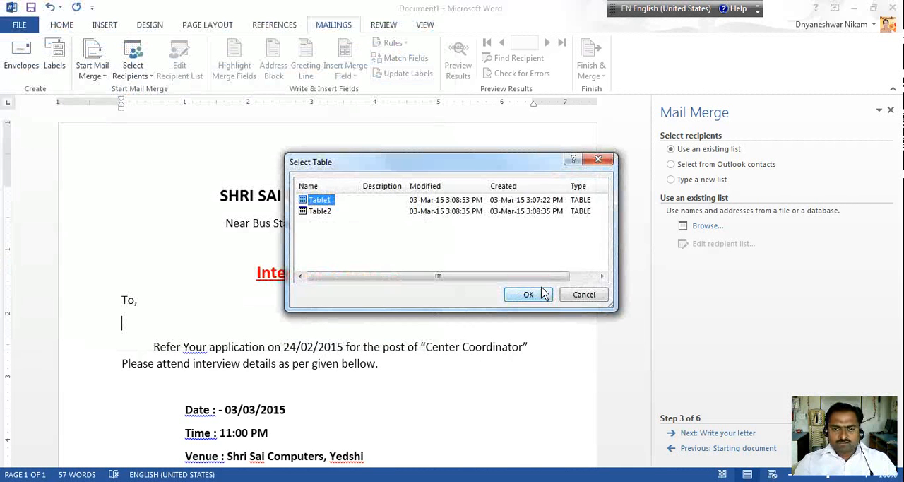
Choose Table1 of the database as the recipient source and accept its recipient list
{"action": "left_click", "coordinate": [531, 299]}
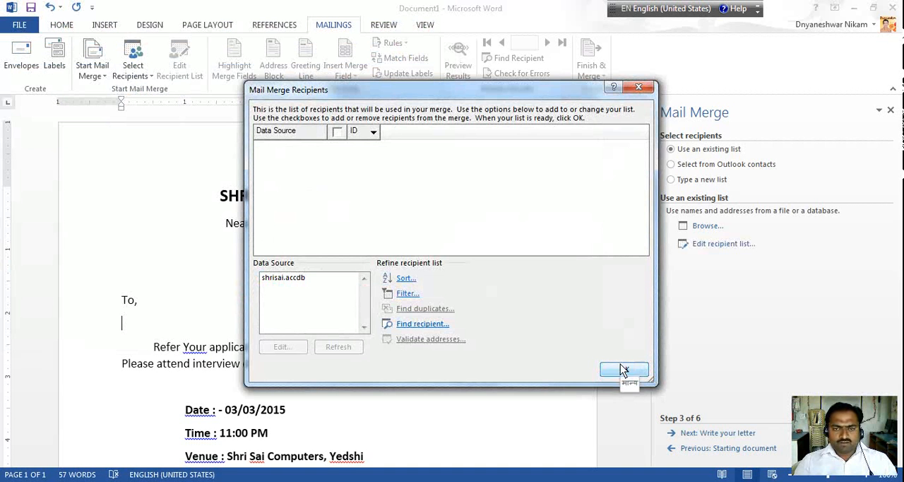
{"action": "left_click", "coordinate": [278, 281]}
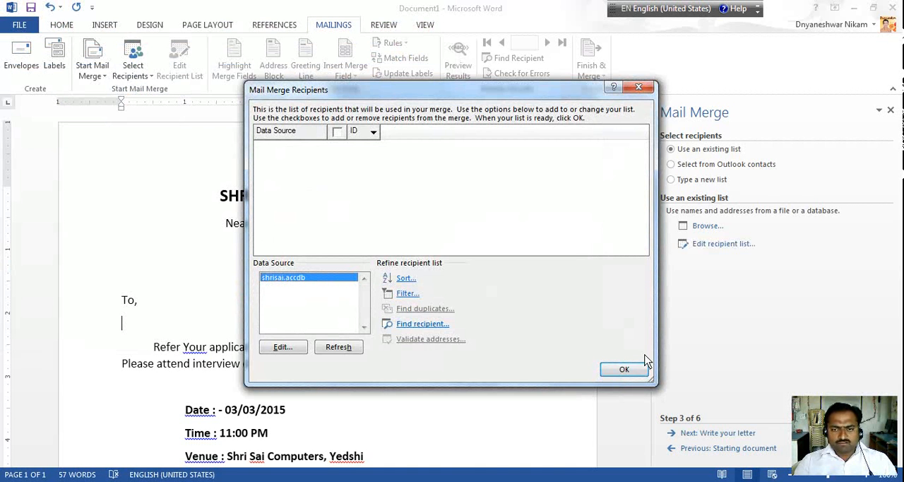
{"action": "left_click", "coordinate": [625, 369]}
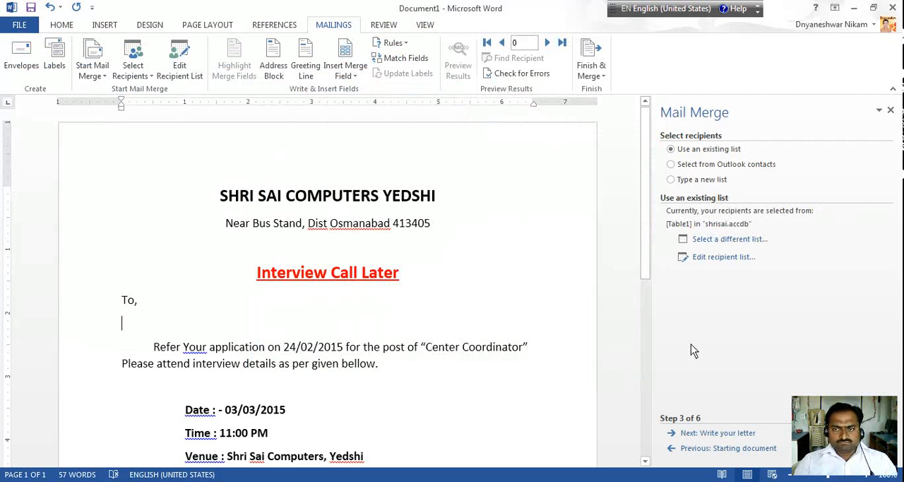
Check the recipient list from Table1 and the merge fields it offers
{"action": "left_click", "coordinate": [718, 260]}
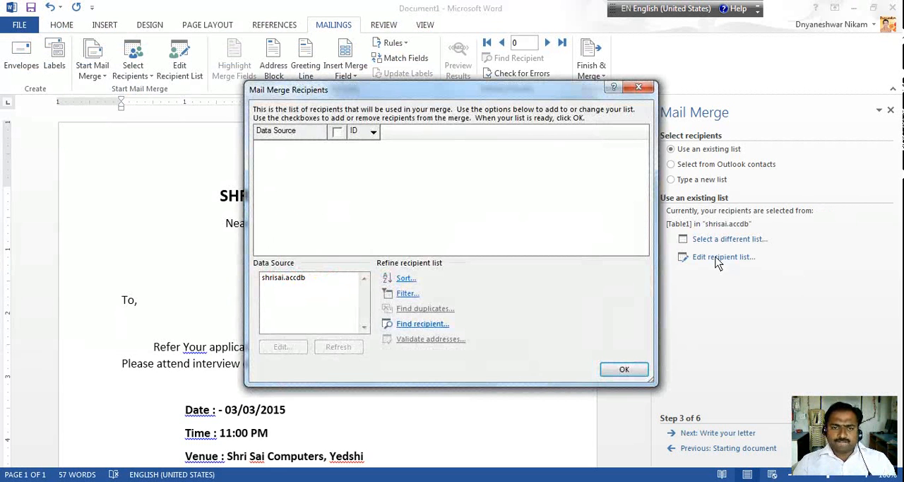
{"action": "left_click", "coordinate": [299, 280]}
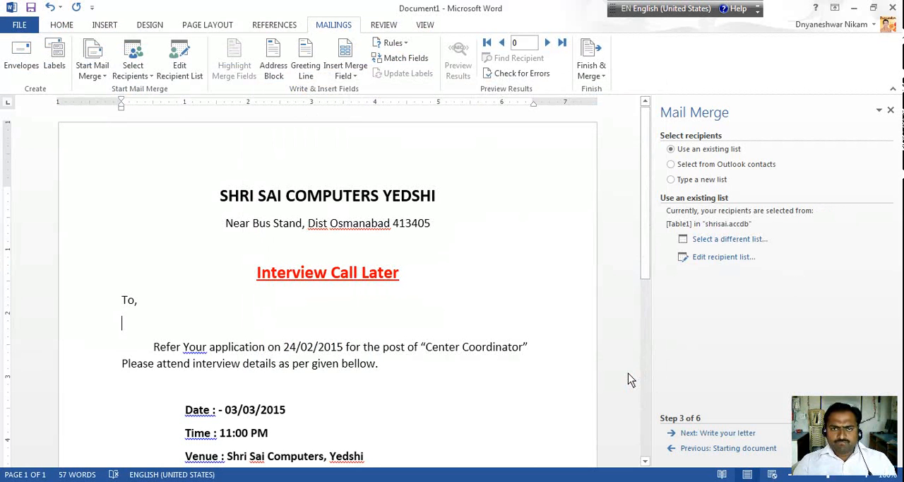
{"action": "left_click", "coordinate": [345, 76]}
{"action": "left_click", "coordinate": [341, 27]}
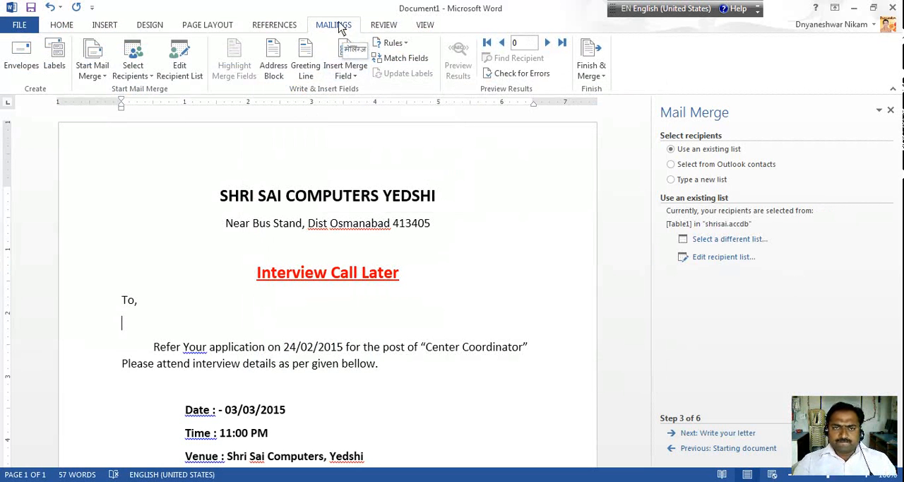
{"action": "left_click", "coordinate": [349, 73]}
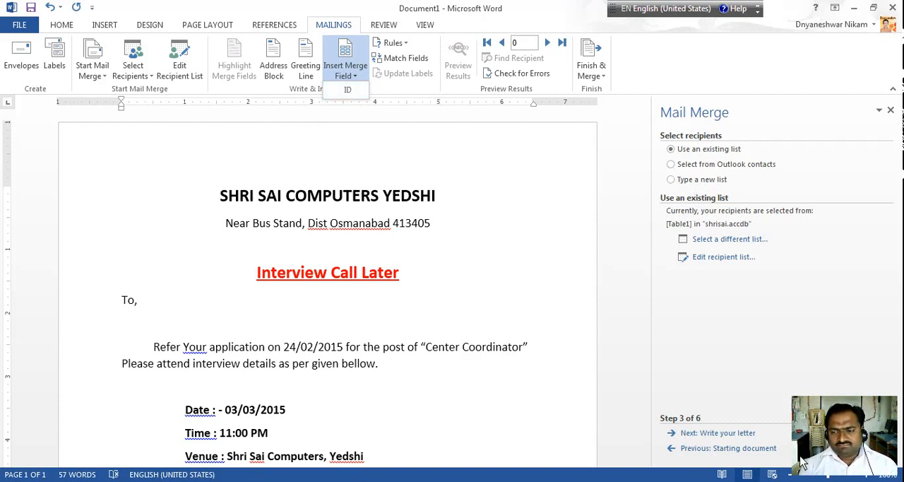
{"action": "left_click", "coordinate": [783, 481]}
{"action": "right_click", "coordinate": [761, 429]}
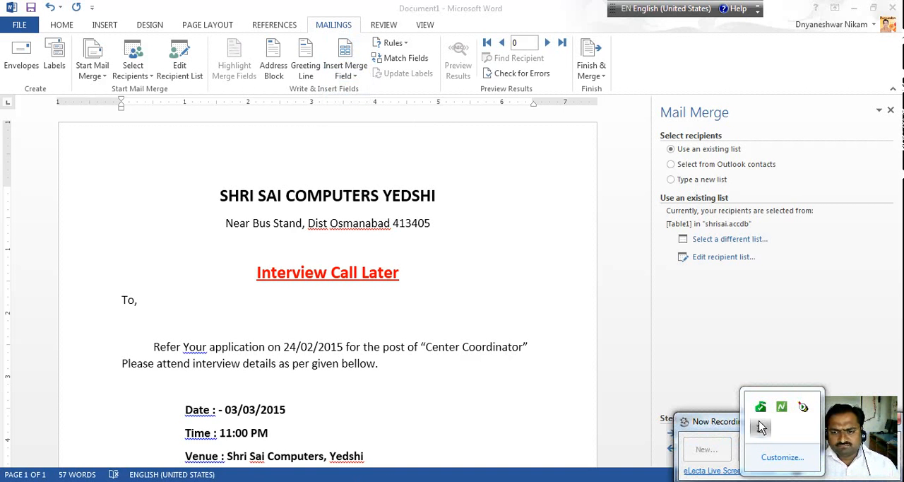
{"action": "left_click", "coordinate": [753, 424]}
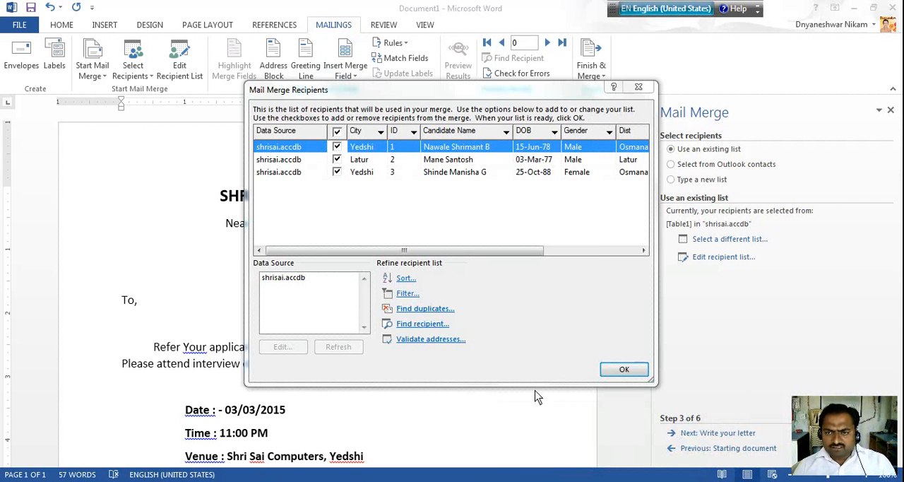
Accept the Table2 recipients, proceed to writing the letter, and insert the Candidate_Name merge field on the empty line below "To,"
{"action": "left_click", "coordinate": [622, 370]}
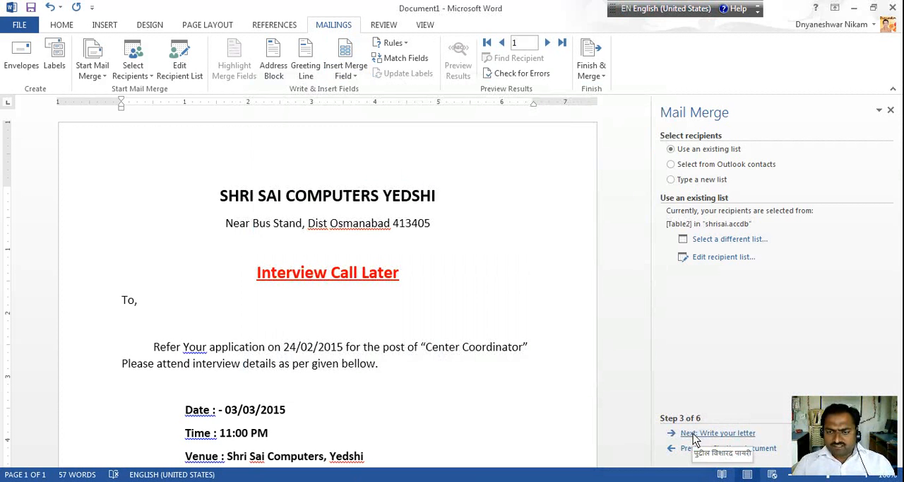
{"action": "left_click", "coordinate": [695, 435]}
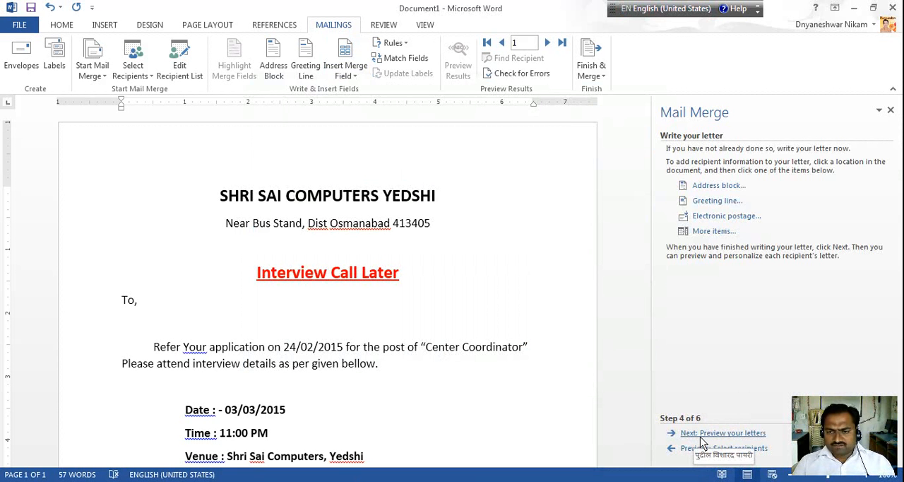
{"action": "left_click", "coordinate": [357, 80]}
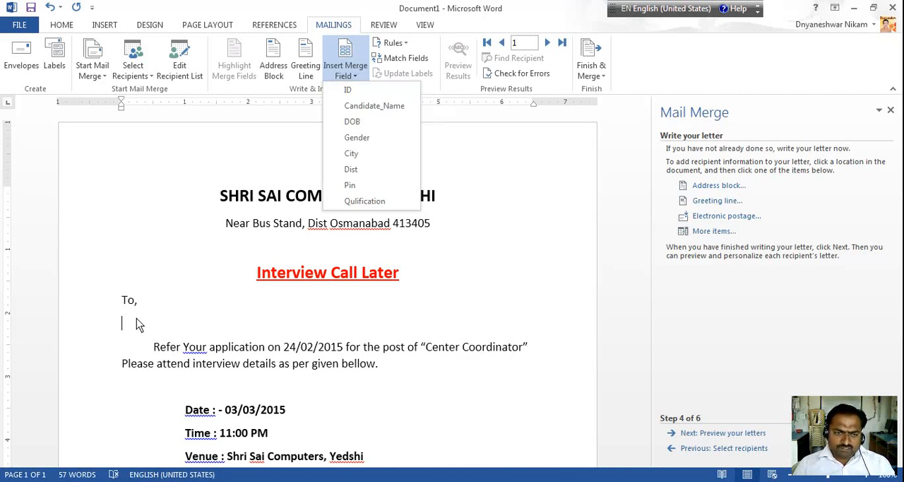
{"action": "left_click", "coordinate": [354, 108]}
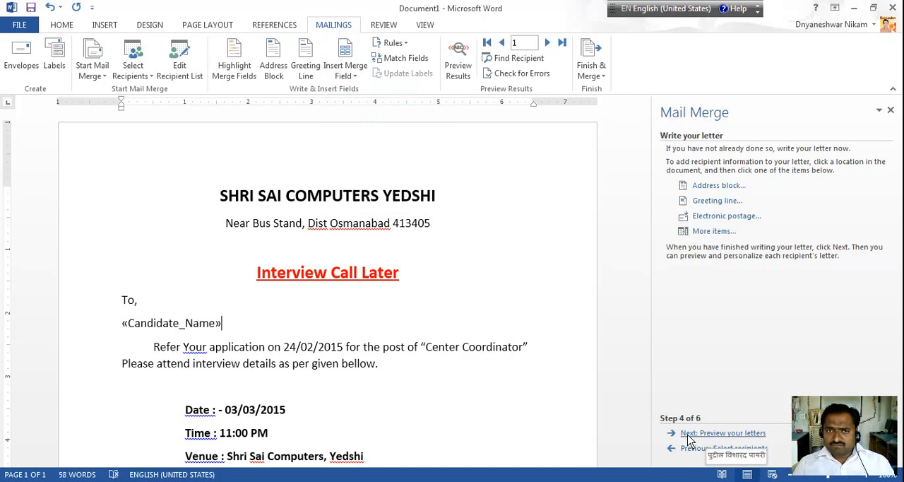
Preview the letter, complete the merge, and merge all records into a new document of individual letters
{"action": "left_click", "coordinate": [713, 433]}
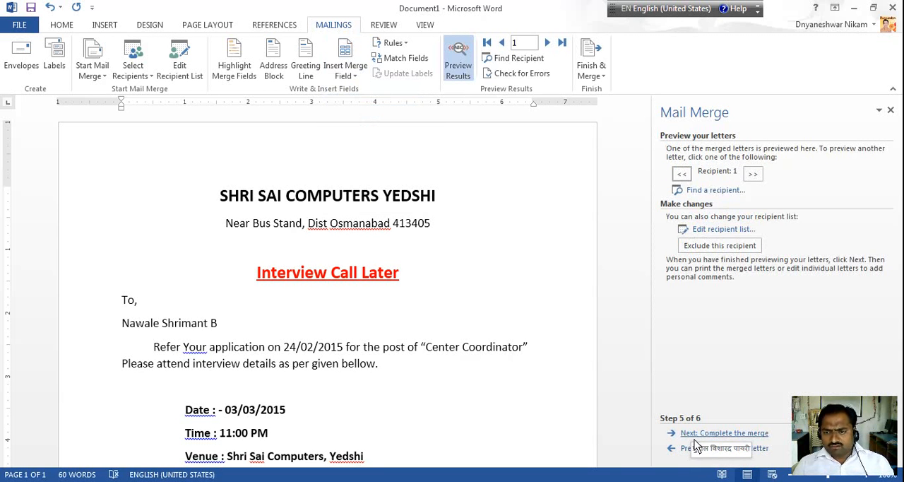
{"action": "left_click", "coordinate": [696, 434]}
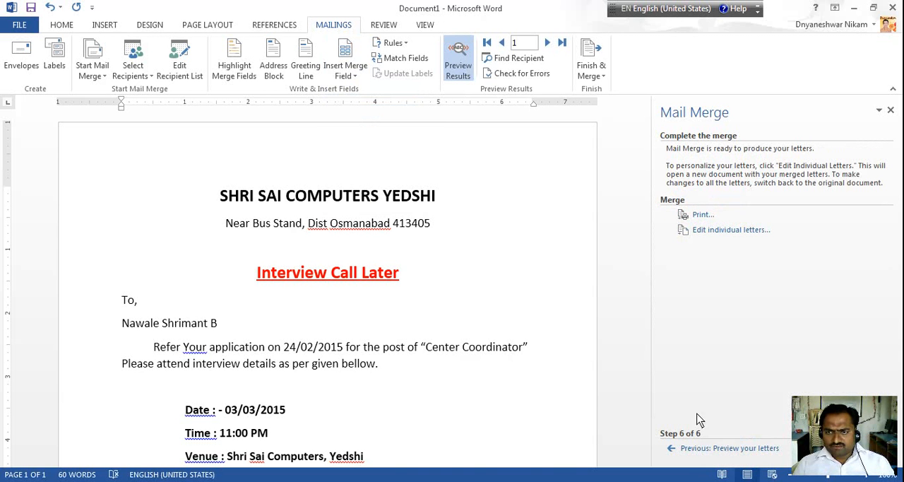
{"action": "left_click", "coordinate": [718, 232]}
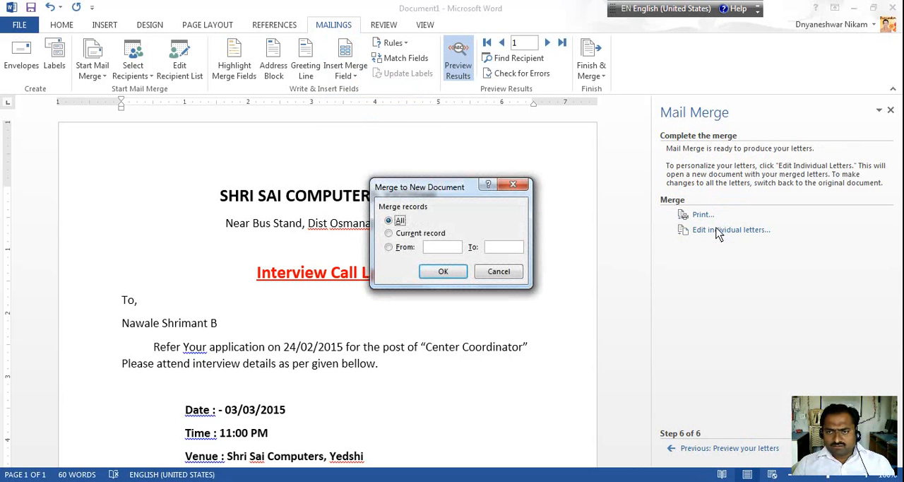
{"action": "left_click", "coordinate": [444, 272]}
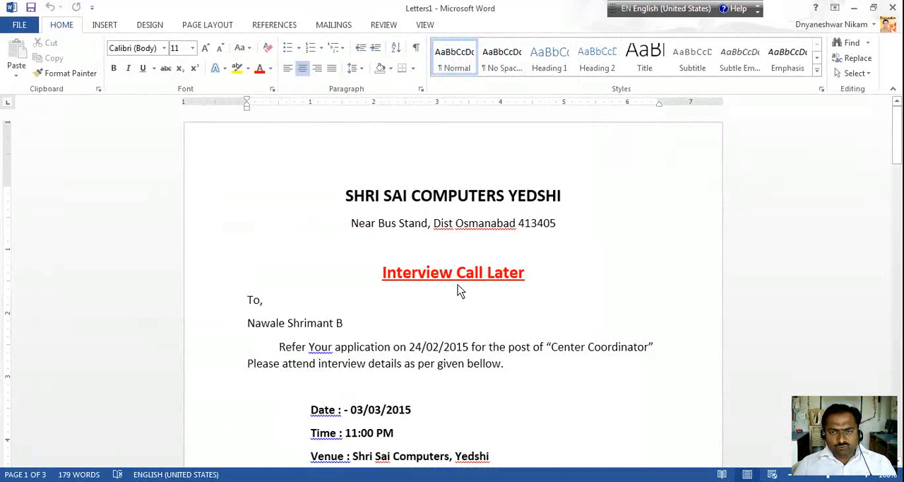
Look through the merged letters to check the candidate name on each page
{"action": "scroll", "coordinate": [458, 285], "scroll_direction": "down", "scroll_amount": 18}
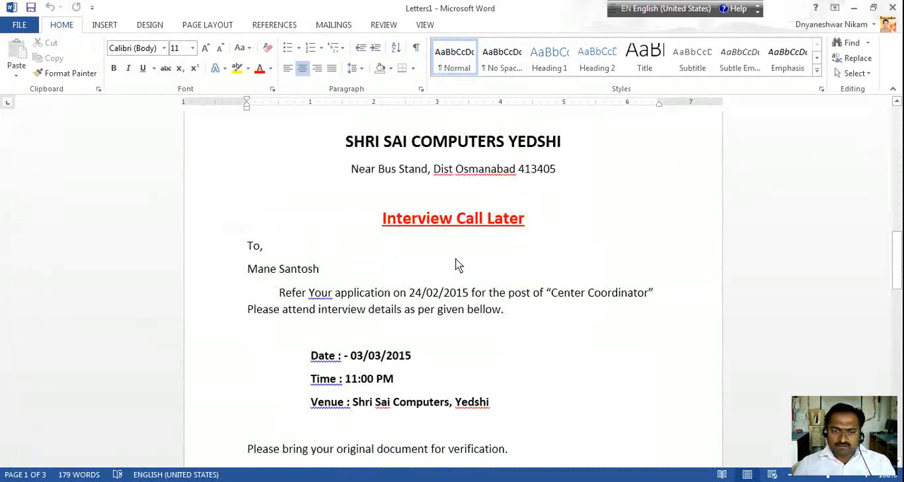
{"action": "scroll", "coordinate": [456, 260], "scroll_direction": "down", "scroll_amount": 18}
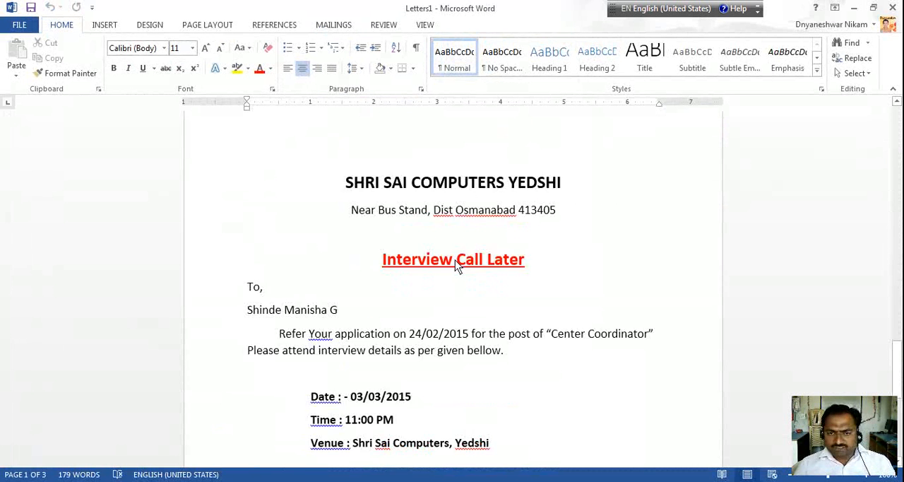
{"action": "scroll", "coordinate": [455, 261], "scroll_direction": "down", "scroll_amount": 9}
{"action": "scroll", "coordinate": [458, 271], "scroll_direction": "up", "scroll_amount": 10}
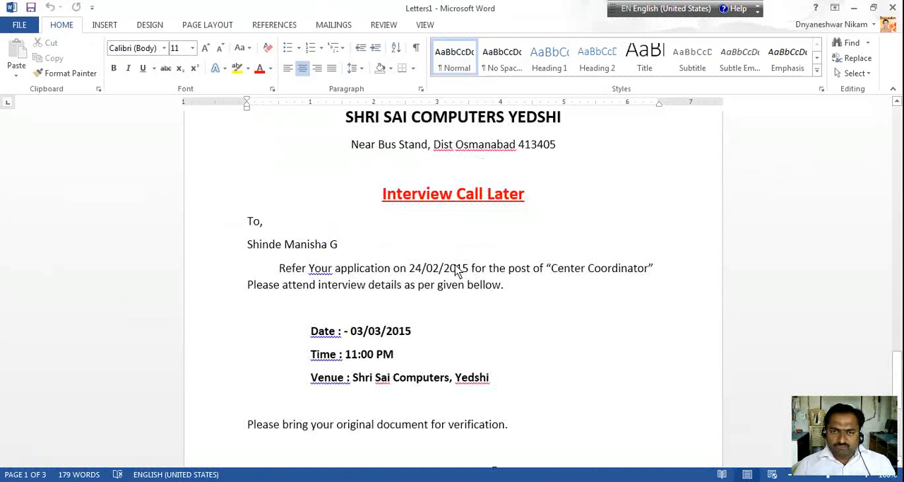
{"action": "scroll", "coordinate": [457, 271], "scroll_direction": "down", "scroll_amount": 12}
{"action": "scroll", "coordinate": [458, 271], "scroll_direction": "up", "scroll_amount": 3}
{"action": "scroll", "coordinate": [458, 271], "scroll_direction": "up", "scroll_amount": 6}
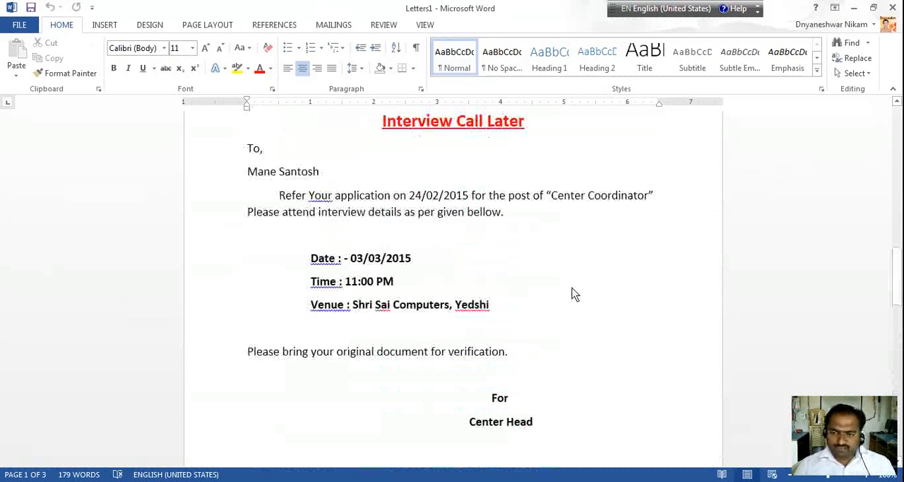